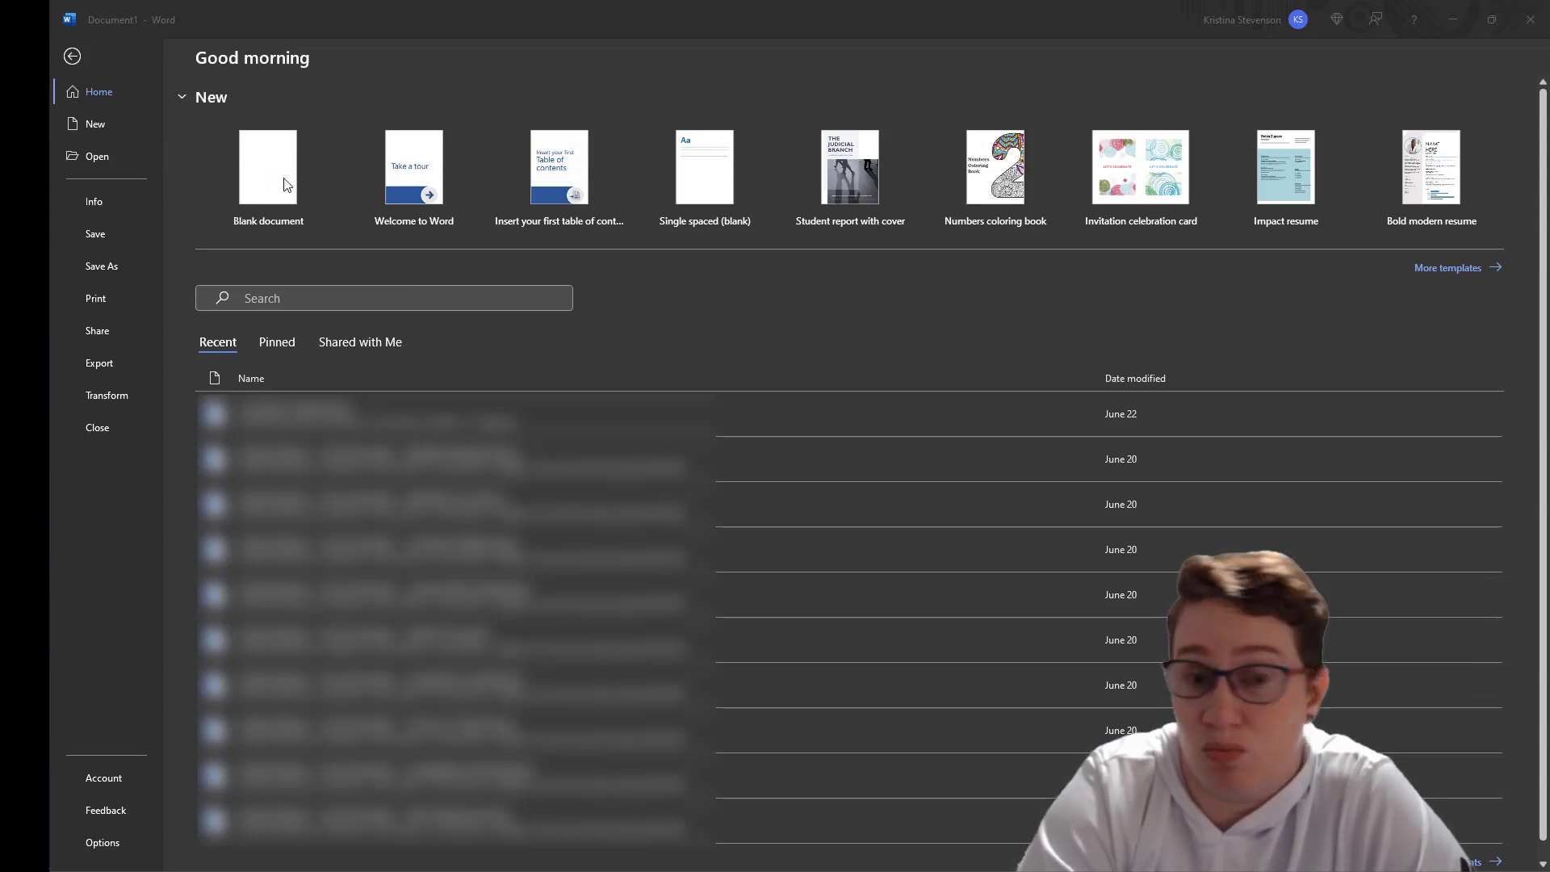
- Create a blank Word document and set its page orientation to landscape
left_click(275, 197)
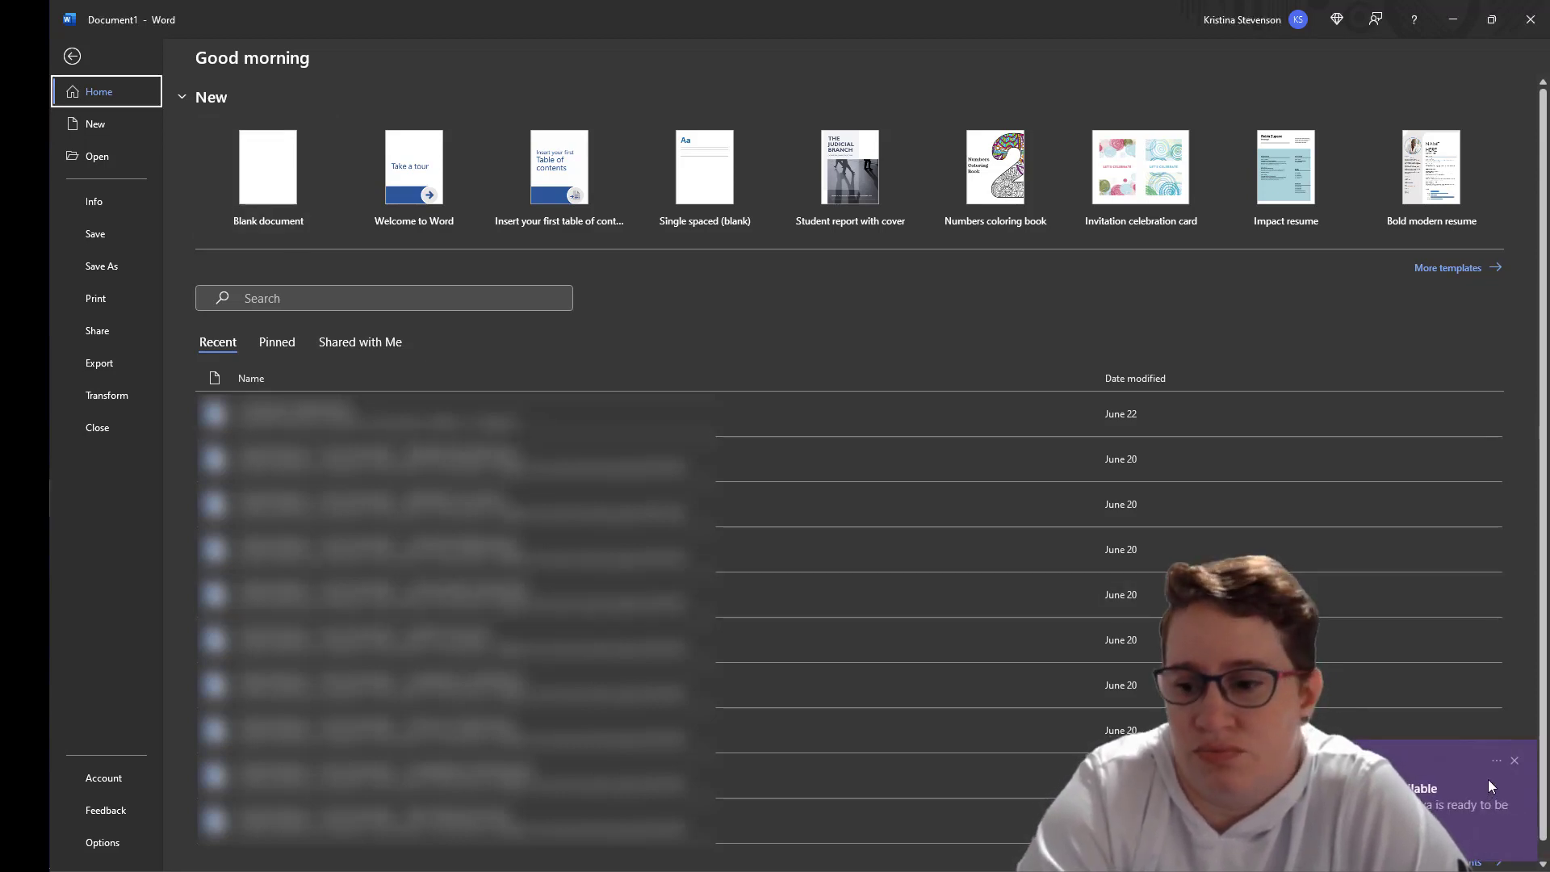
left_click(1514, 760)
left_click(280, 159)
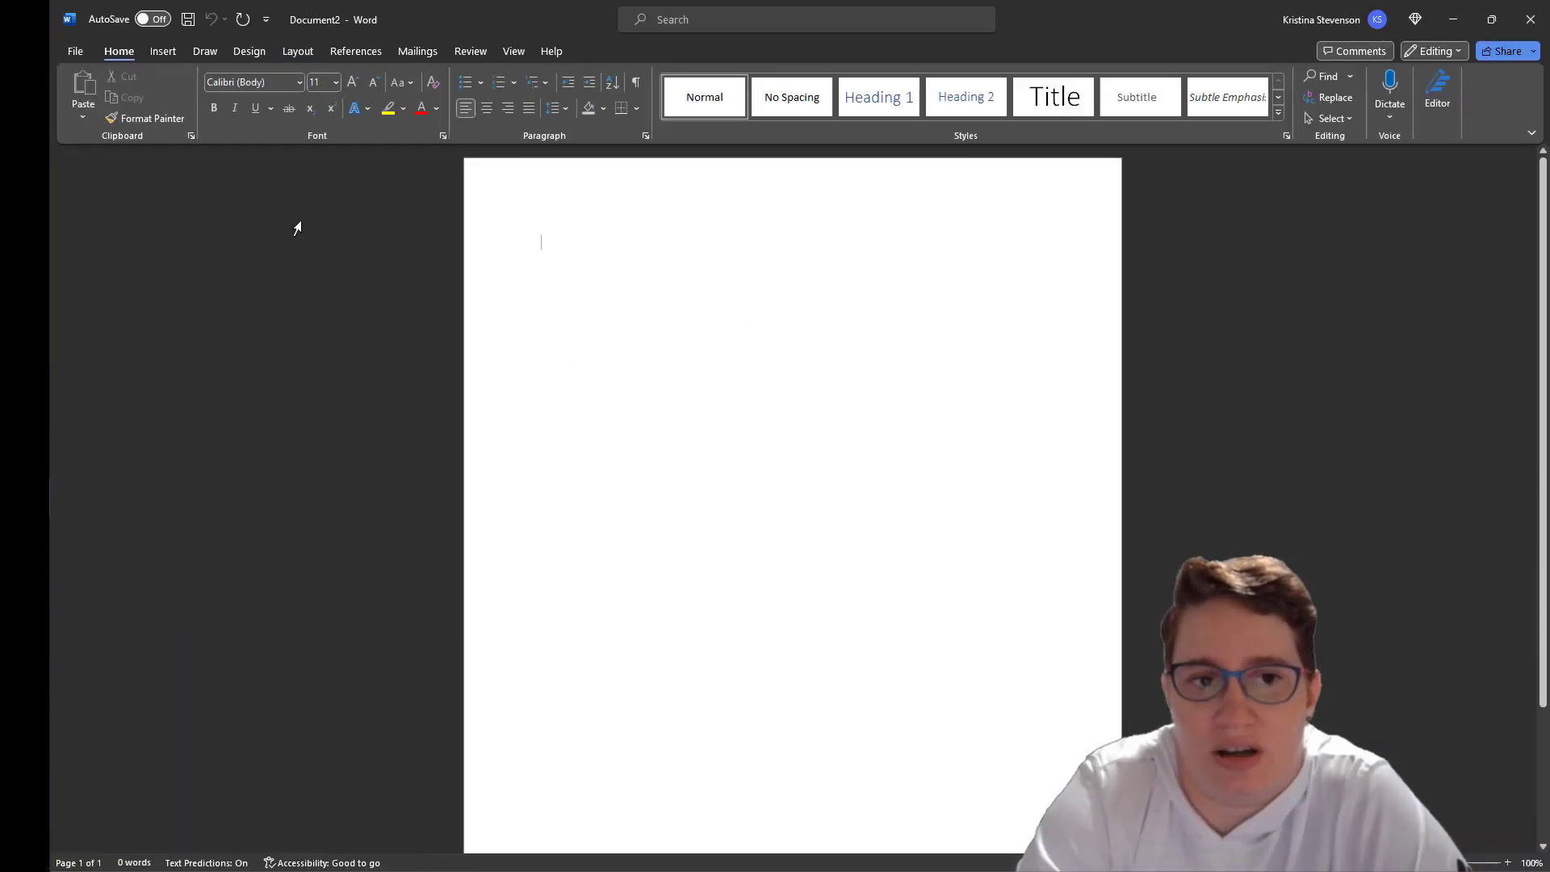
left_click(304, 52)
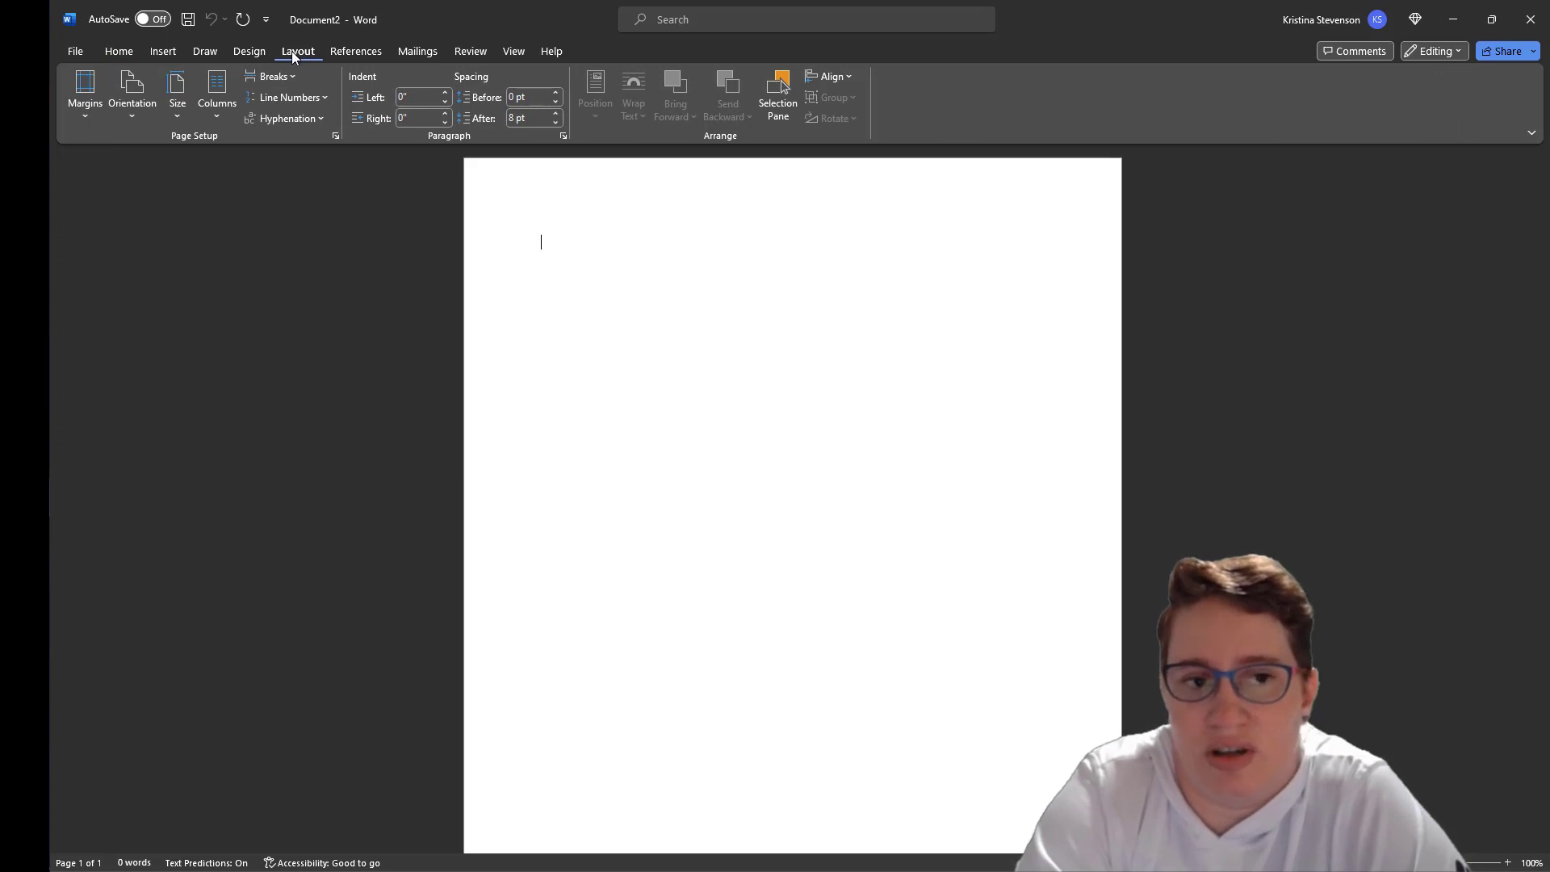
left_click(129, 88)
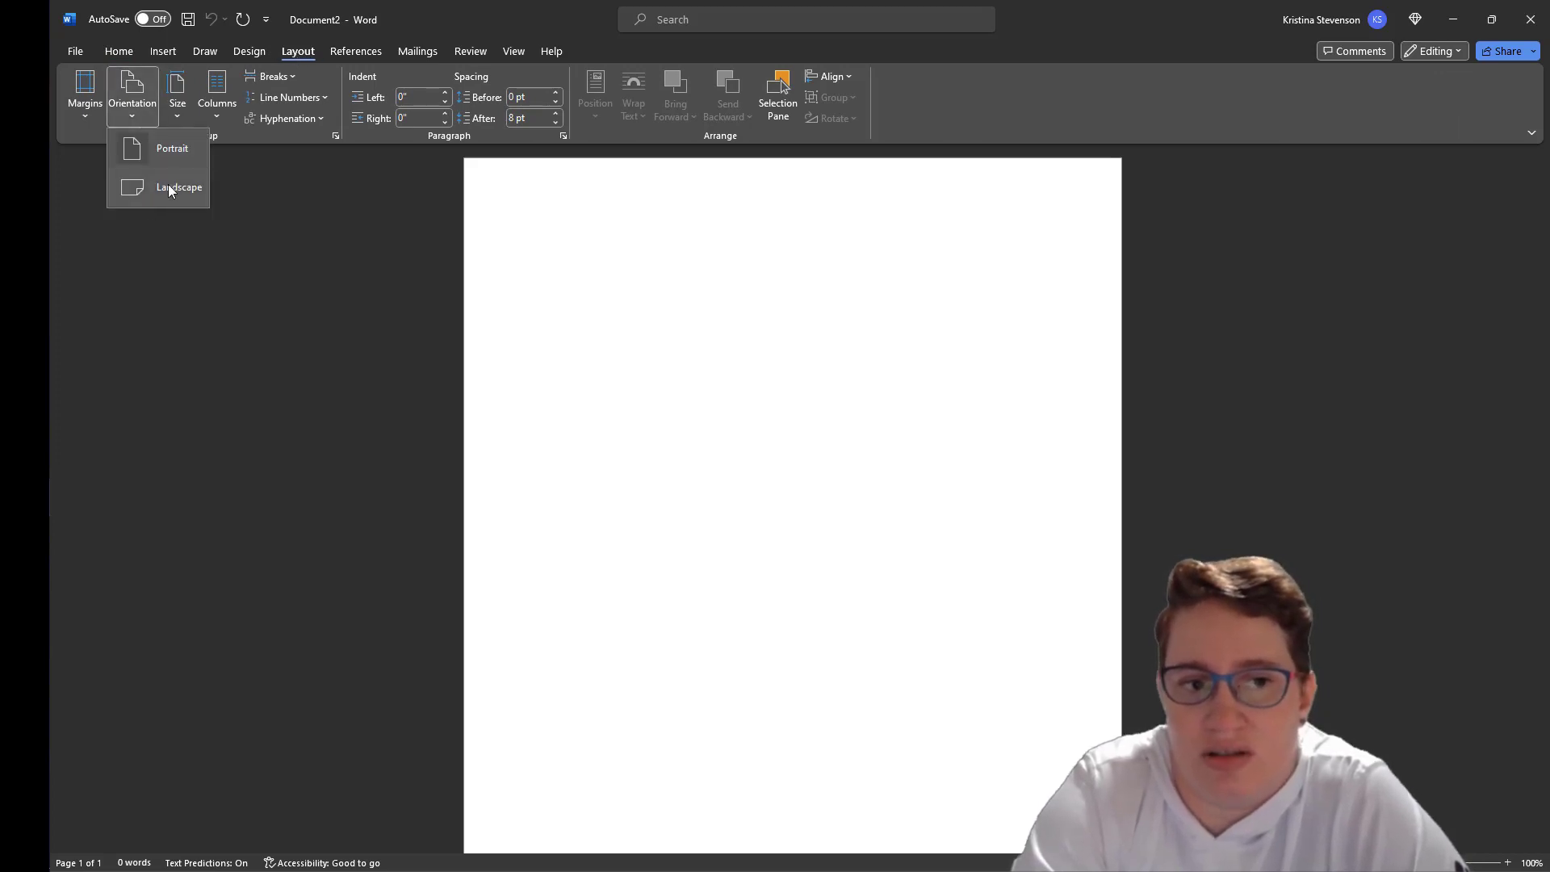
left_click(173, 186)
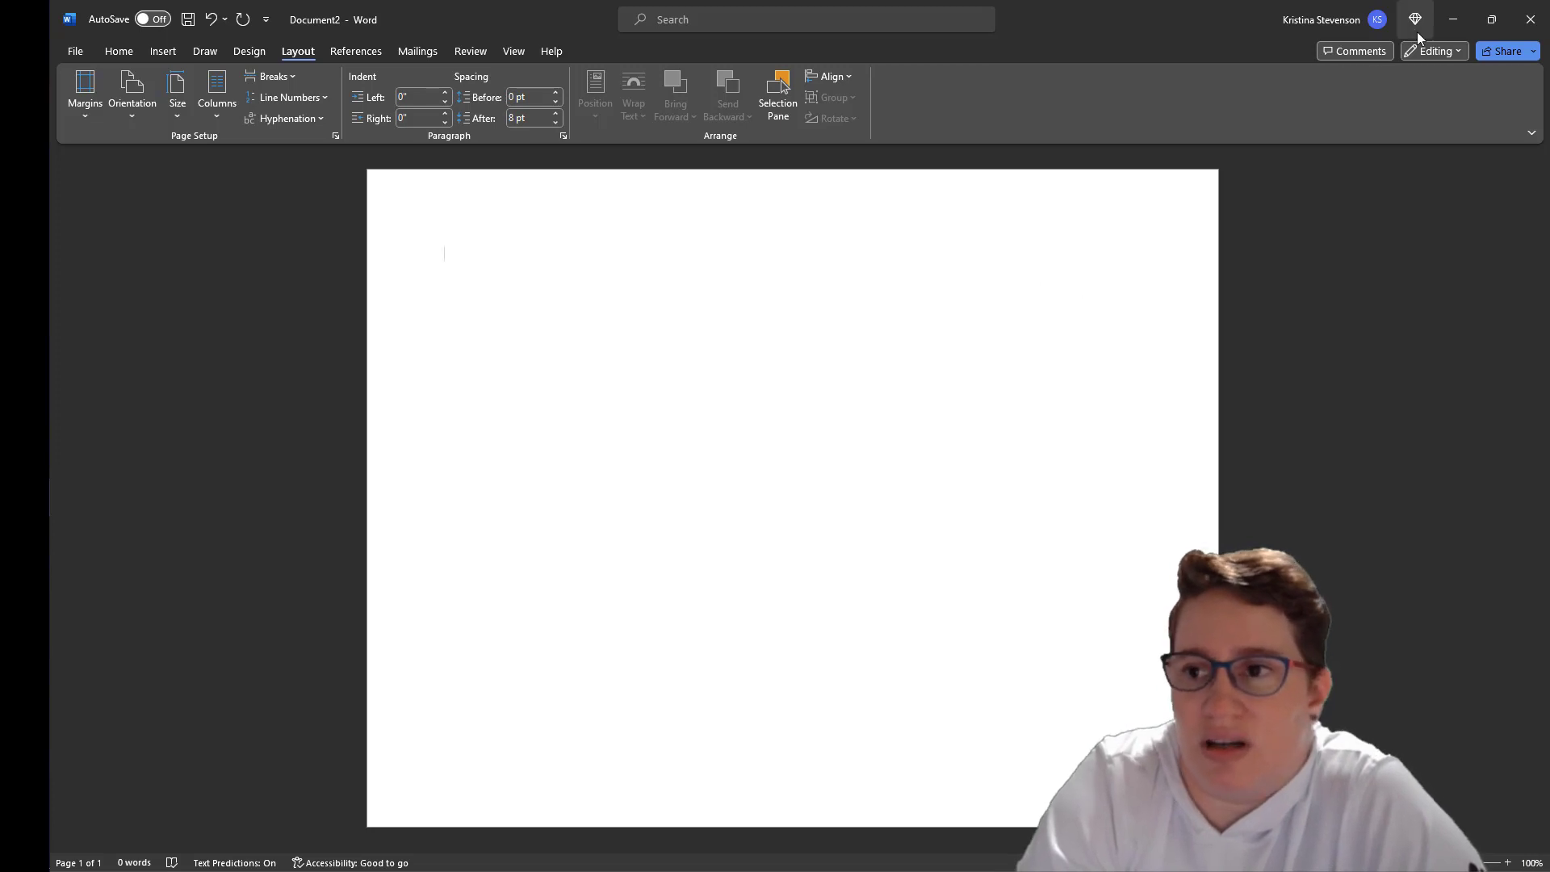
- Switch to the Excel workbook and review the Sunday to Saturday headings in row 1
left_click(1459, 21)
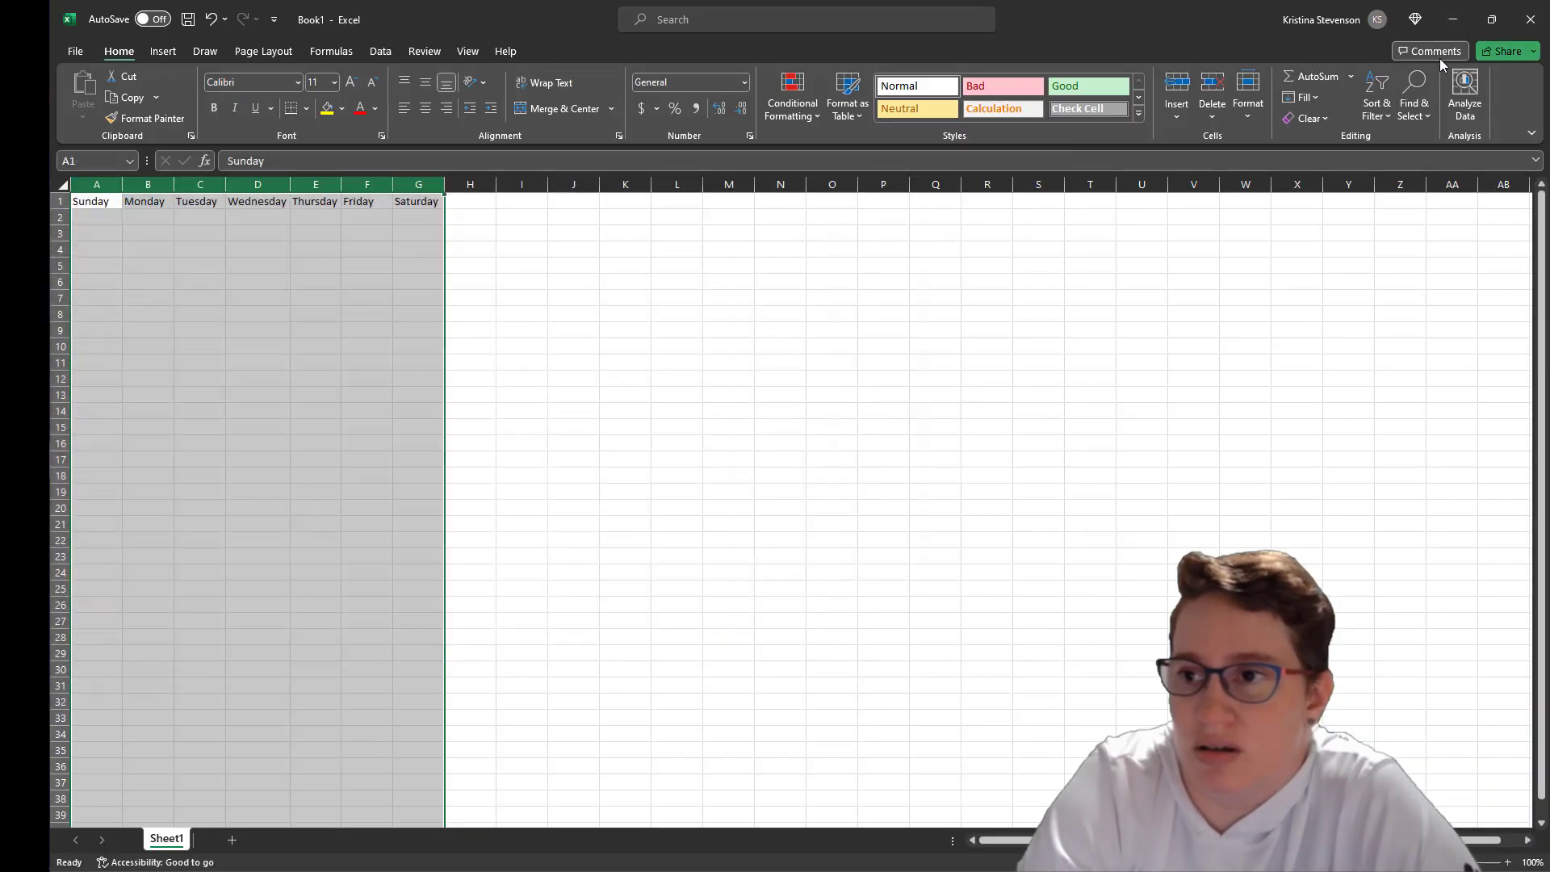
left_click(322, 329)
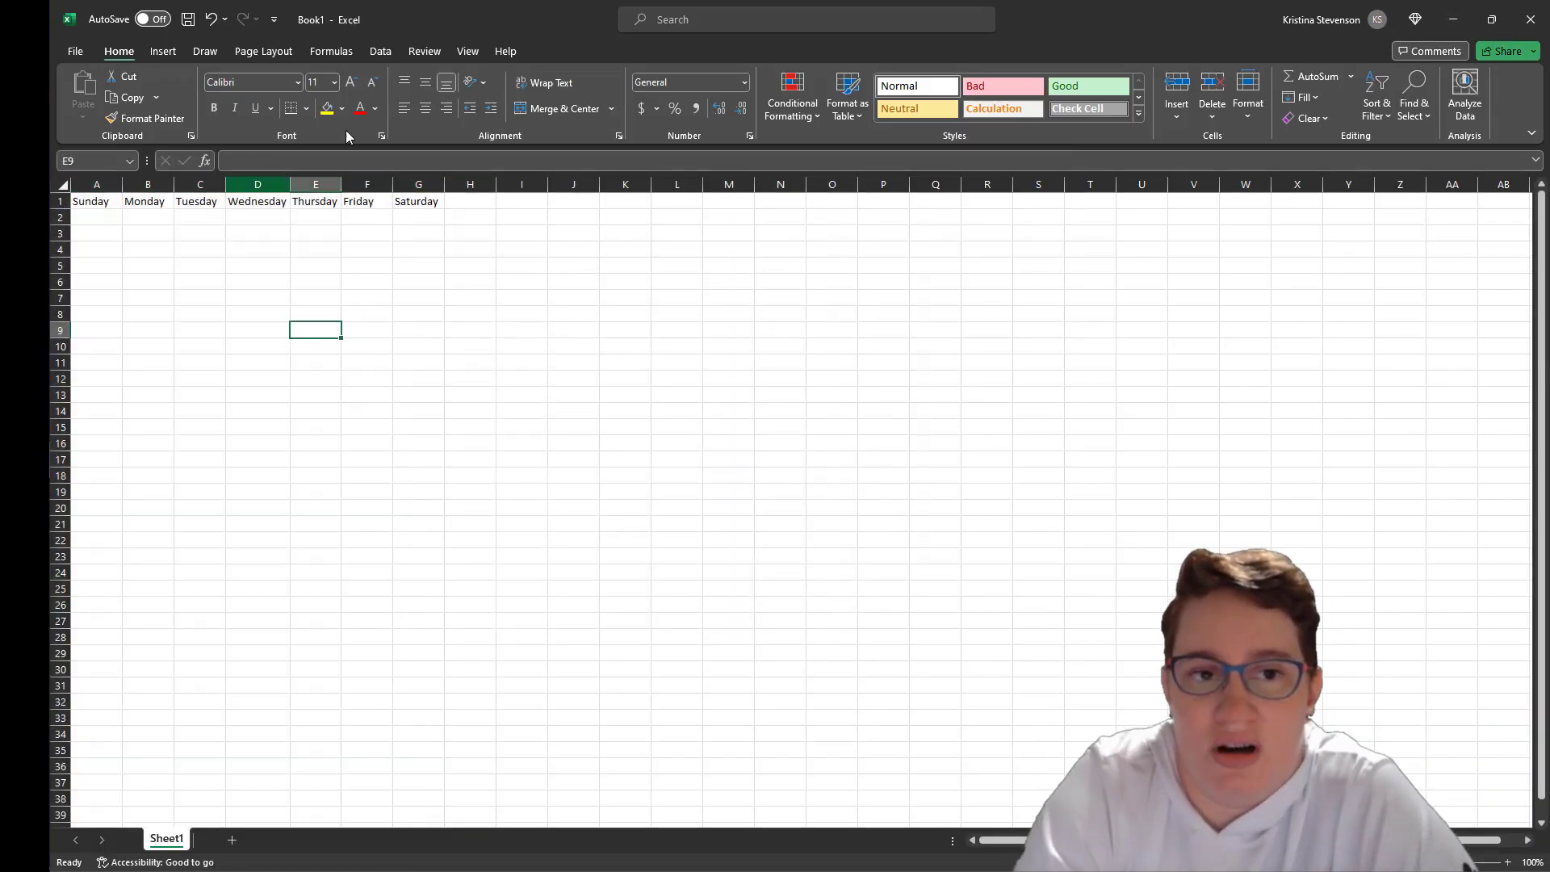
left_click(105, 213)
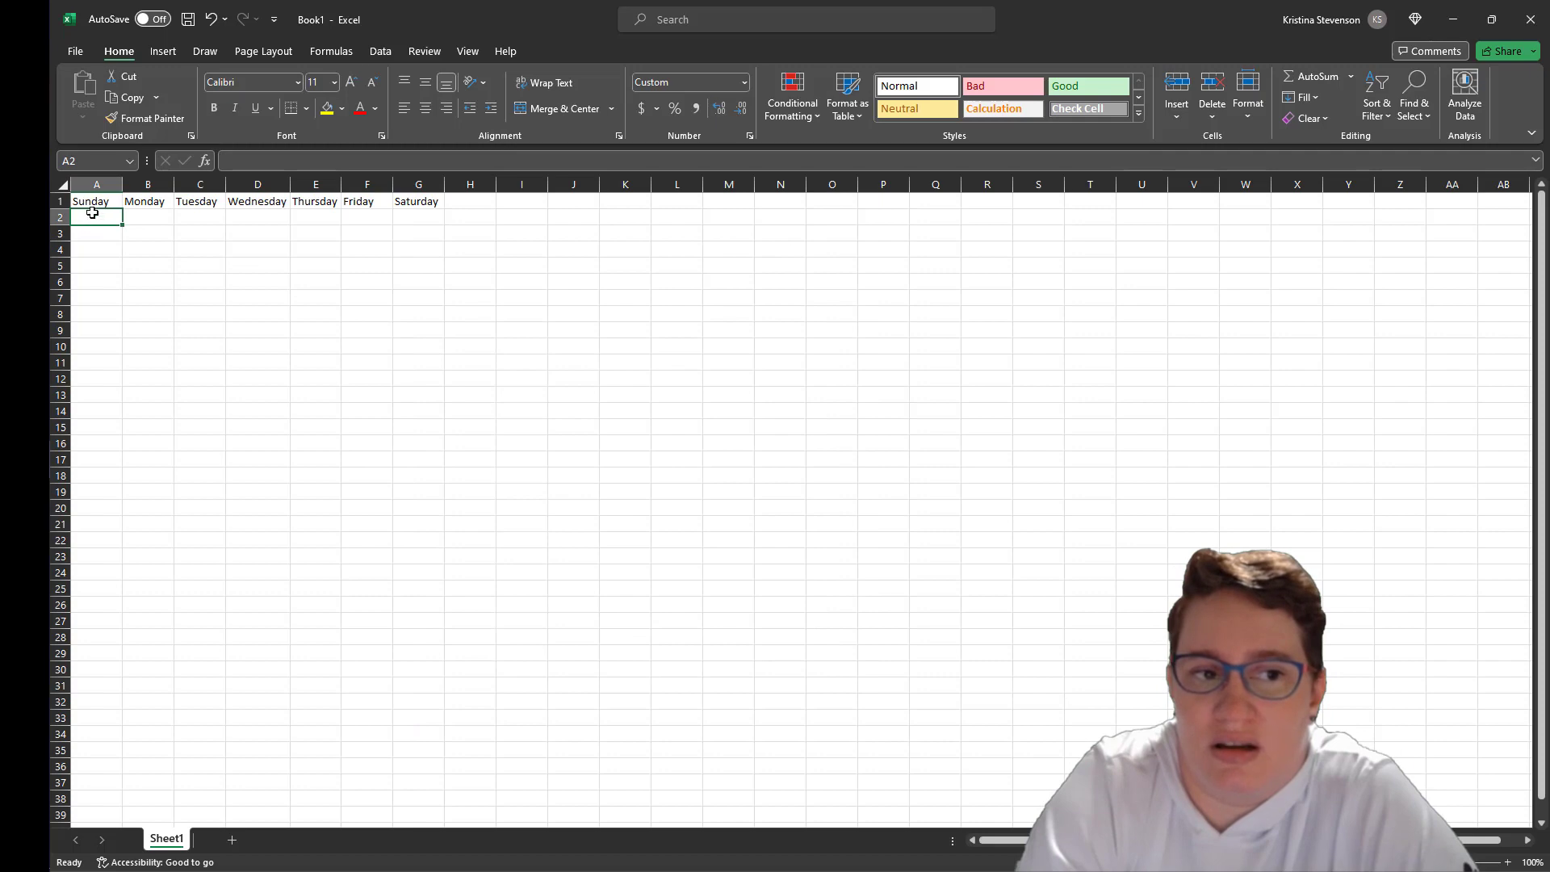
left_click(72, 51)
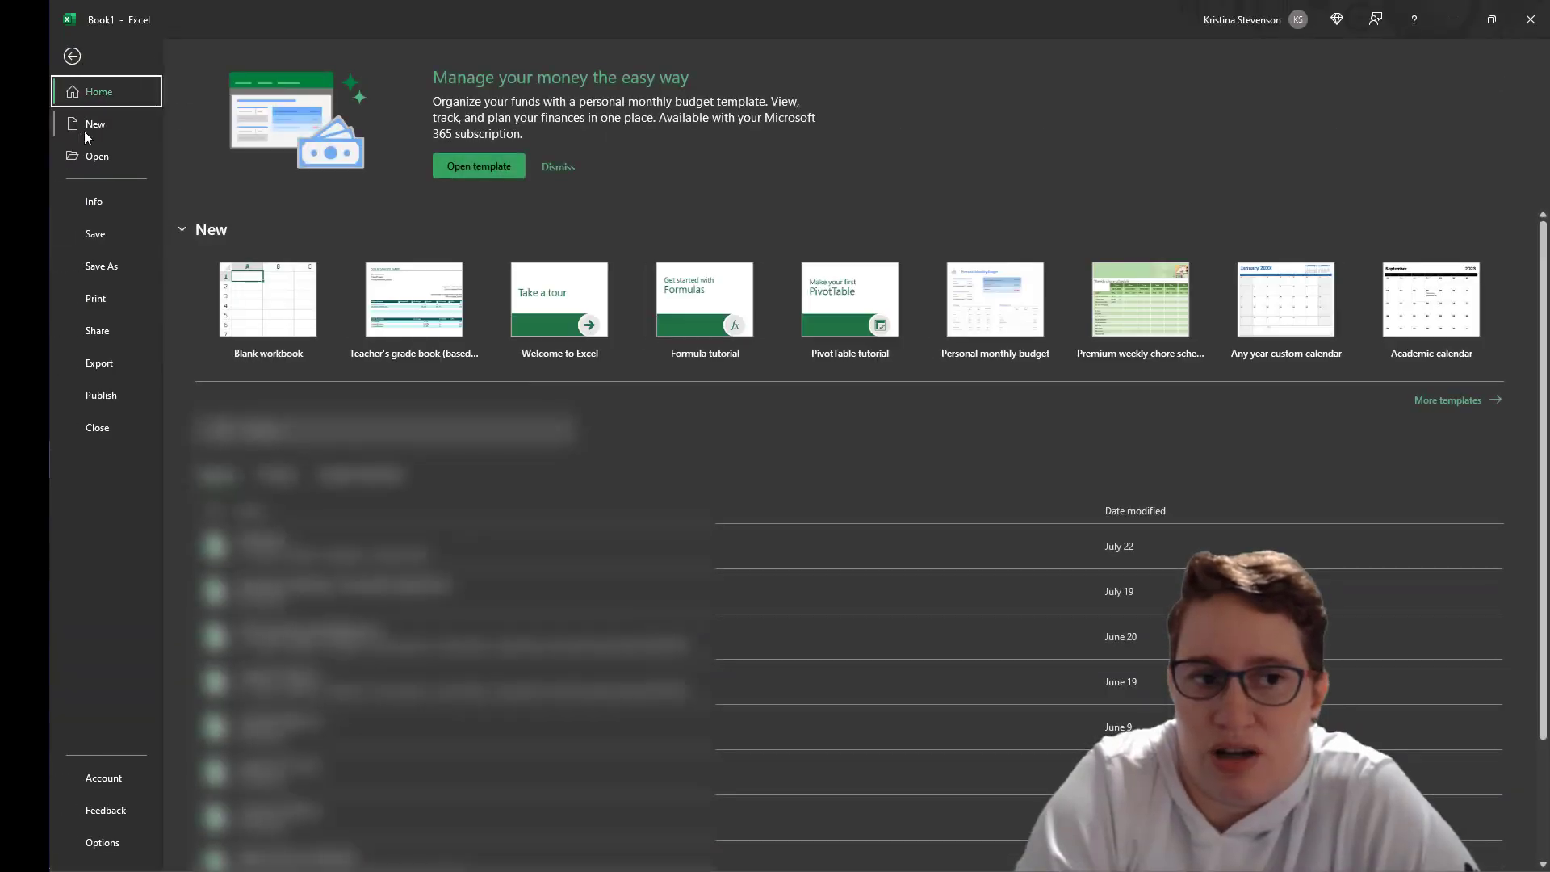
left_click(71, 56)
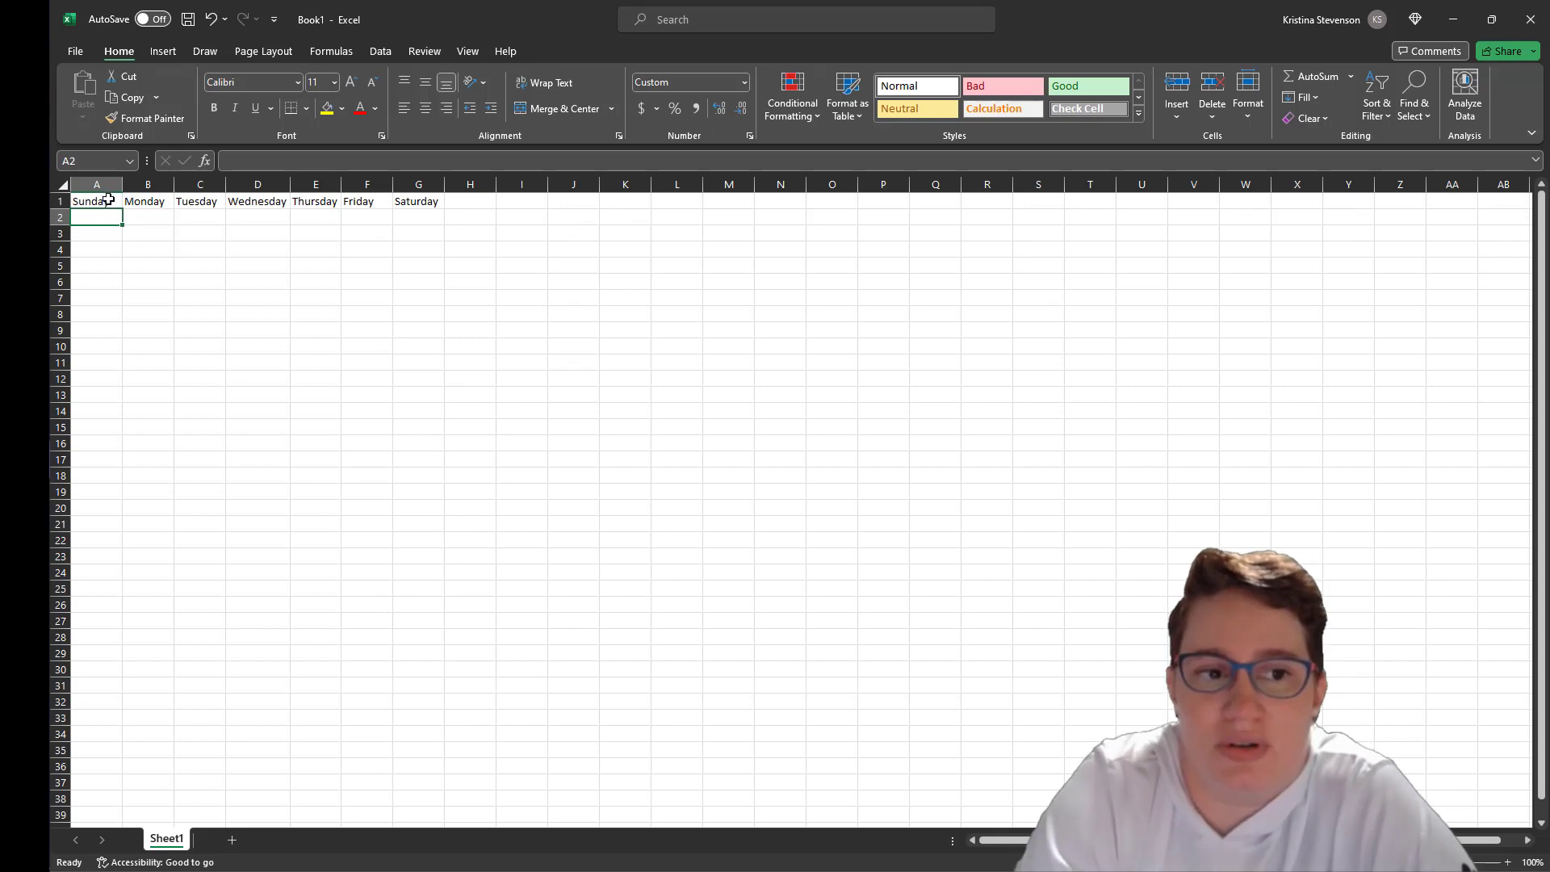
left_click_drag(101, 201, 414, 204)
left_click(413, 221)
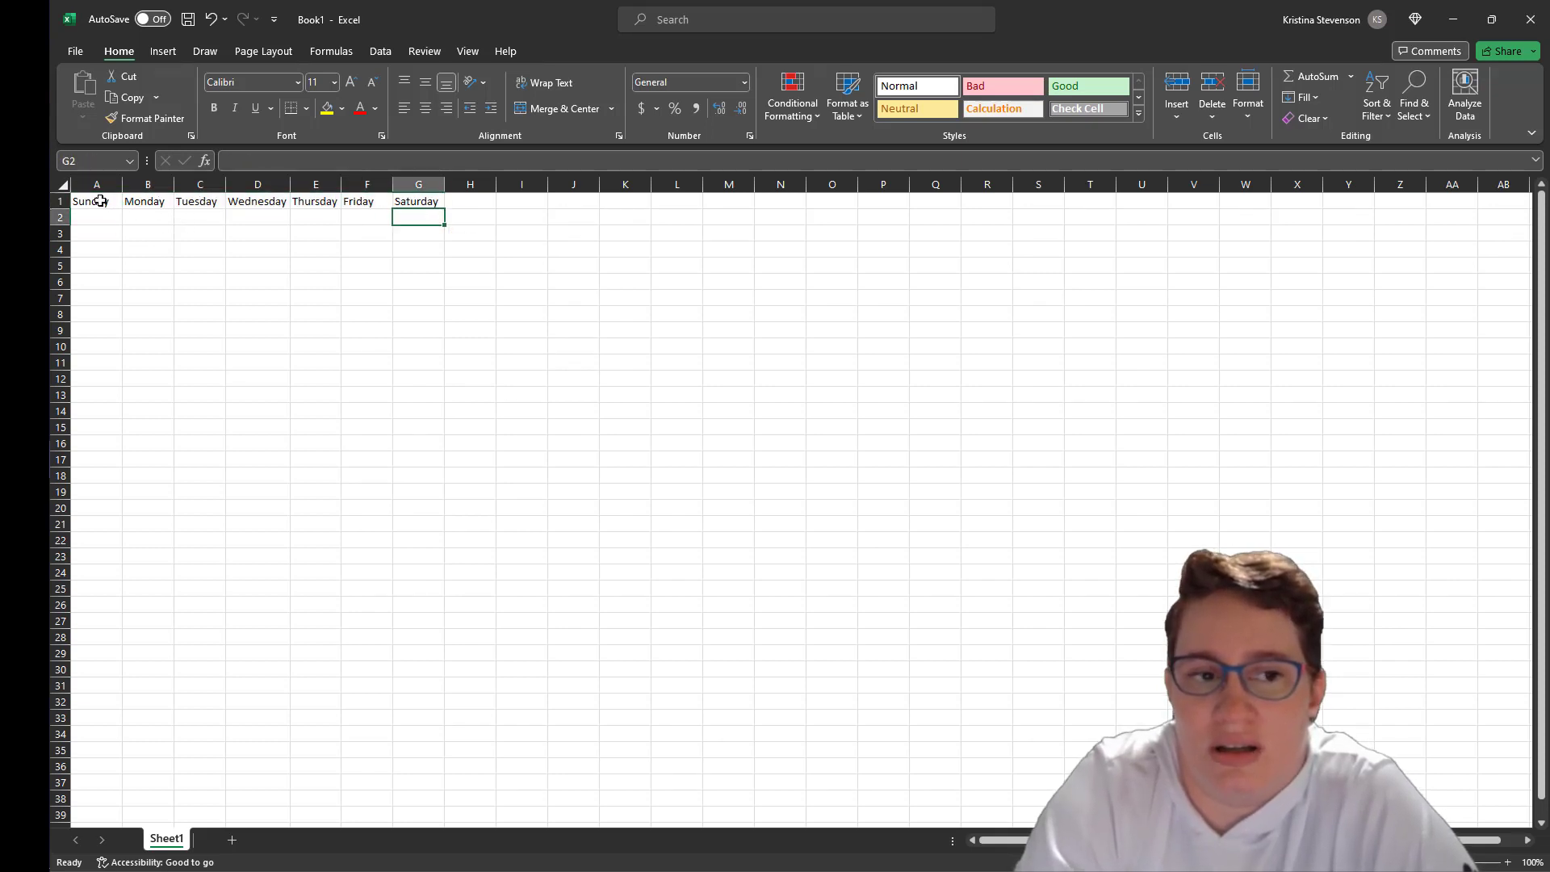
left_click(259, 214)
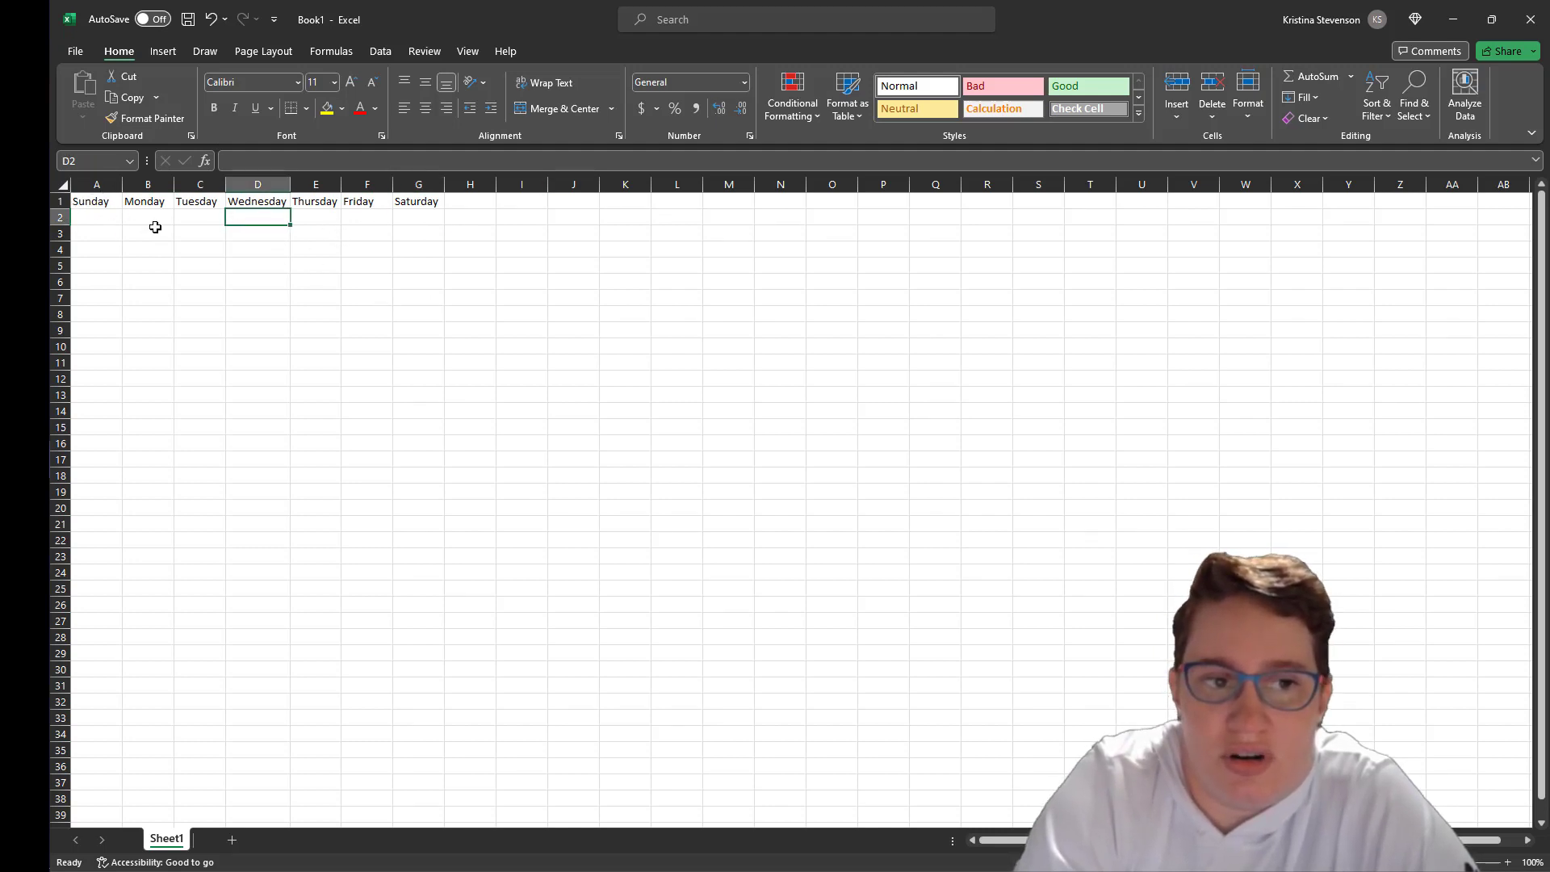
left_click(111, 218)
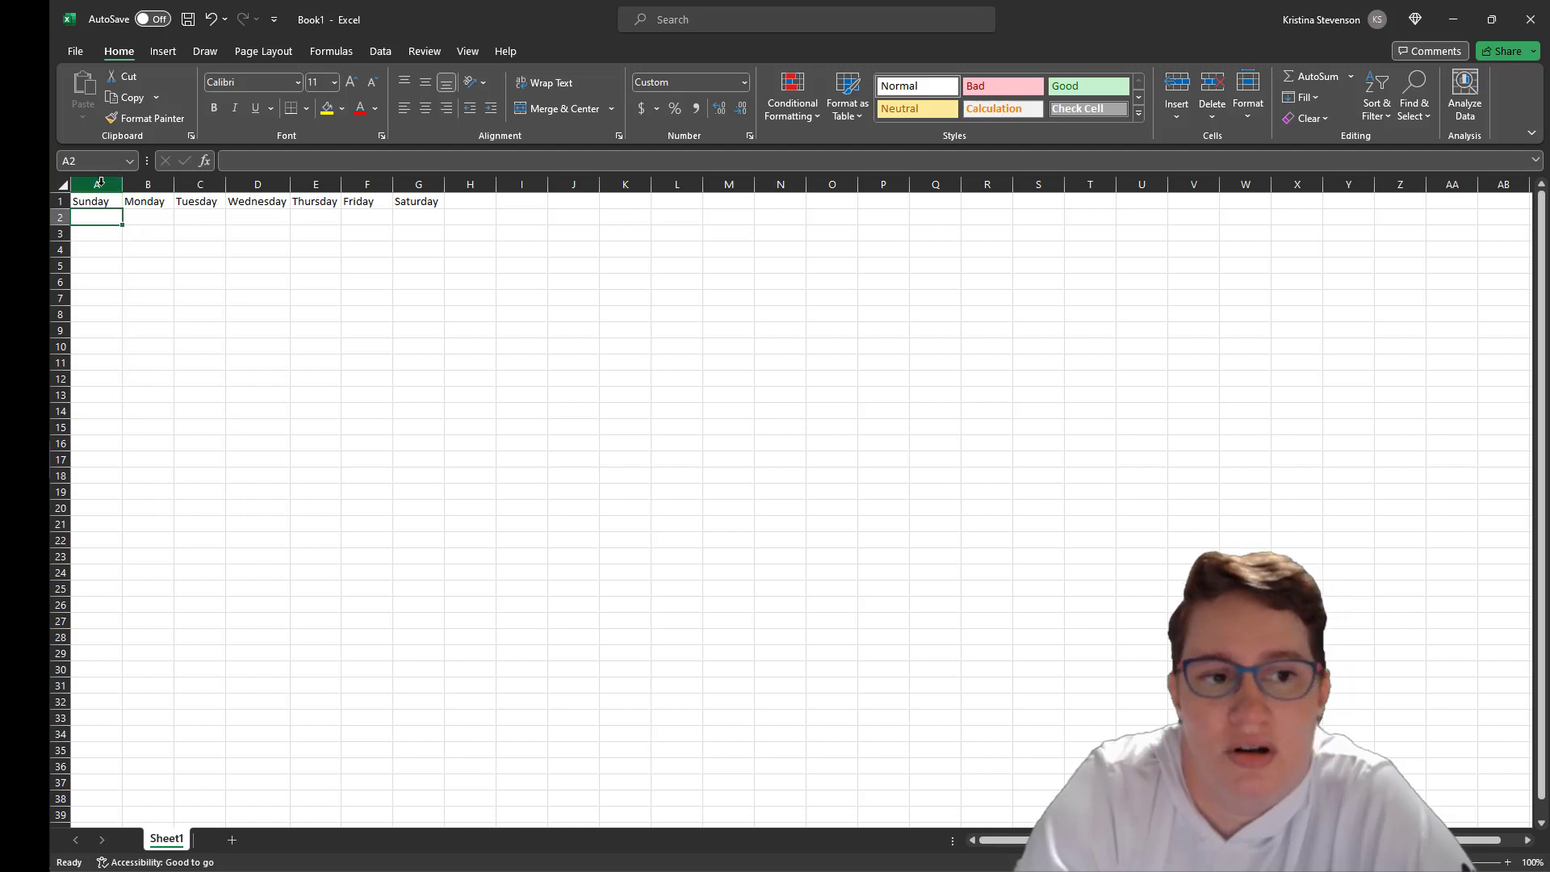
- Format columns A through G as dates using the month/day type 3/14
left_click_drag(96, 184, 408, 183)
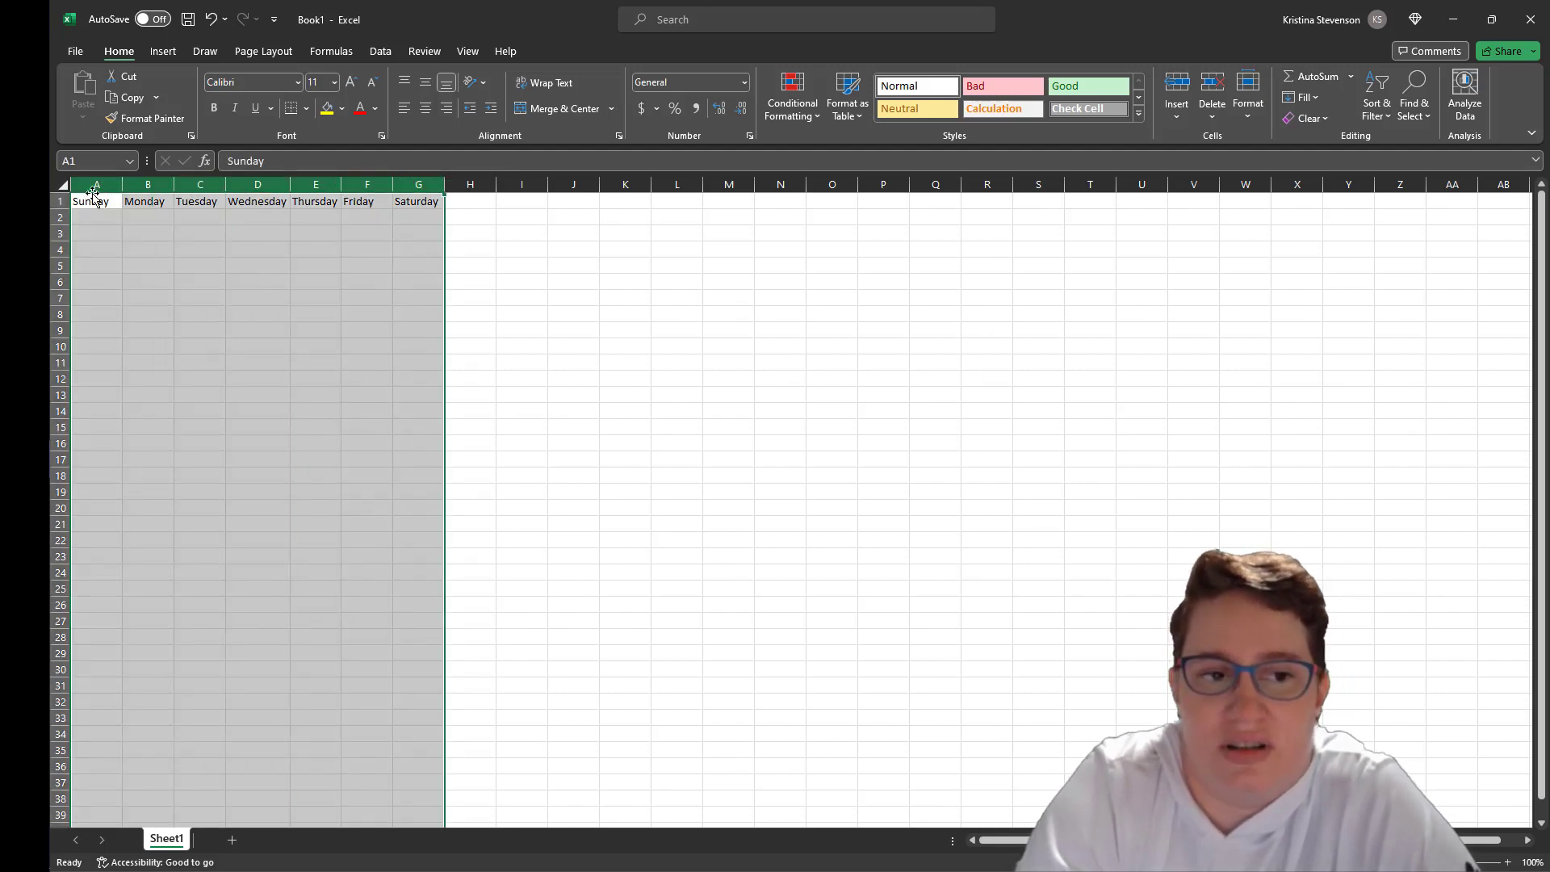
left_click(90, 182)
left_click_drag(90, 182, 414, 181)
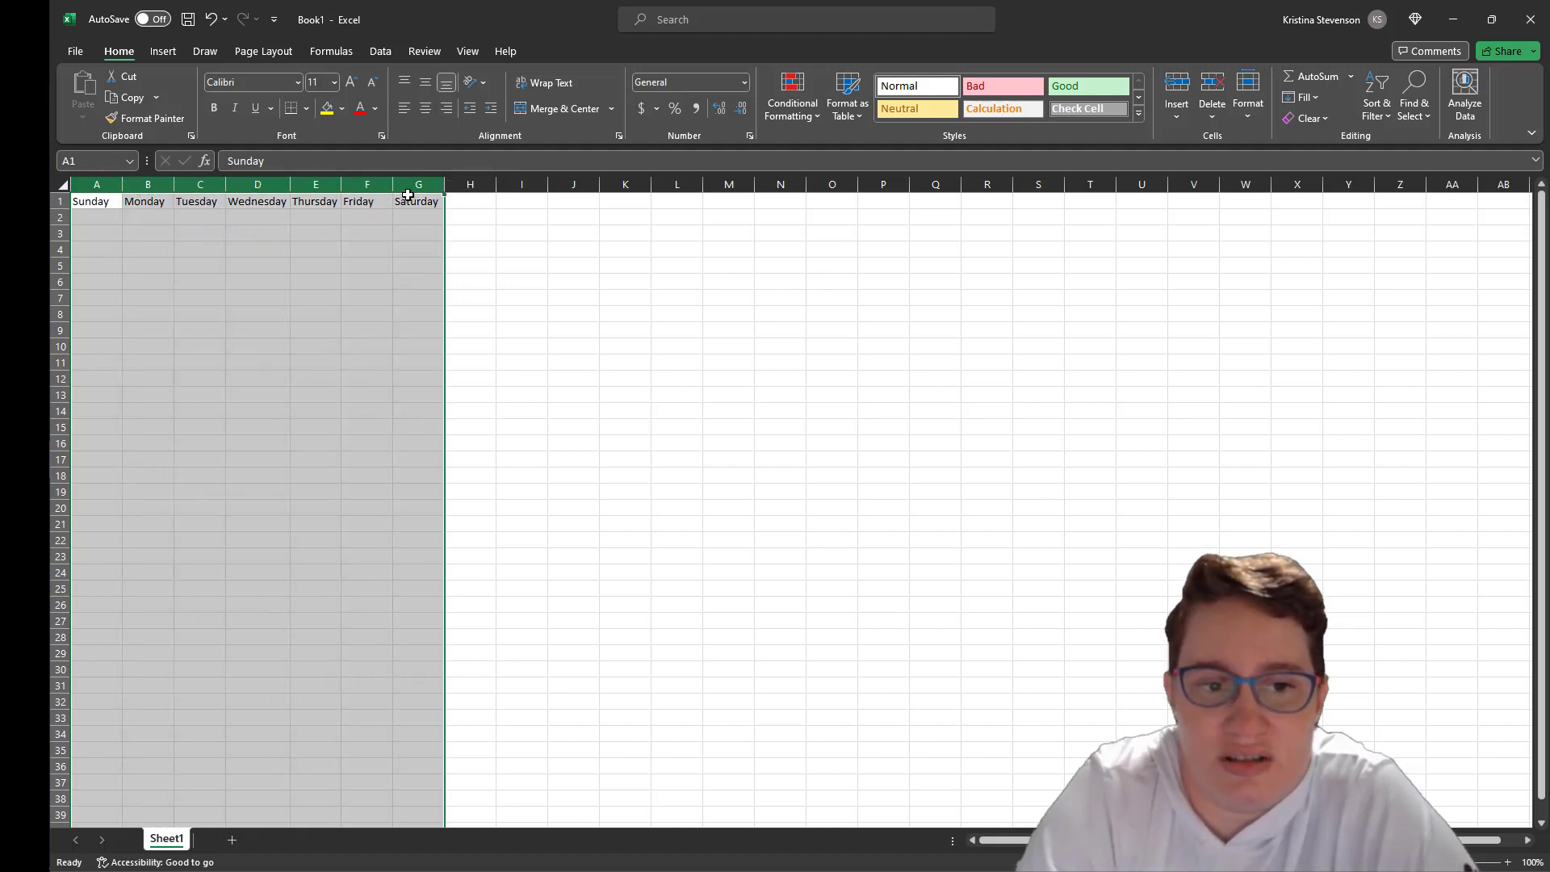
right_click(420, 182)
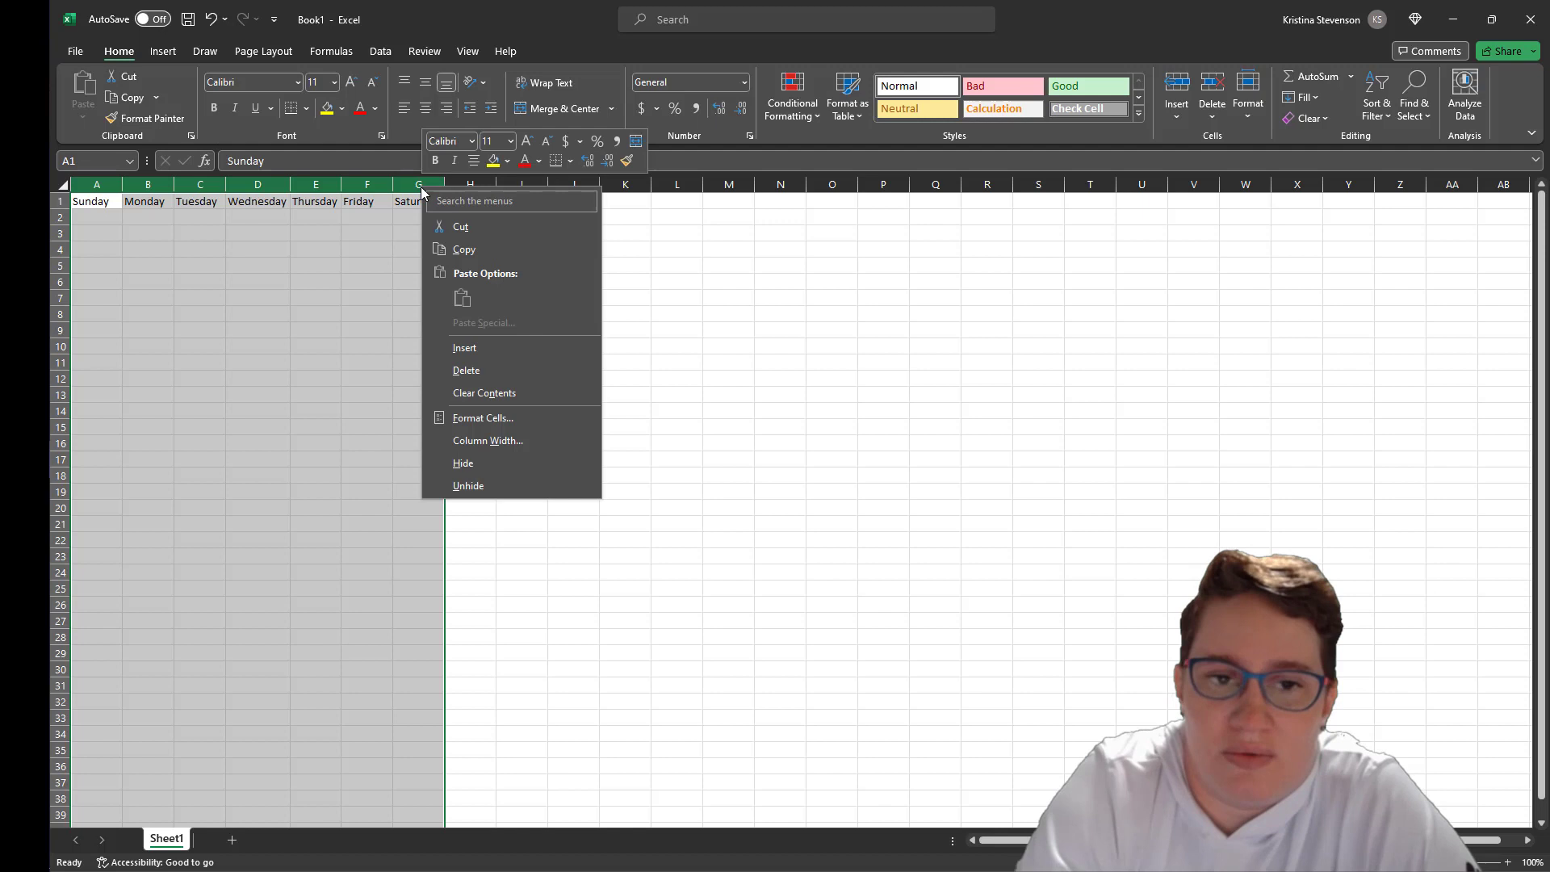
left_click(501, 419)
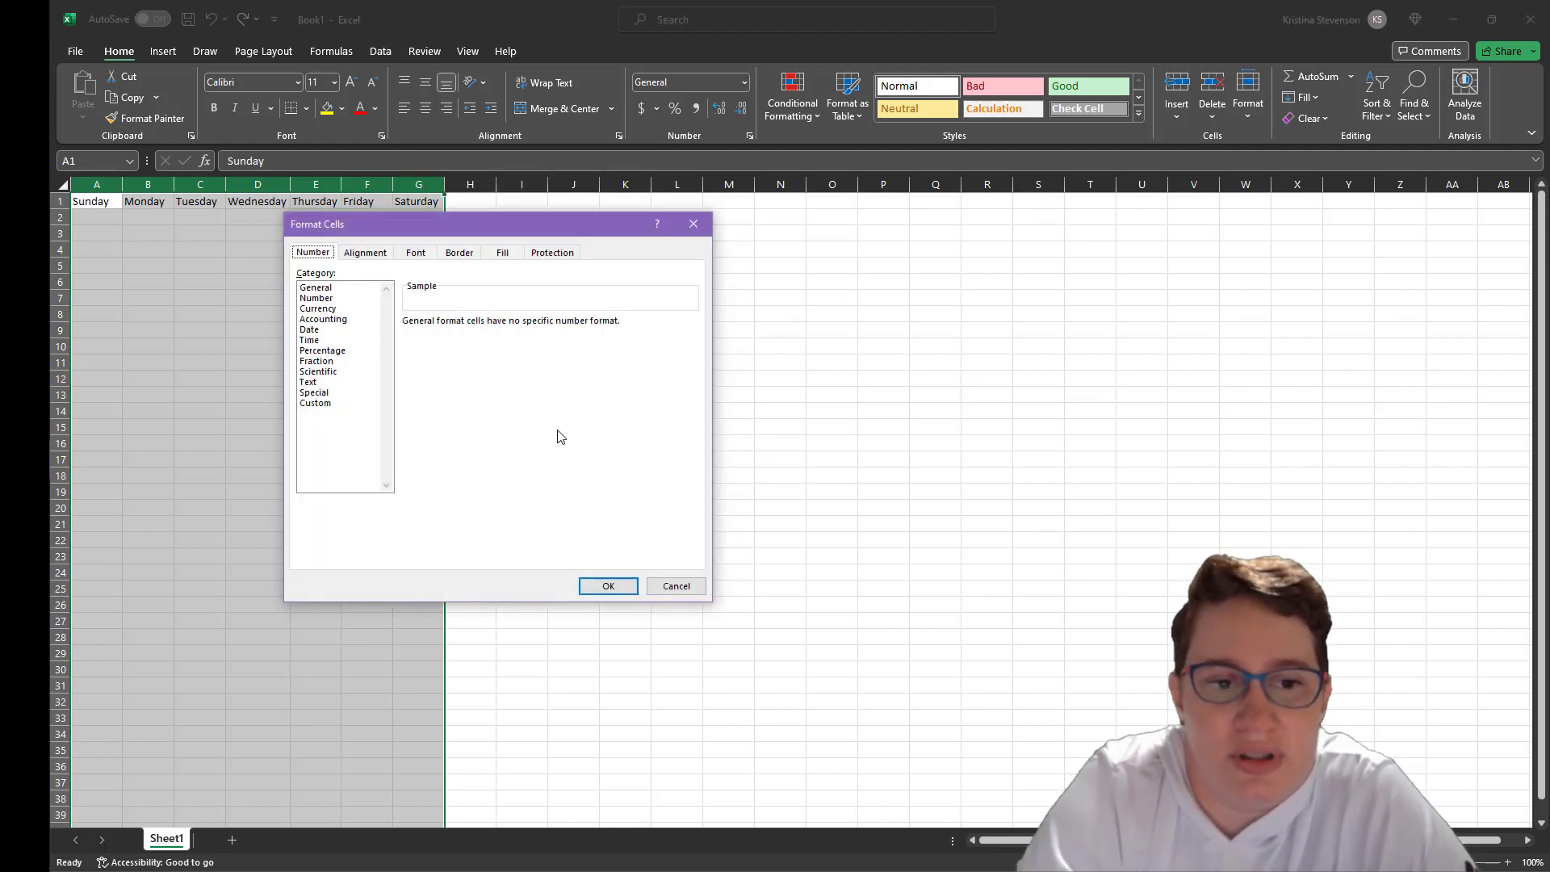
left_click(310, 330)
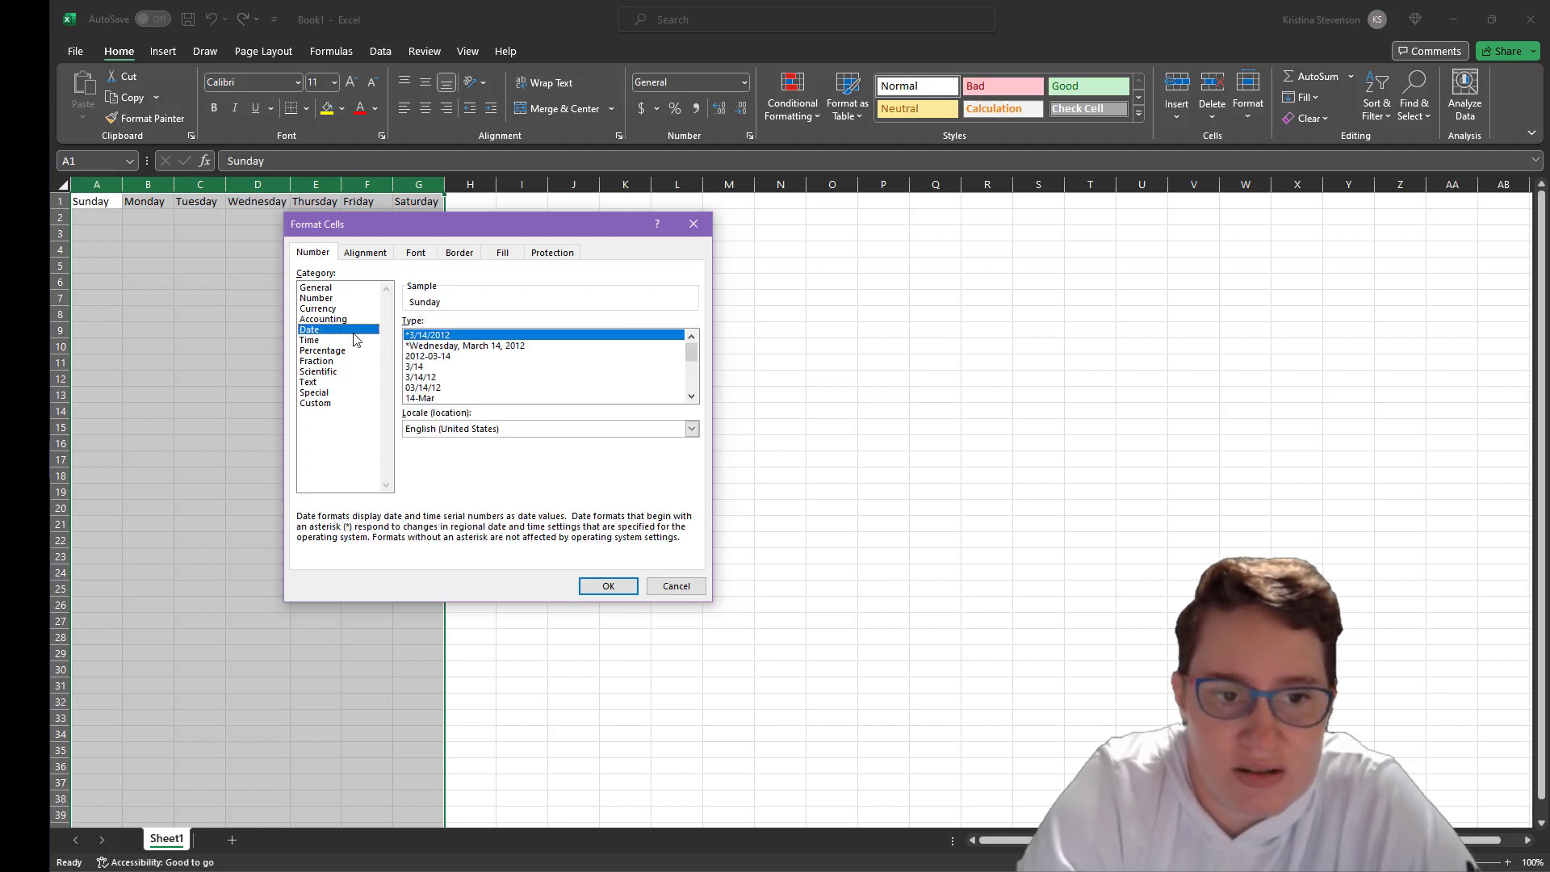
left_click(416, 368)
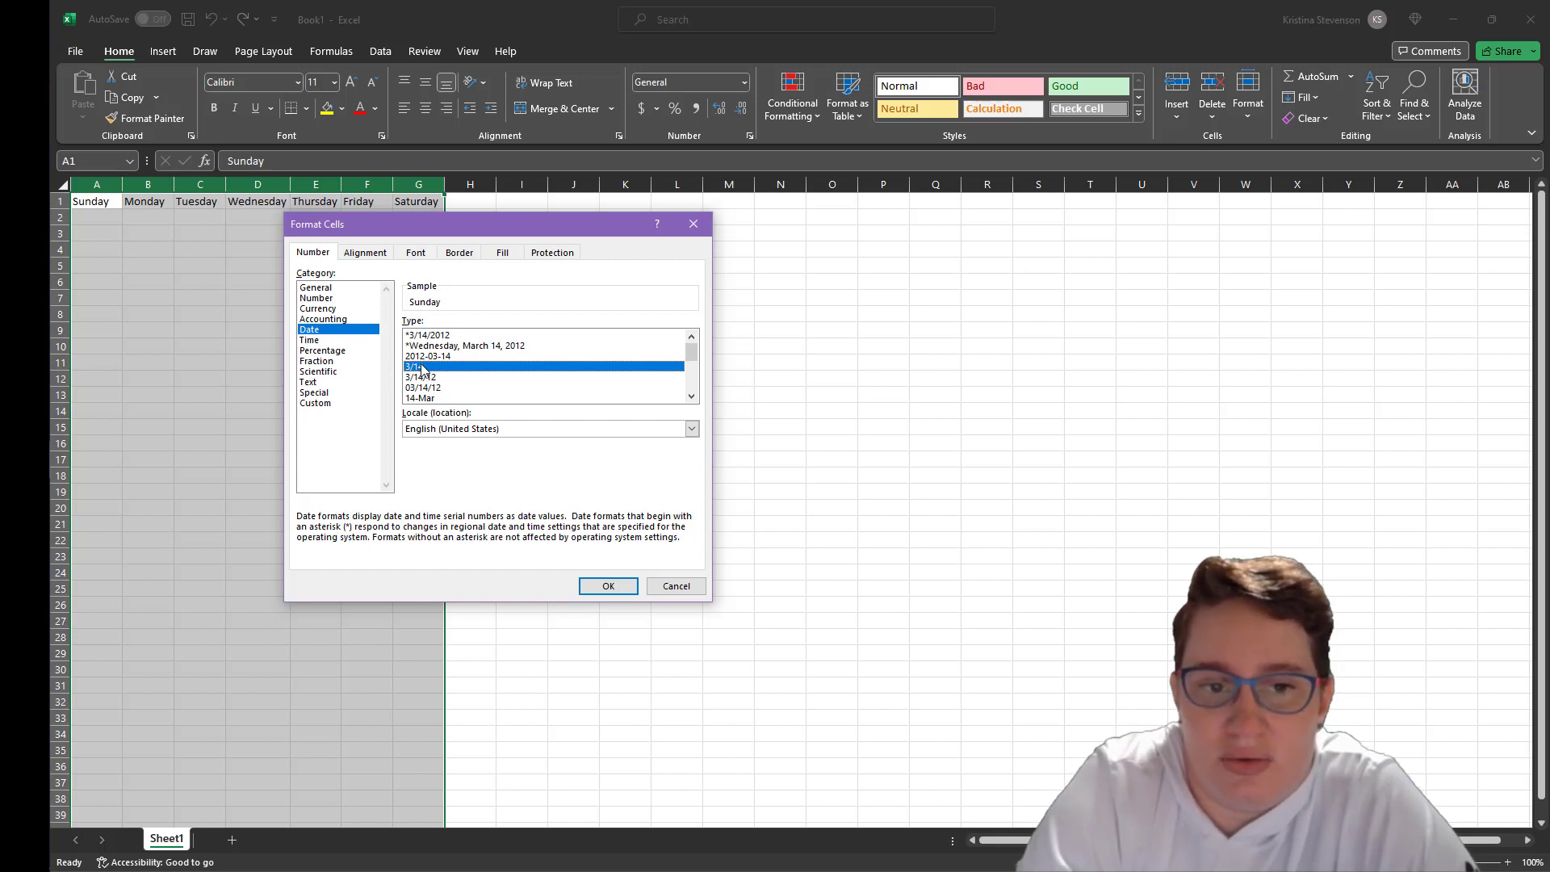
key("Return")
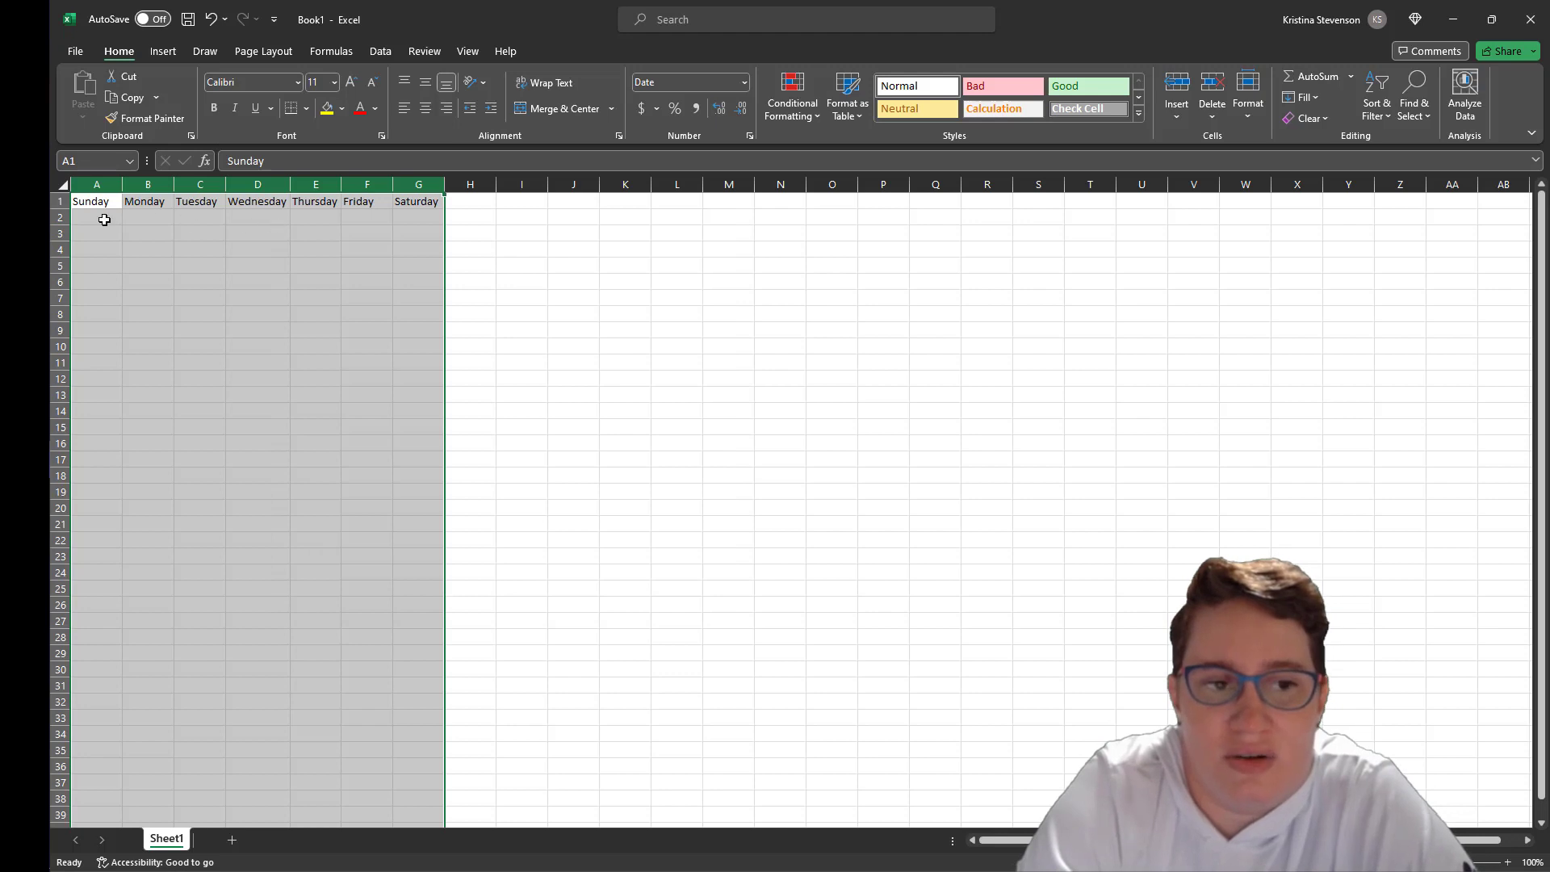
- Enter 7/30 under Sunday in A2 and fill the daily dates across row 2 to Saturday in G2
left_click(99, 217)
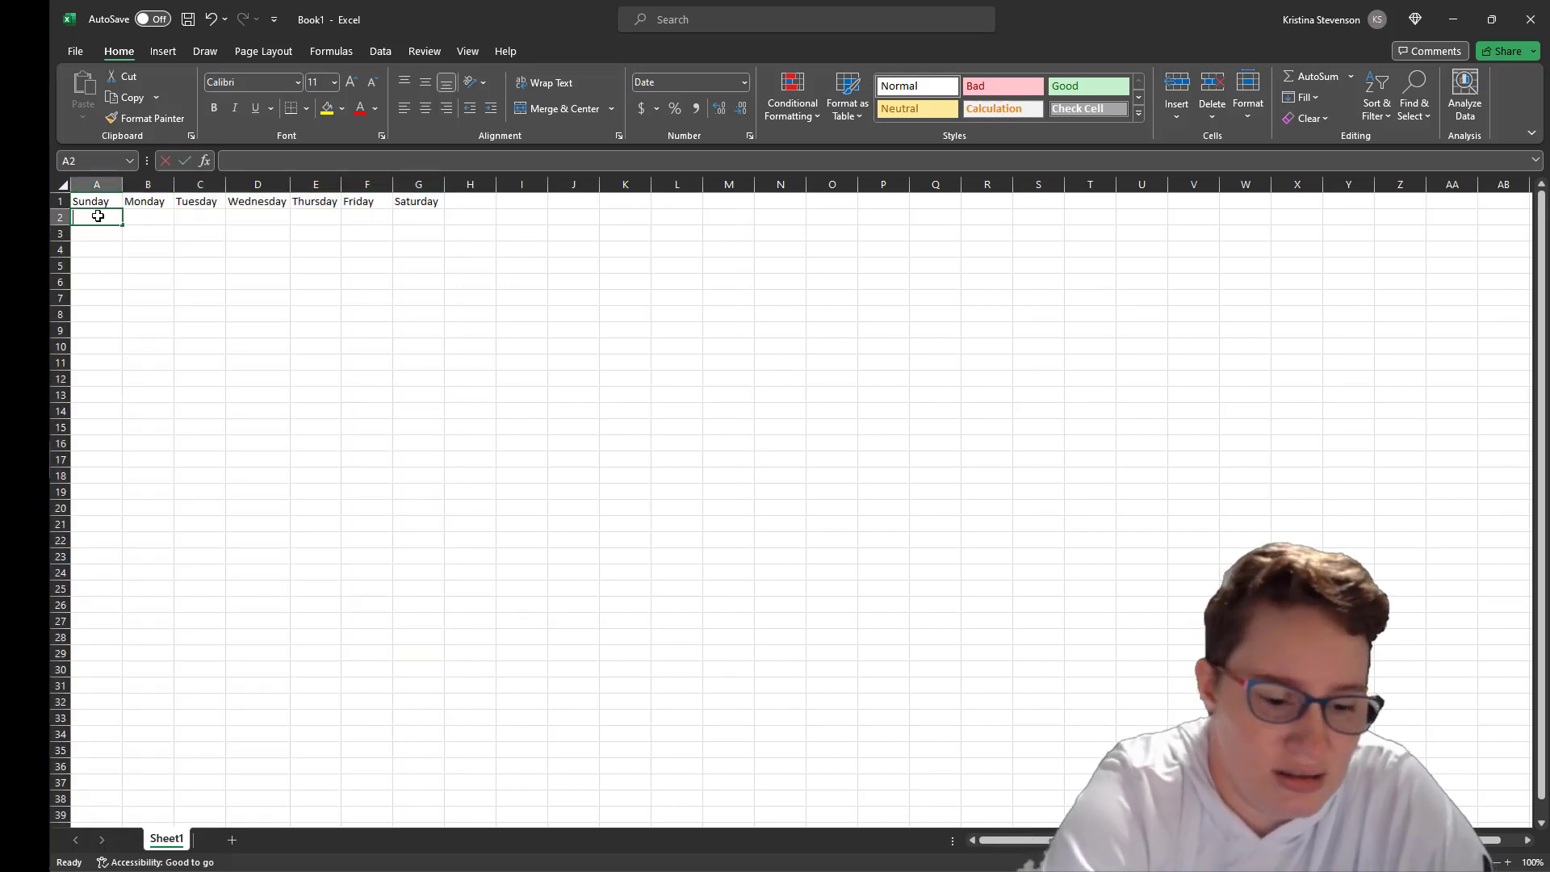
type("7/30")
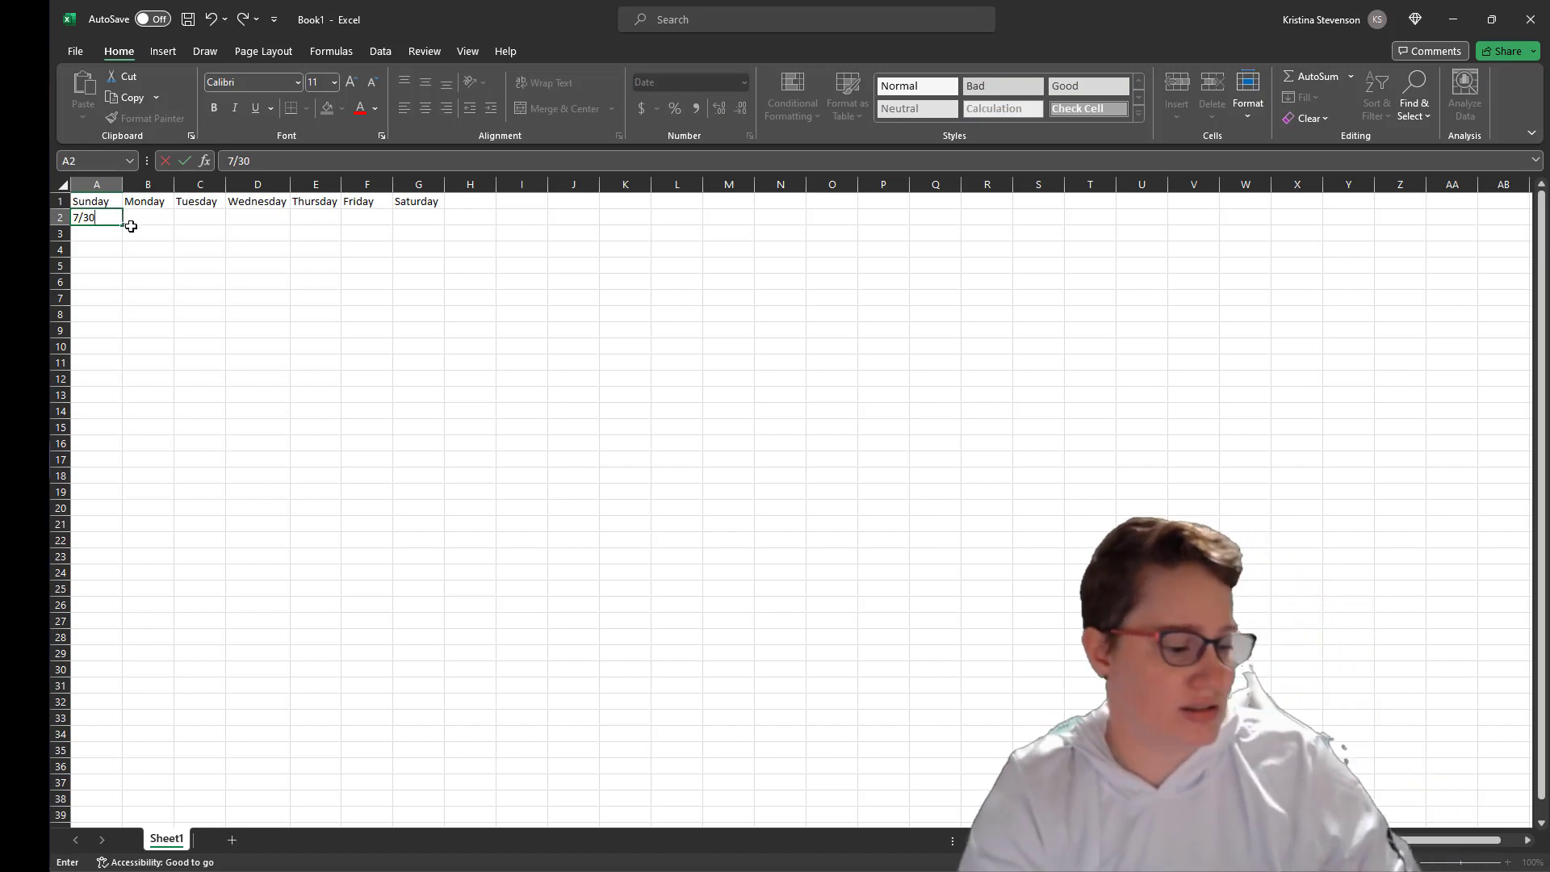
left_click(127, 218)
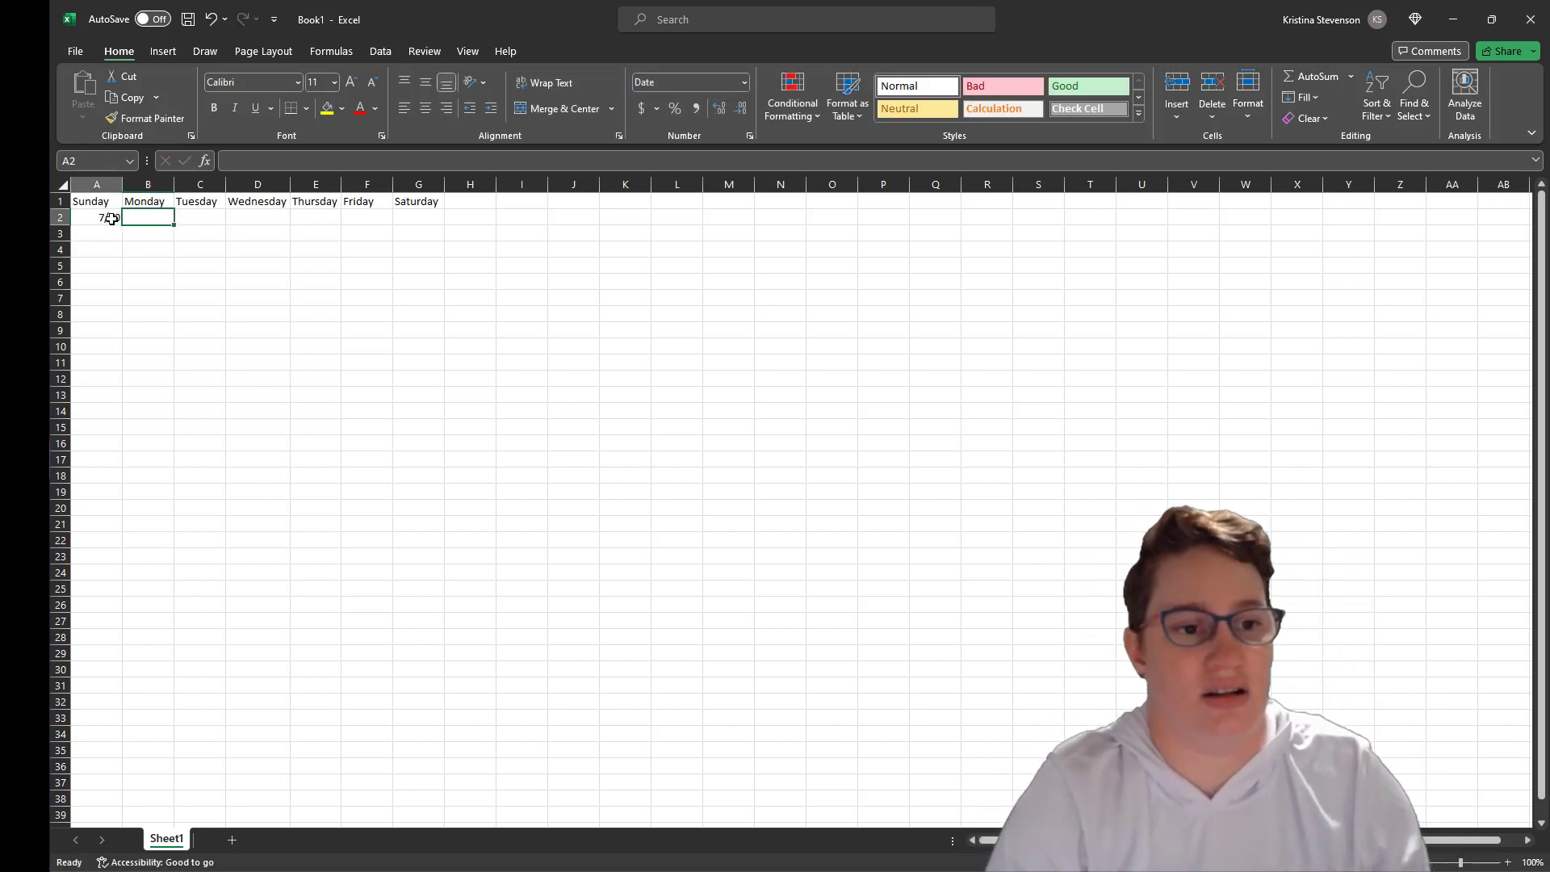
left_click(111, 218)
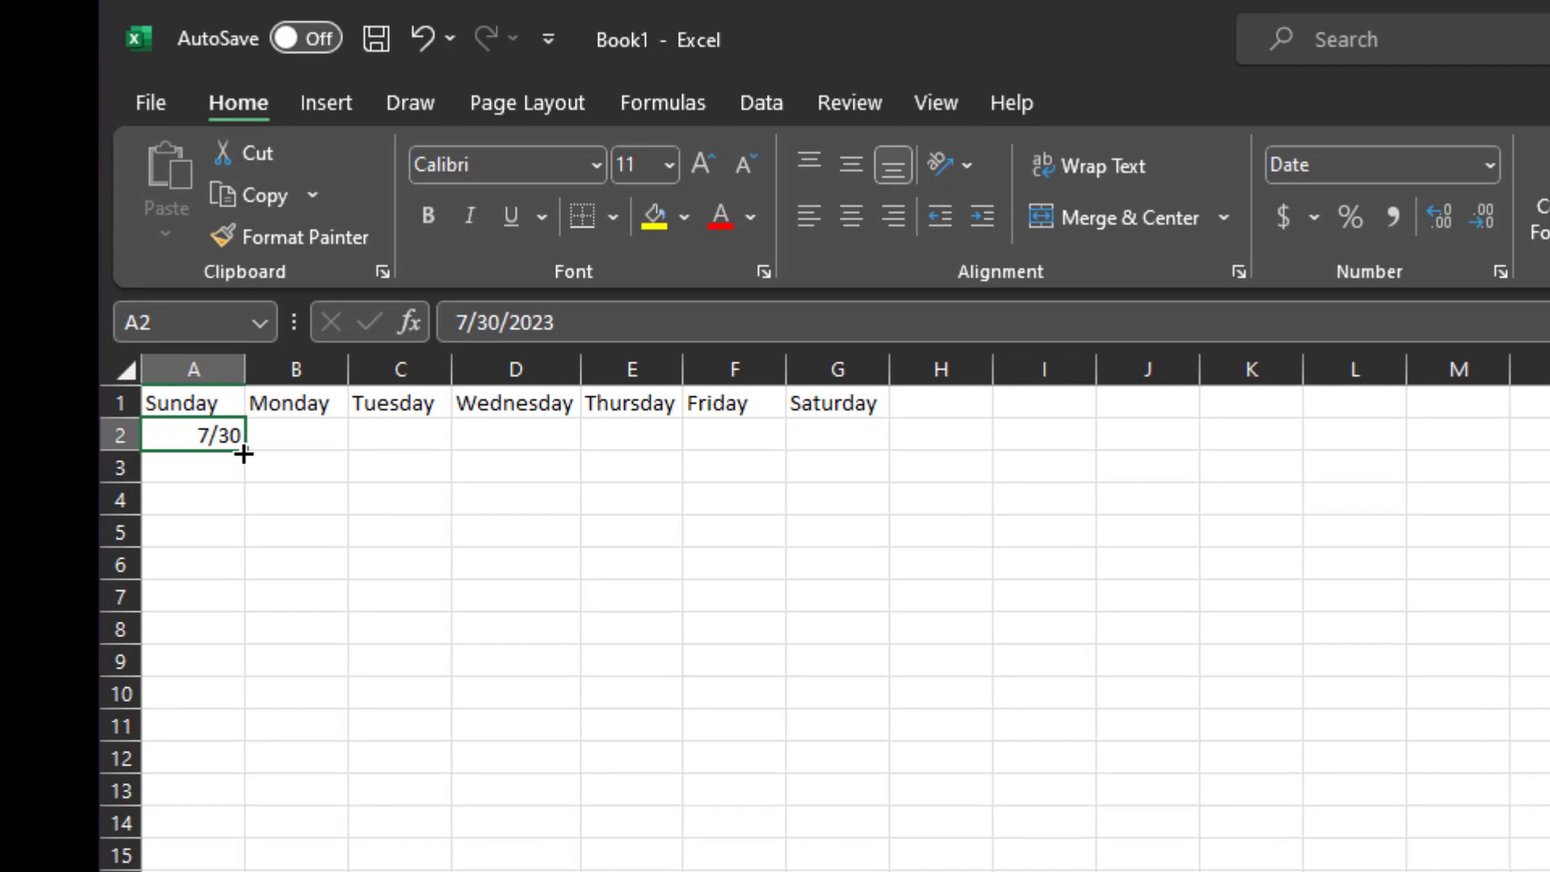
mouse_move(245, 452)
left_mouse_down()
mouse_move(264, 637)
mouse_move(249, 435)
mouse_move(884, 438)
mouse_move(246, 454)
left_mouse_up()
left_click_drag(247, 452, 867, 452)
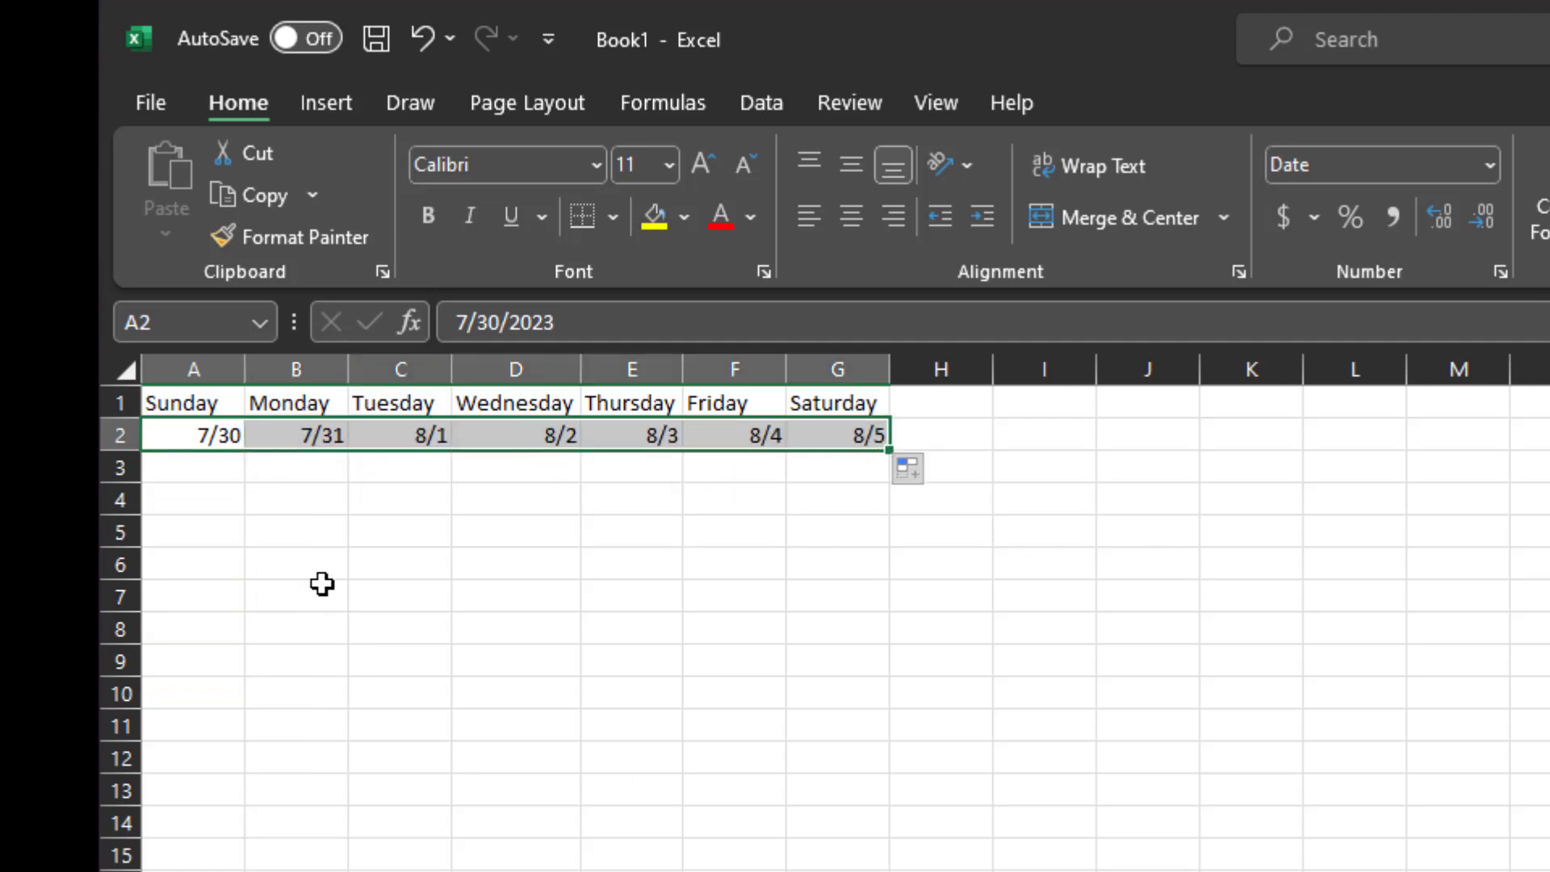
- Enter the following Sunday's date, 8/6, in cell A3
left_click(232, 468)
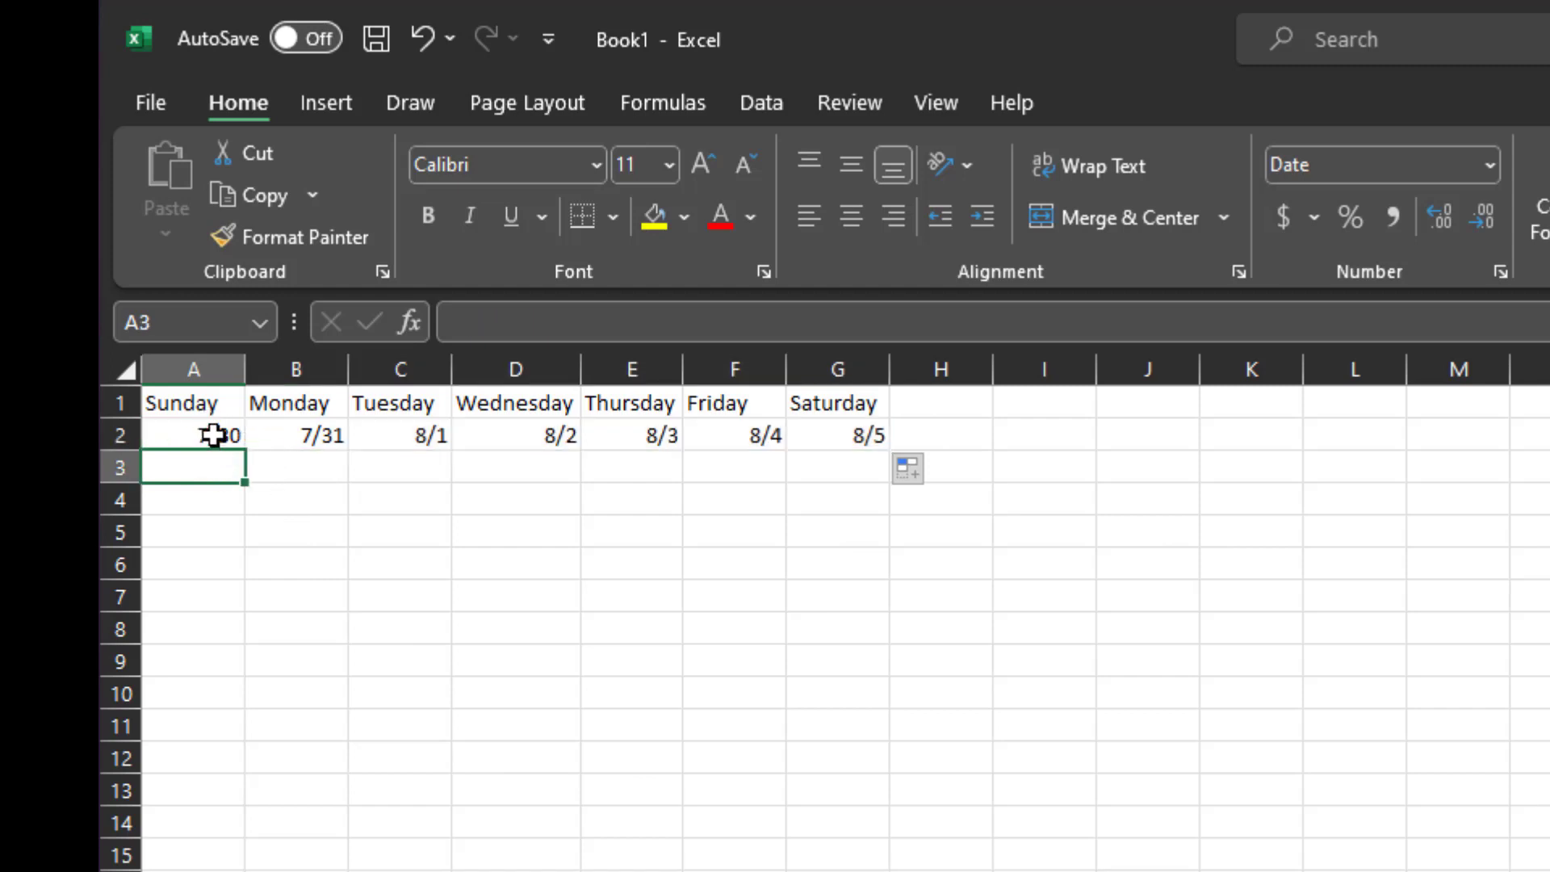
left_click(213, 436)
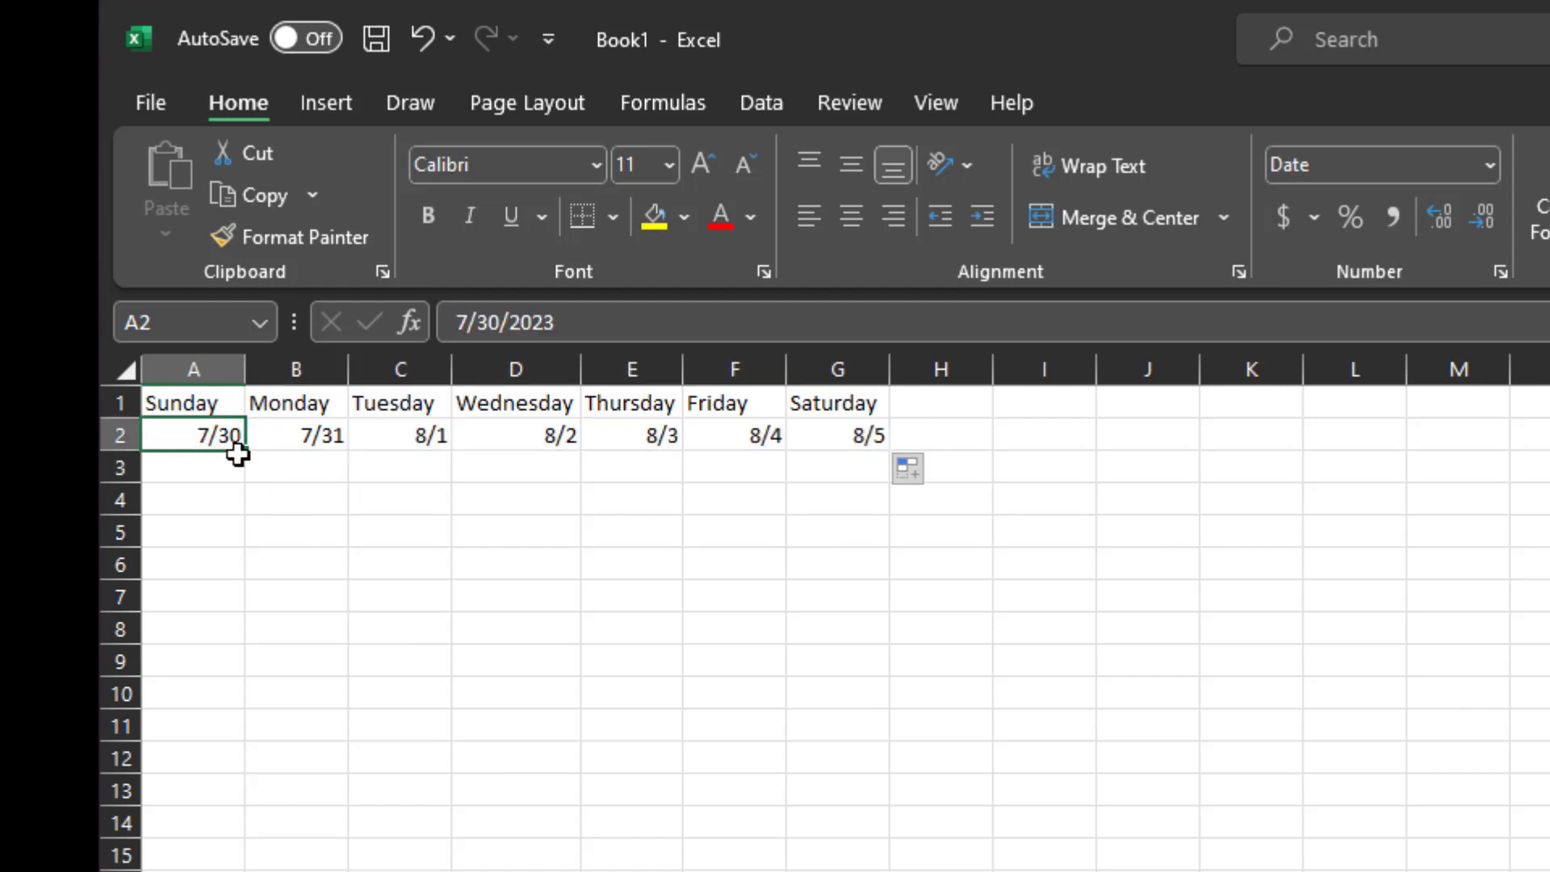
left_click(210, 468)
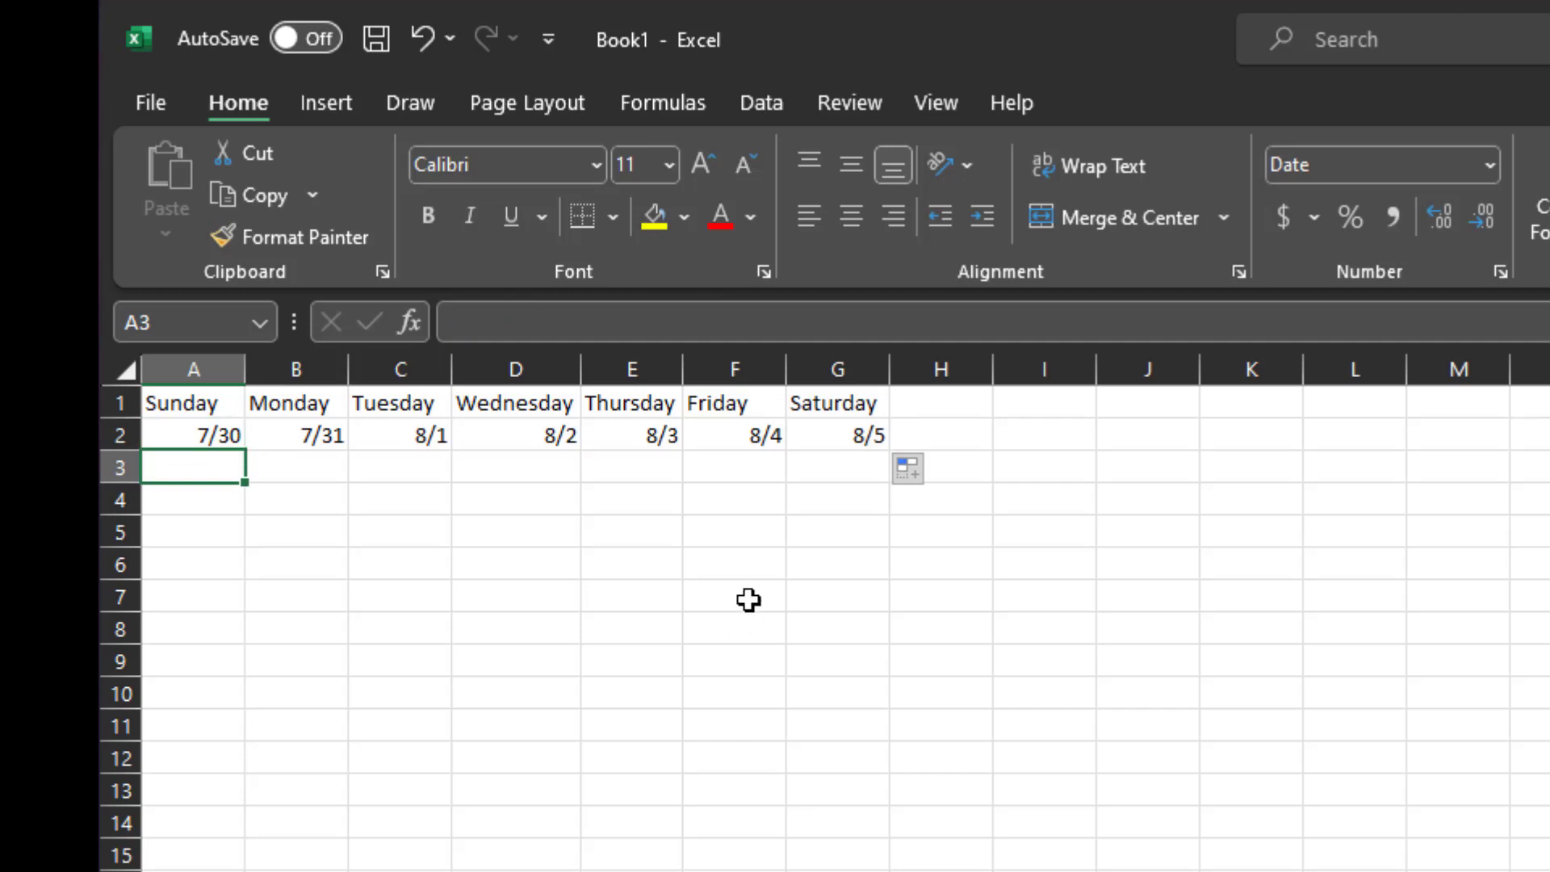
type("8")
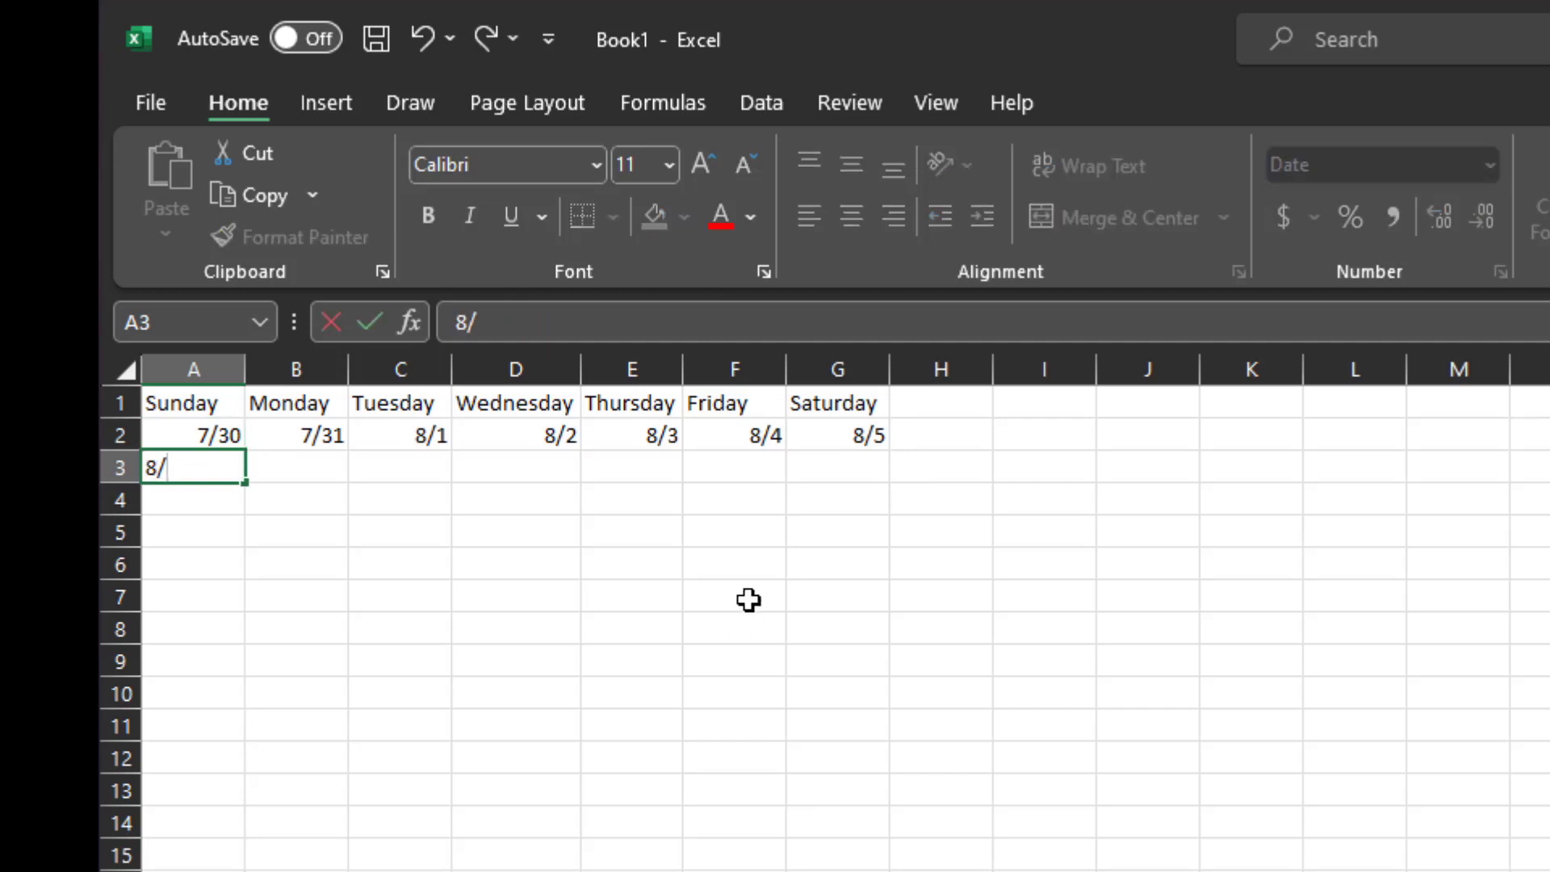
type("/6")
key("Return")
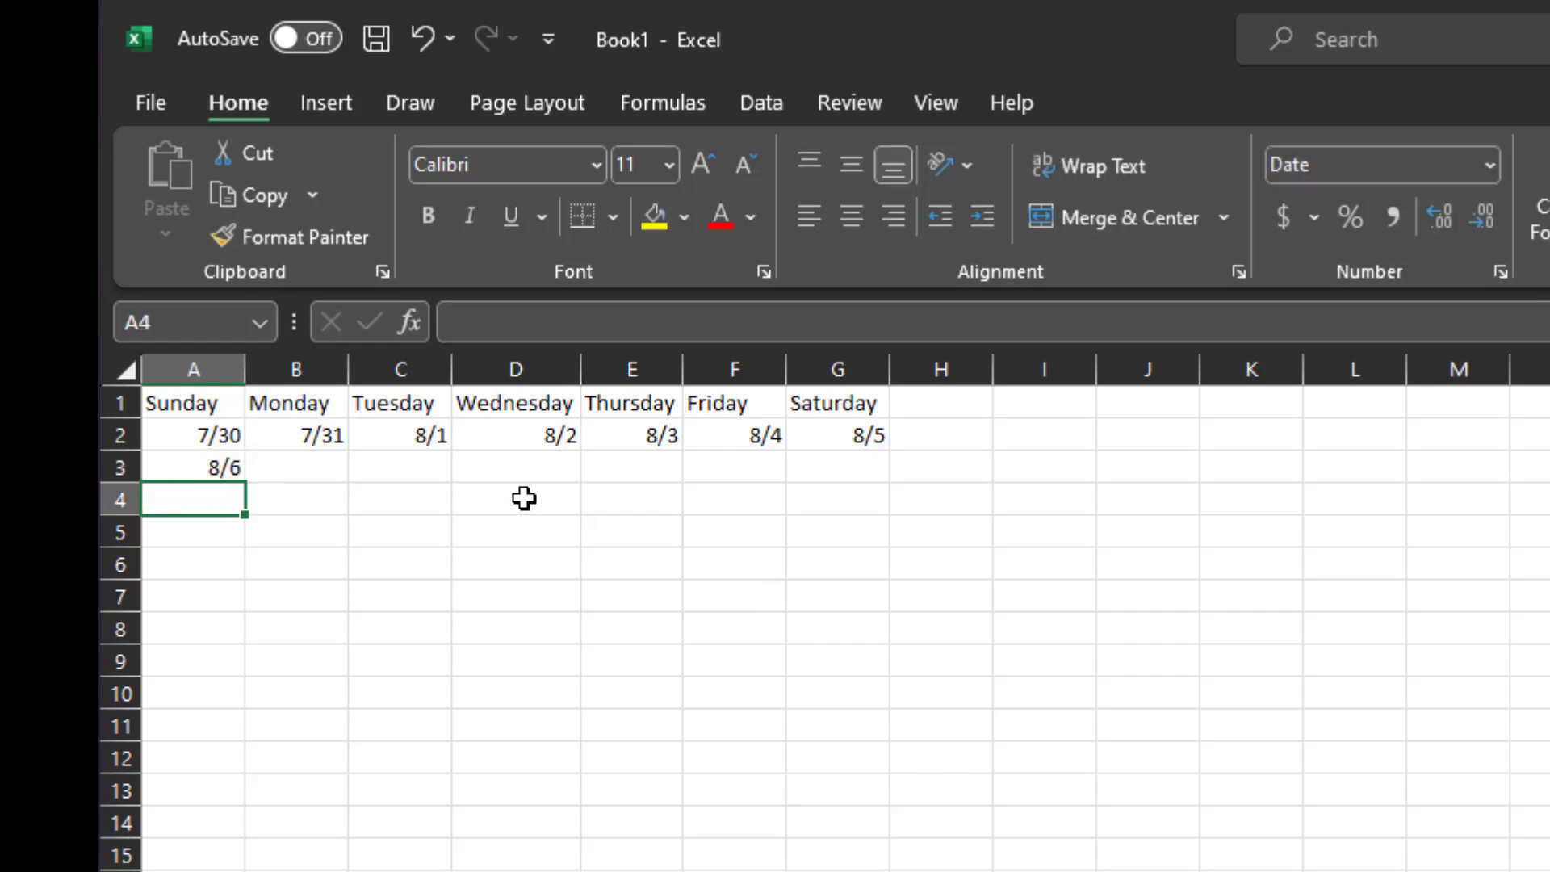
- Fill the weekly Sunday dates from A2:A3 down column A to 7/28 in row 54
left_click(196, 448)
mouse_move(196, 448)
left_mouse_down()
mouse_move(239, 516)
mouse_move(245, 870)
mouse_move(220, 871)
mouse_move(123, 801)
mouse_move(113, 745)
mouse_move(117, 835)
mouse_move(121, 785)
left_mouse_up()
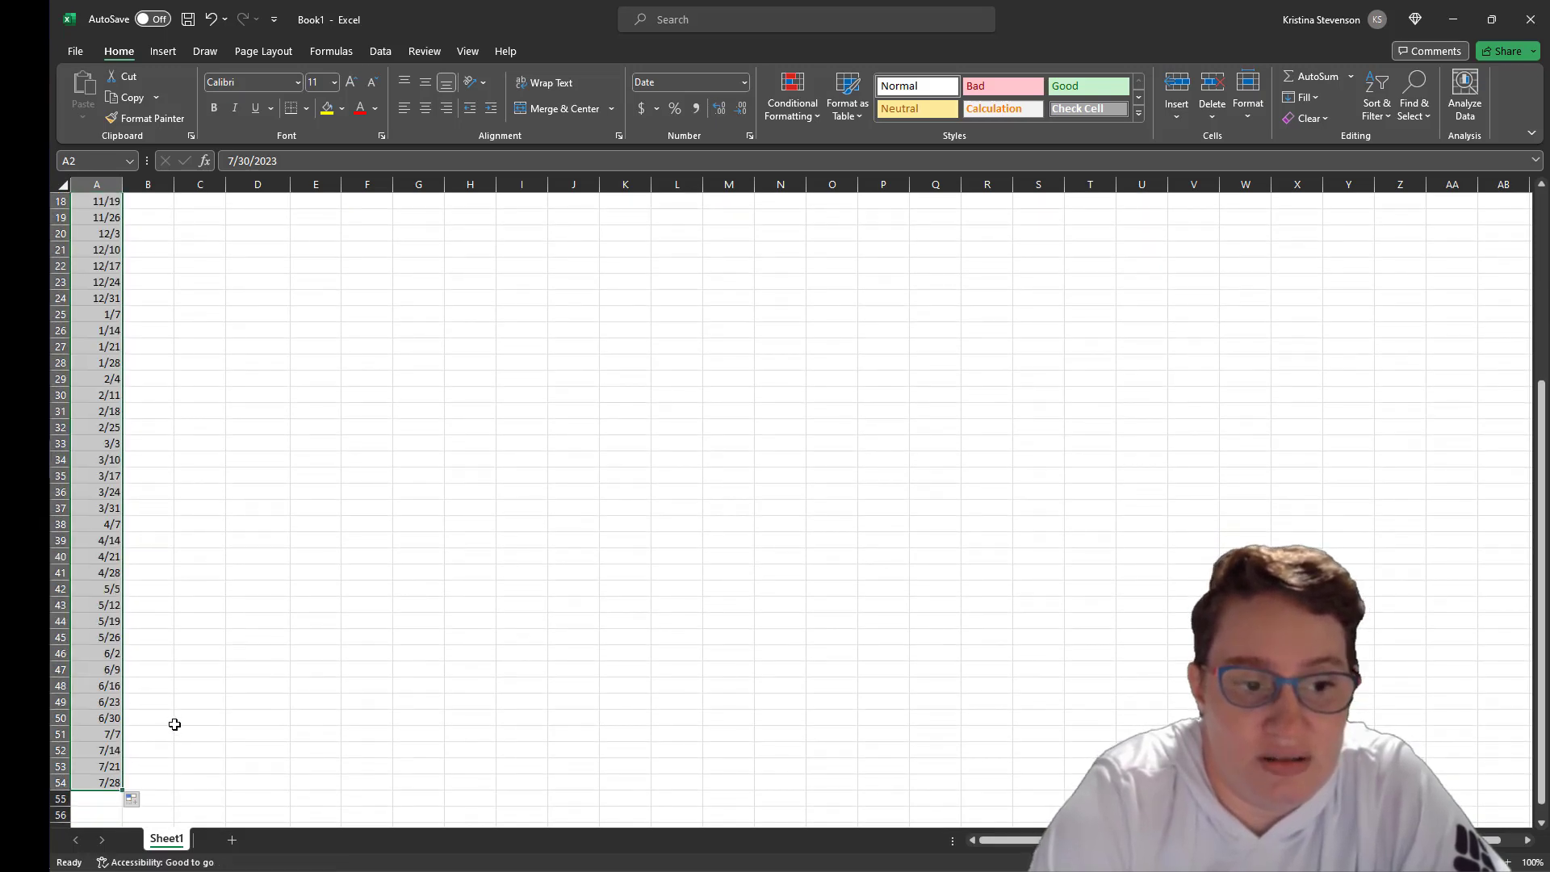
scroll(178, 719, "up", 4)
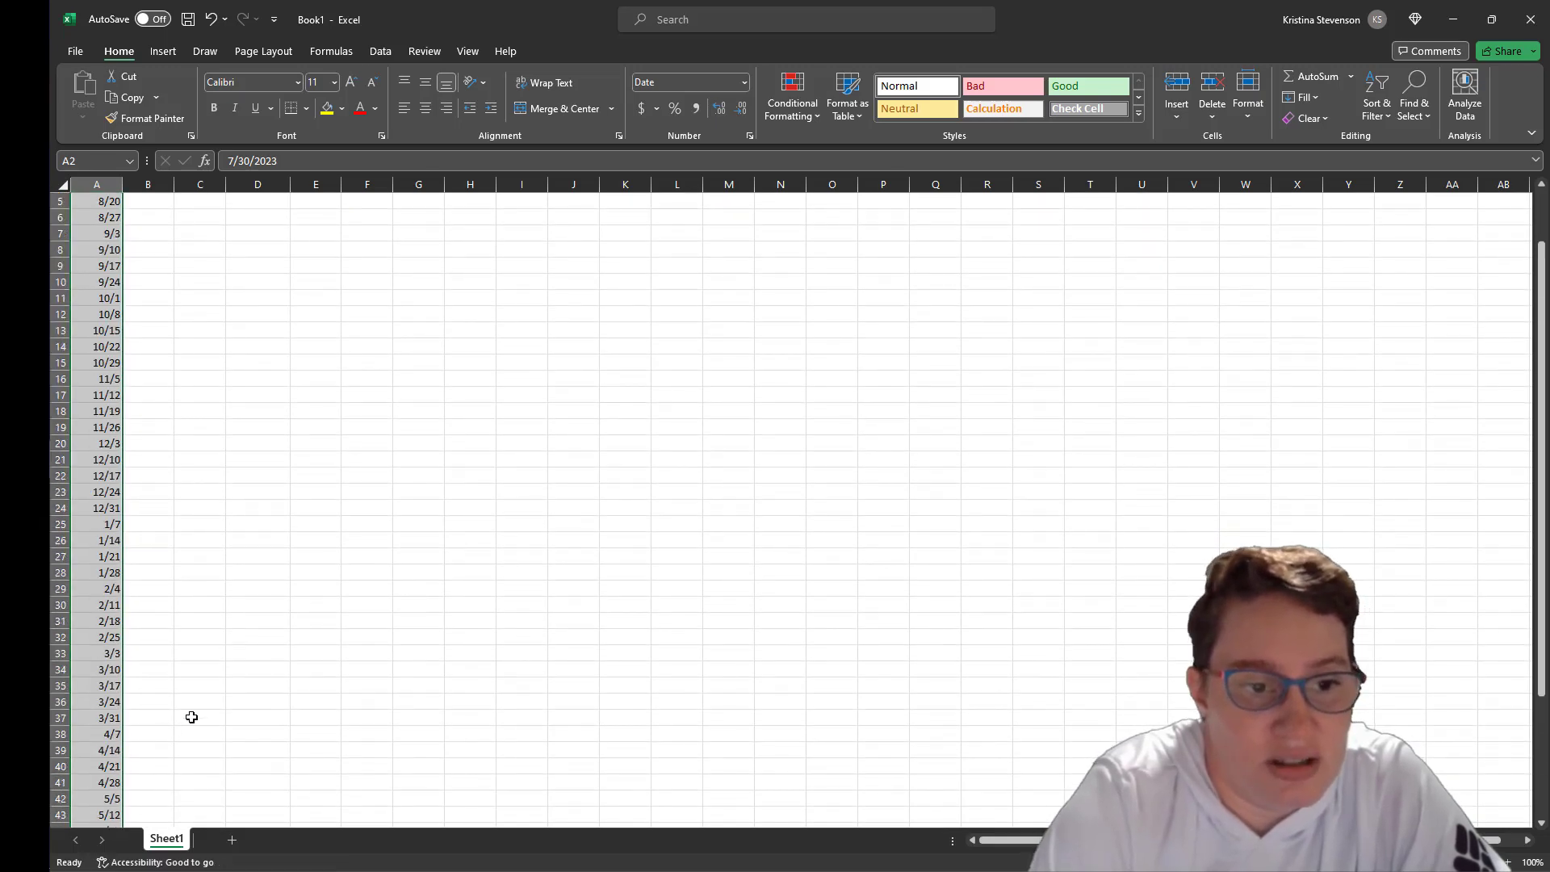
scroll(191, 717, "up", 2)
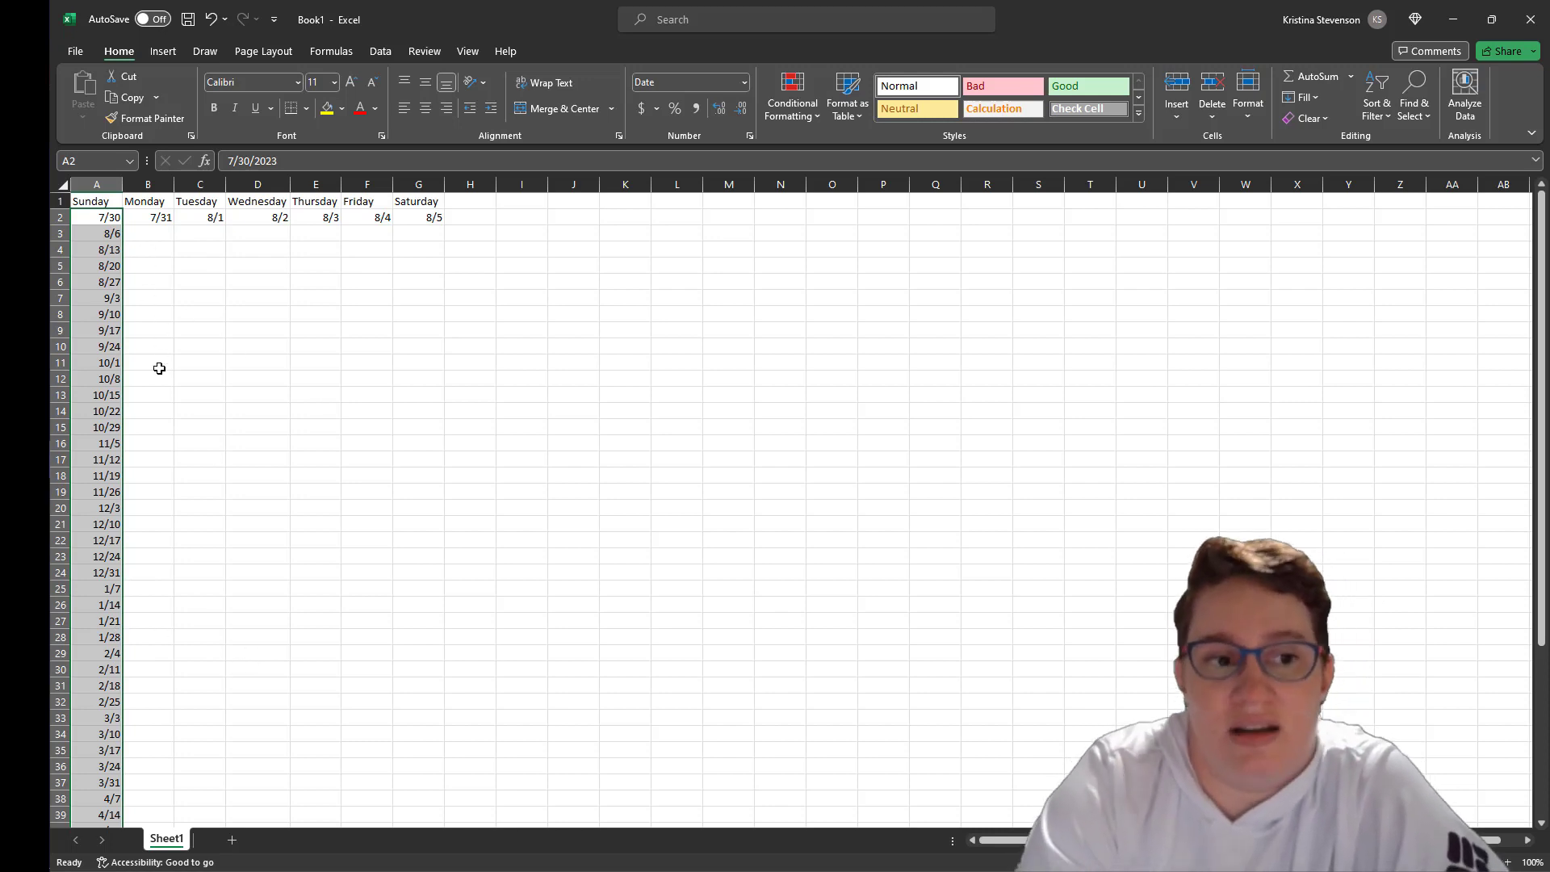
- Fill the daily dates from the 8/6 cell across row 3 to Saturday in G3
left_click(118, 235)
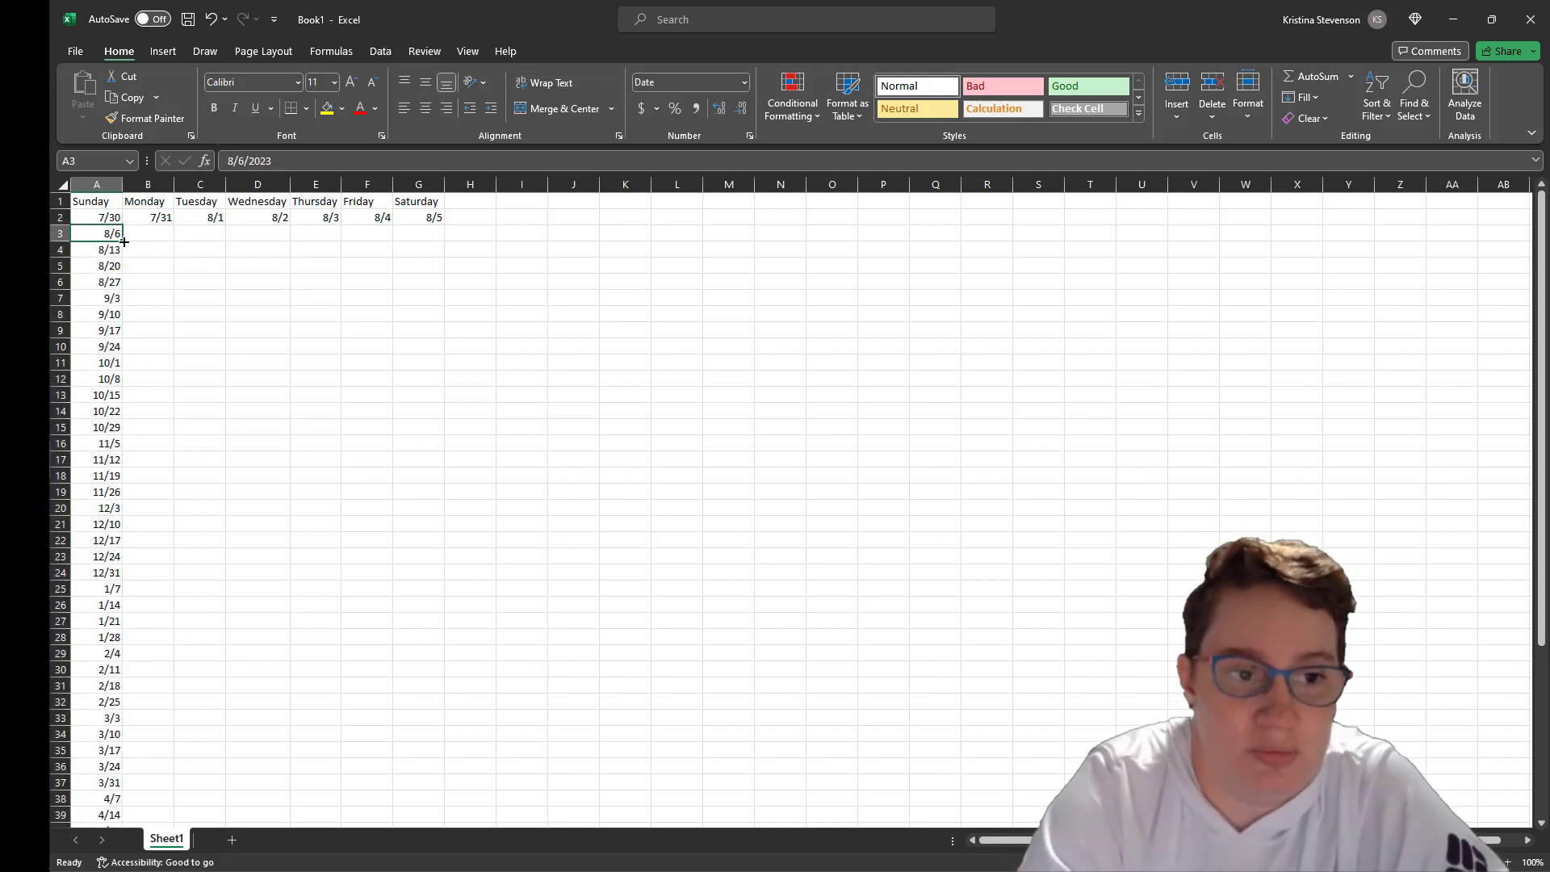
left_click_drag(123, 242, 423, 242)
left_click(154, 265)
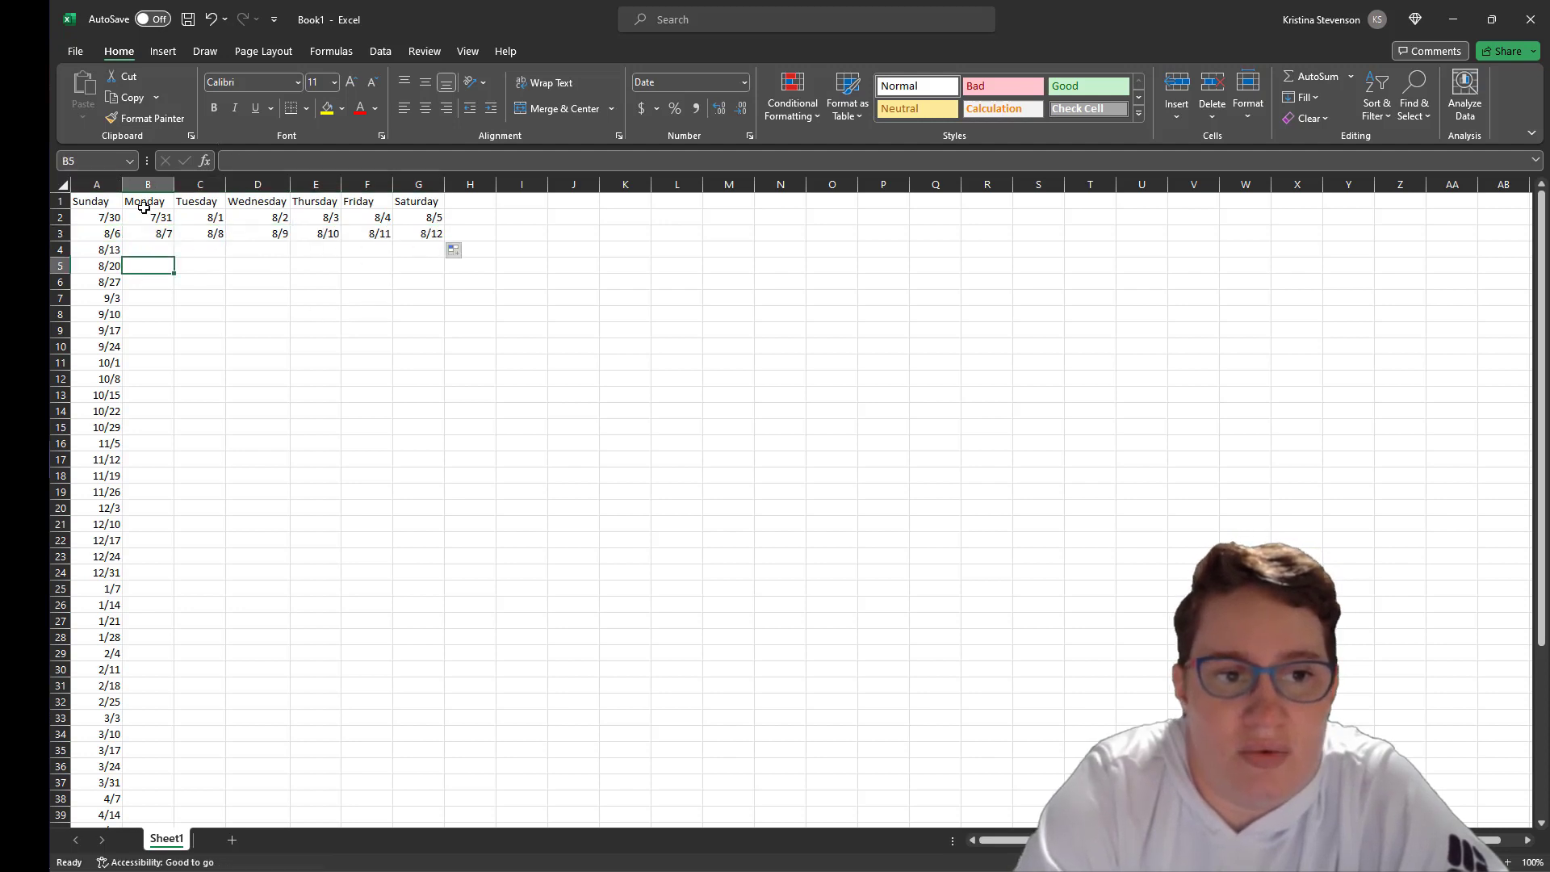
- Fill the Monday-to-Saturday dates from B2:G3 down to row 54, matching the Sunday column
left_click_drag(159, 217, 442, 257)
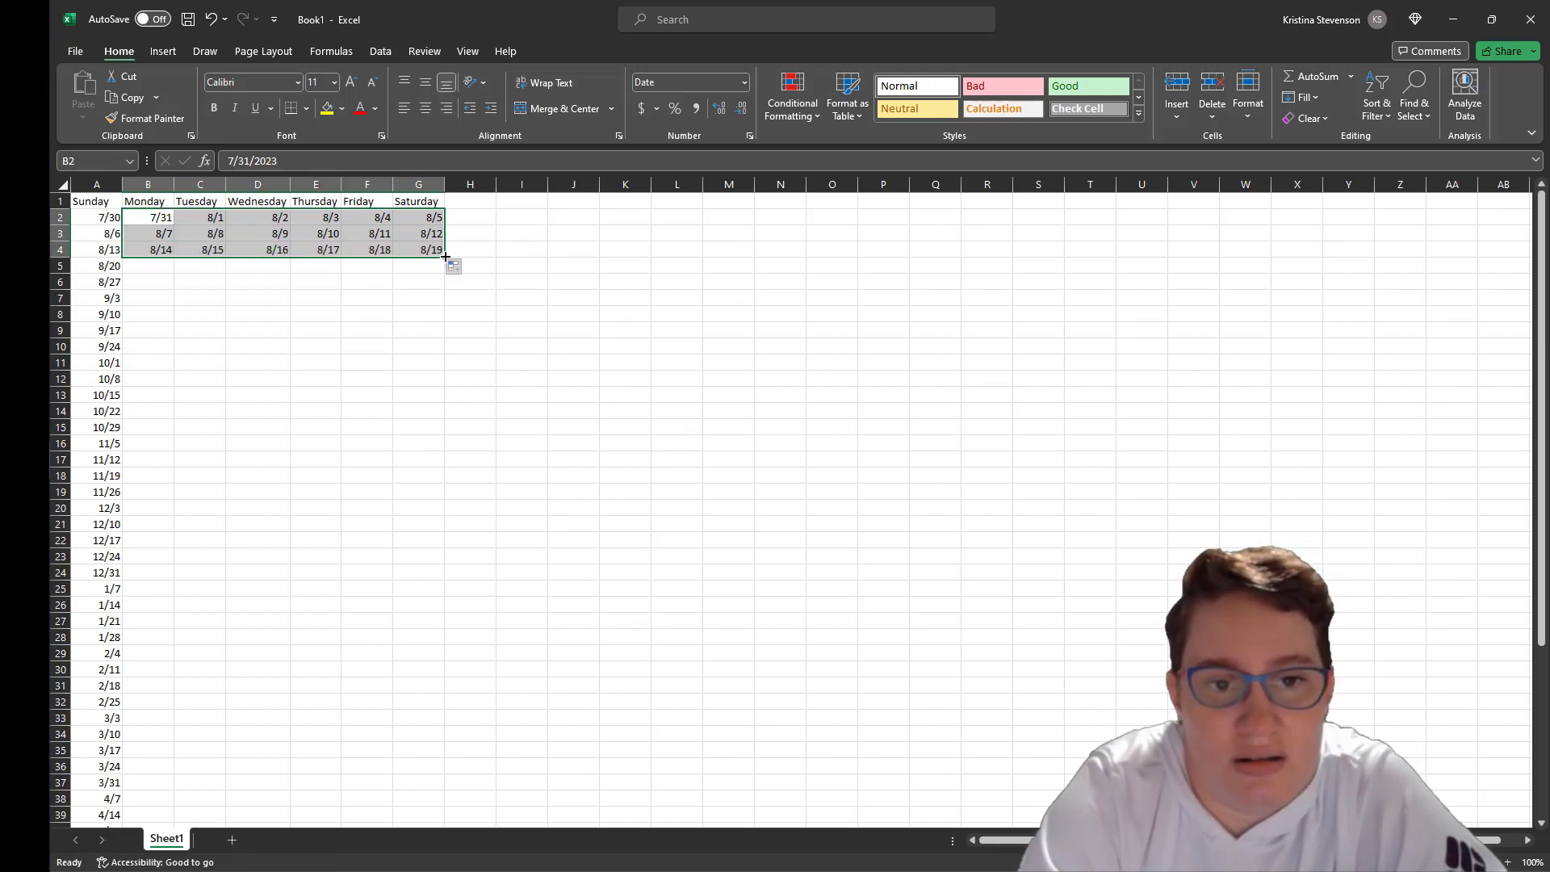
left_click_drag(445, 257, 443, 776)
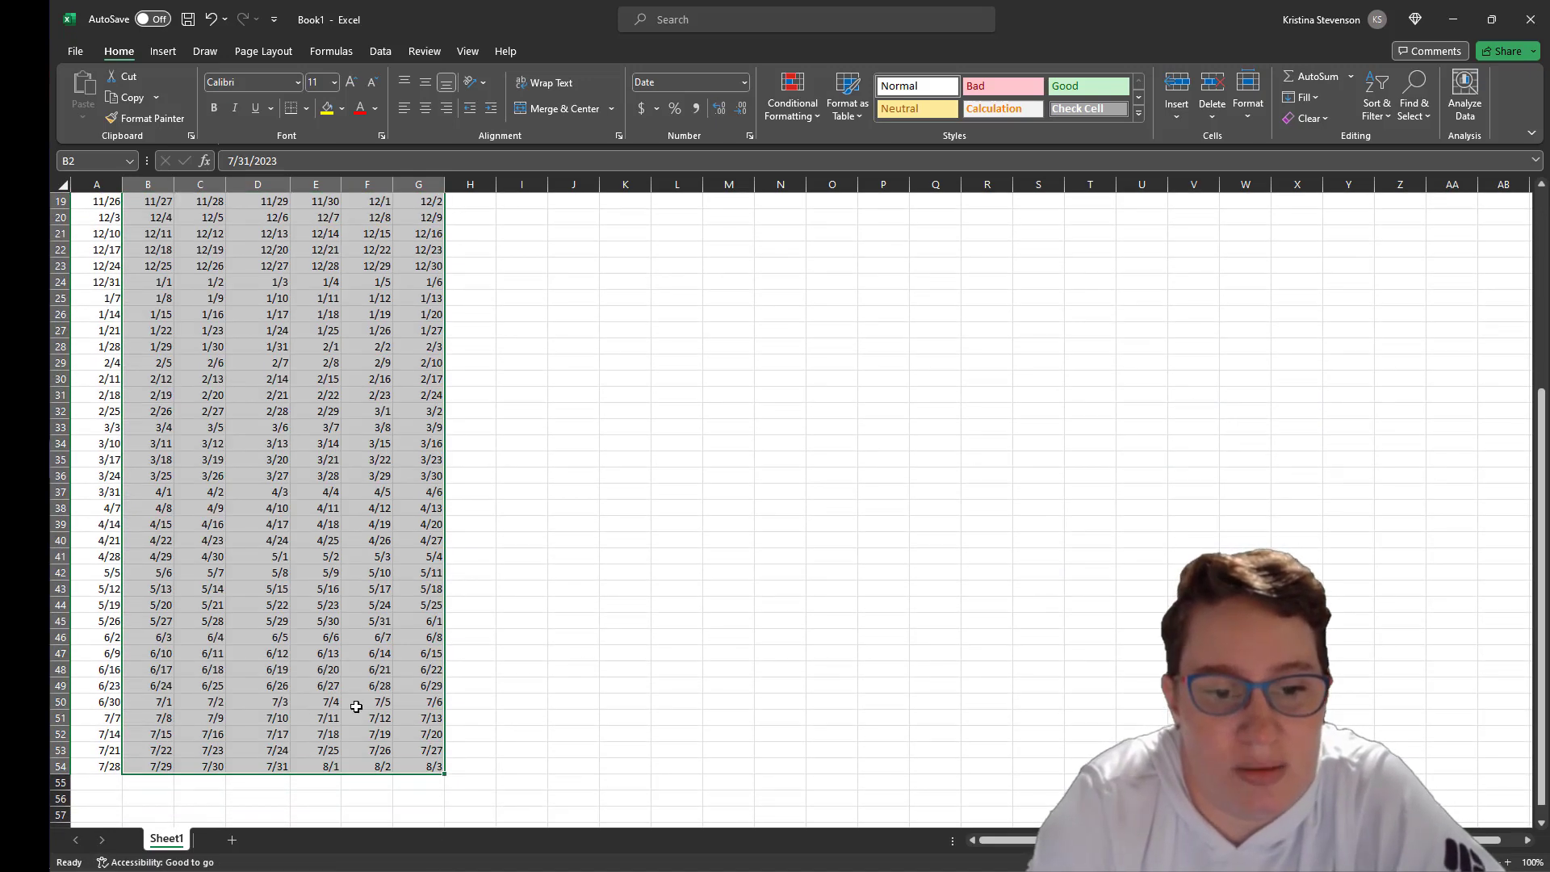
scroll(356, 706, "up", 6)
left_click(248, 429)
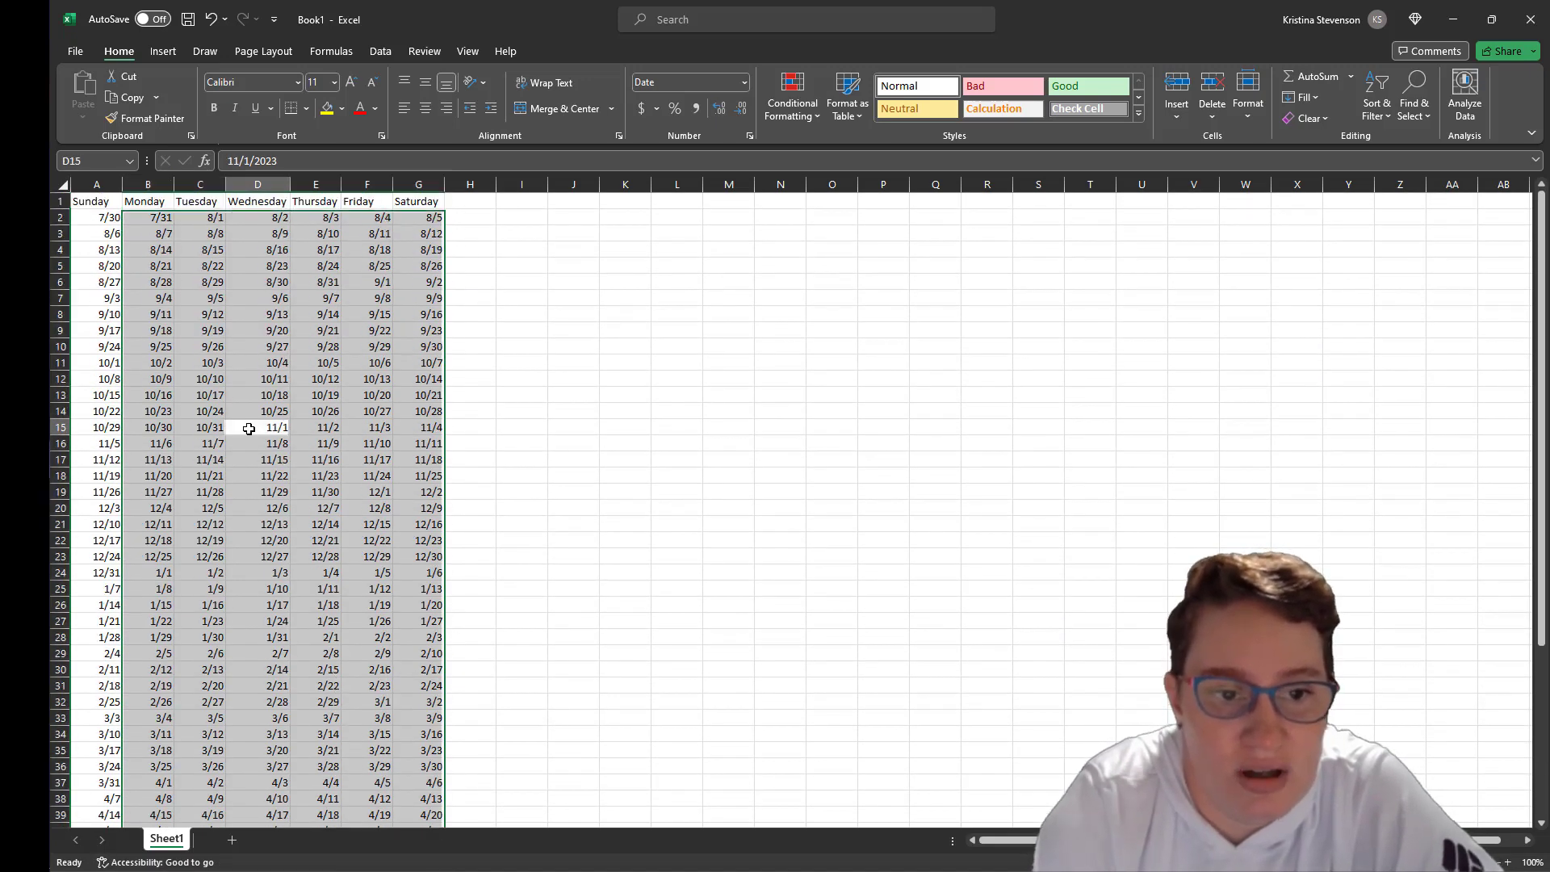
left_click(248, 429)
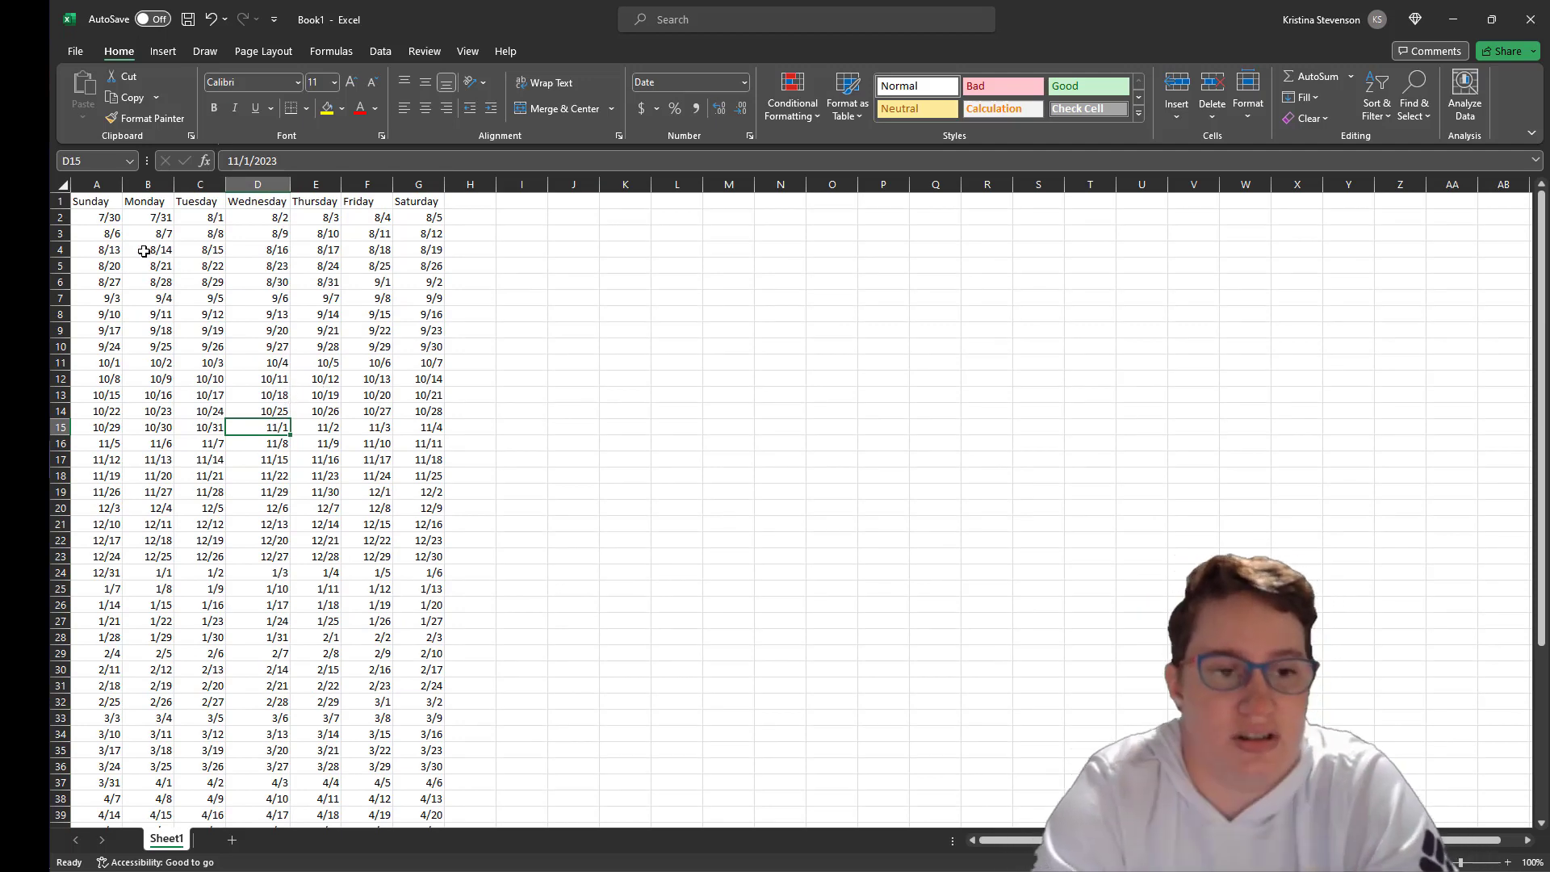
- Copy the whole calendar range A1:G54 and paste it into the blank landscape Document1 in Word
left_click(102, 207)
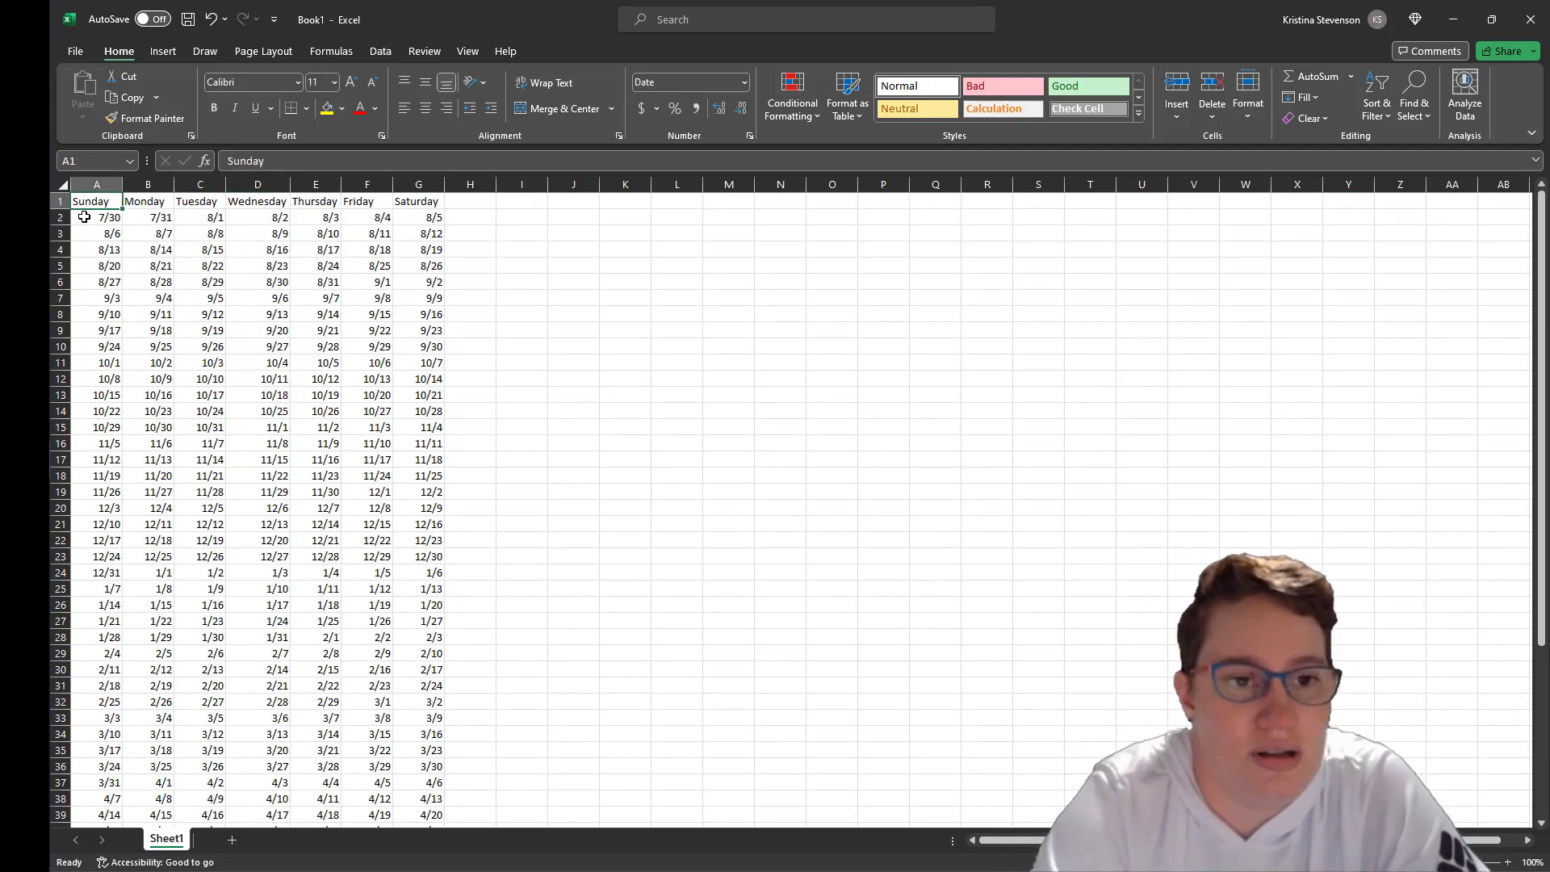
left_click_drag(89, 204, 434, 800)
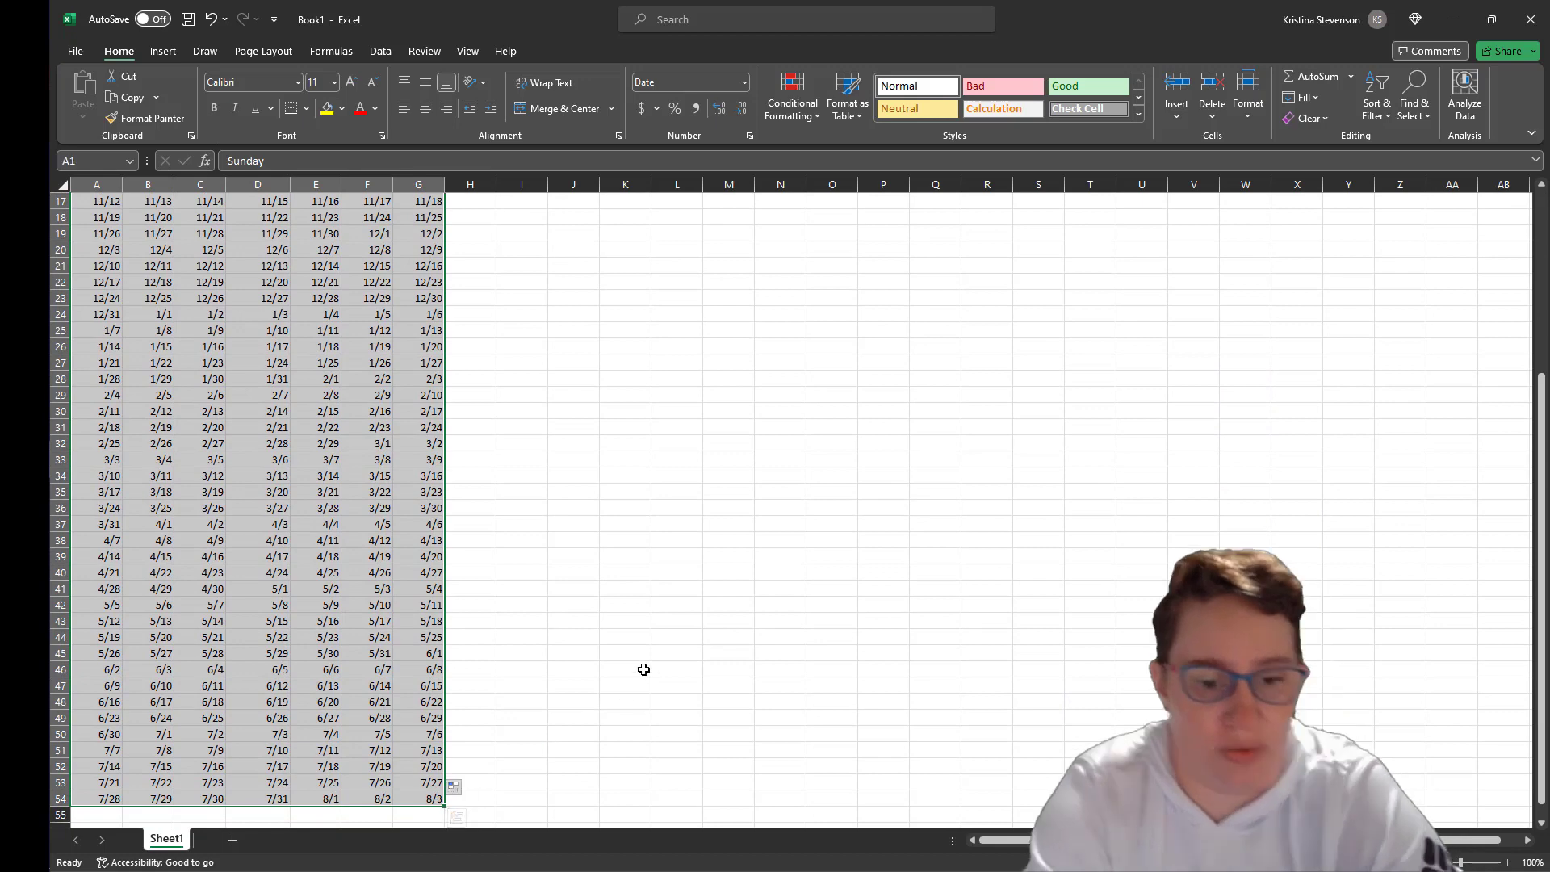
key("ctrl+c")
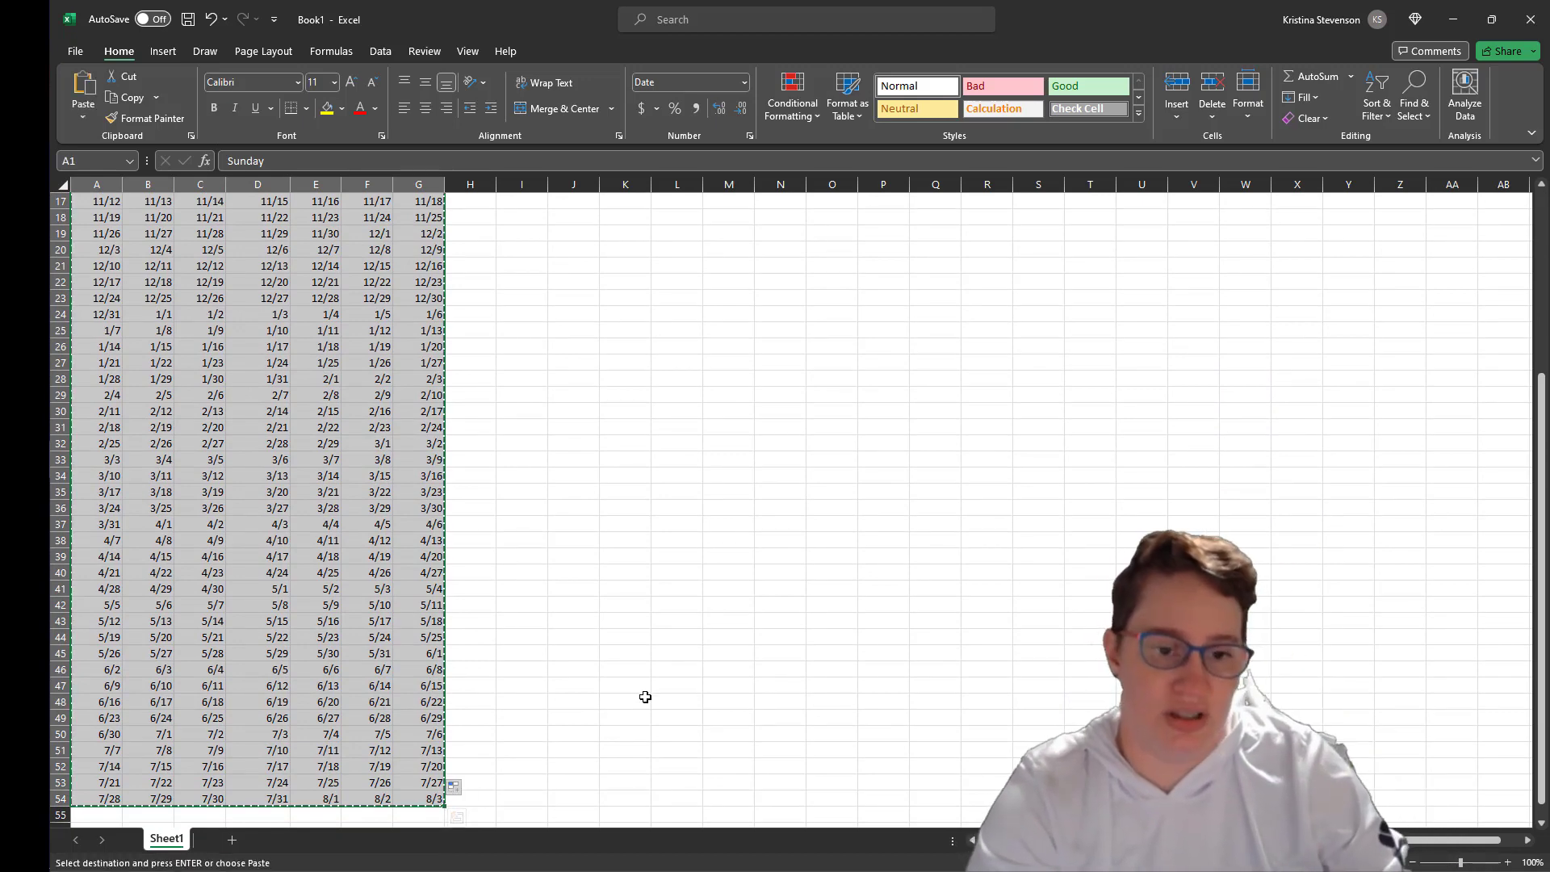
left_click(24, 496)
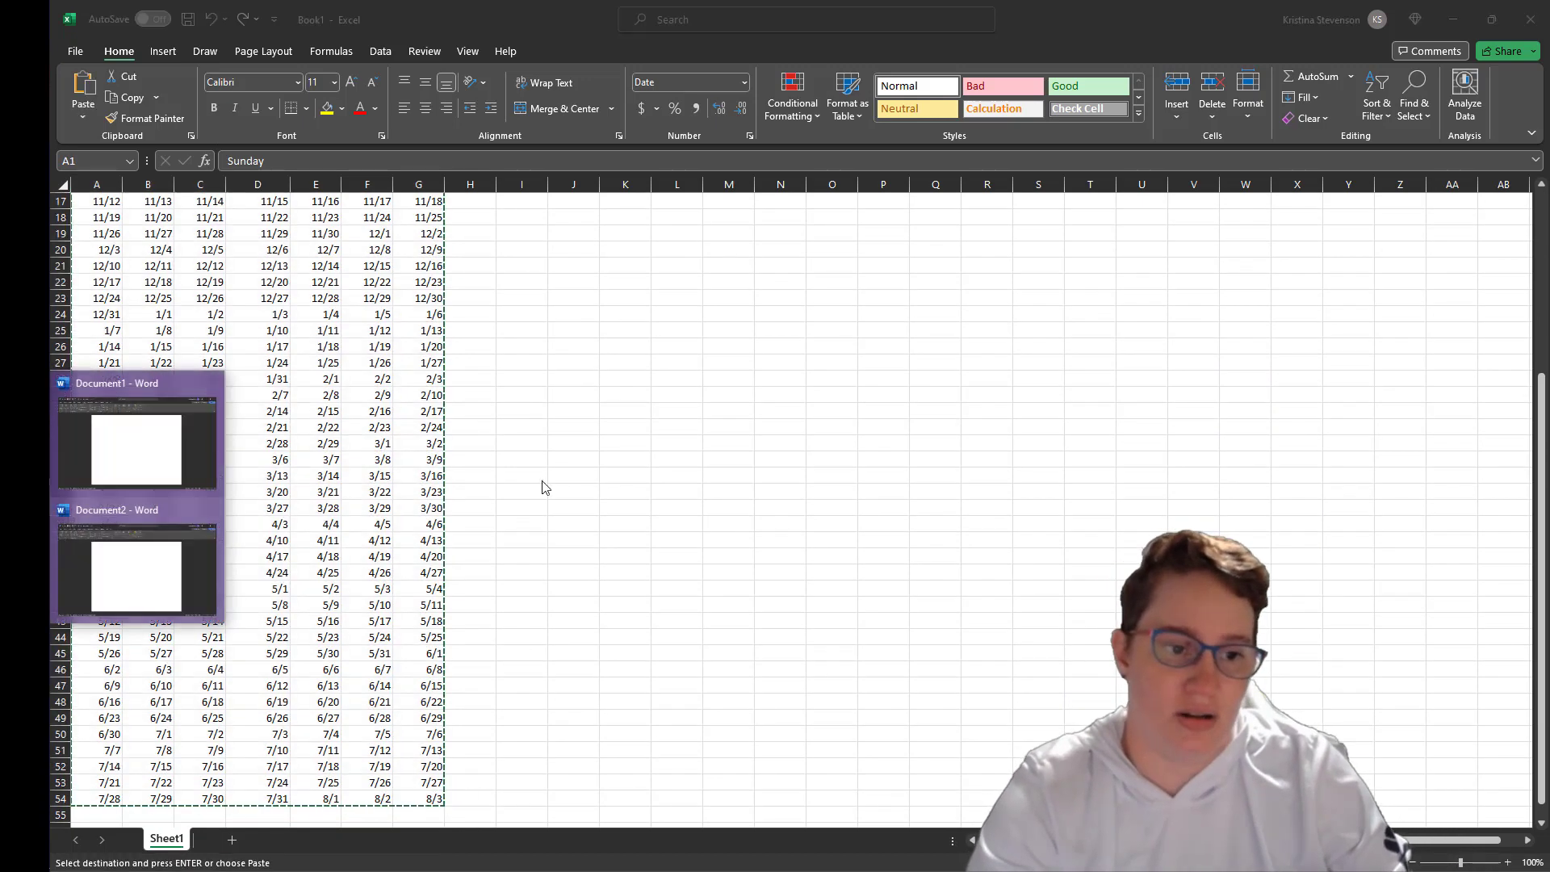
left_click(150, 488)
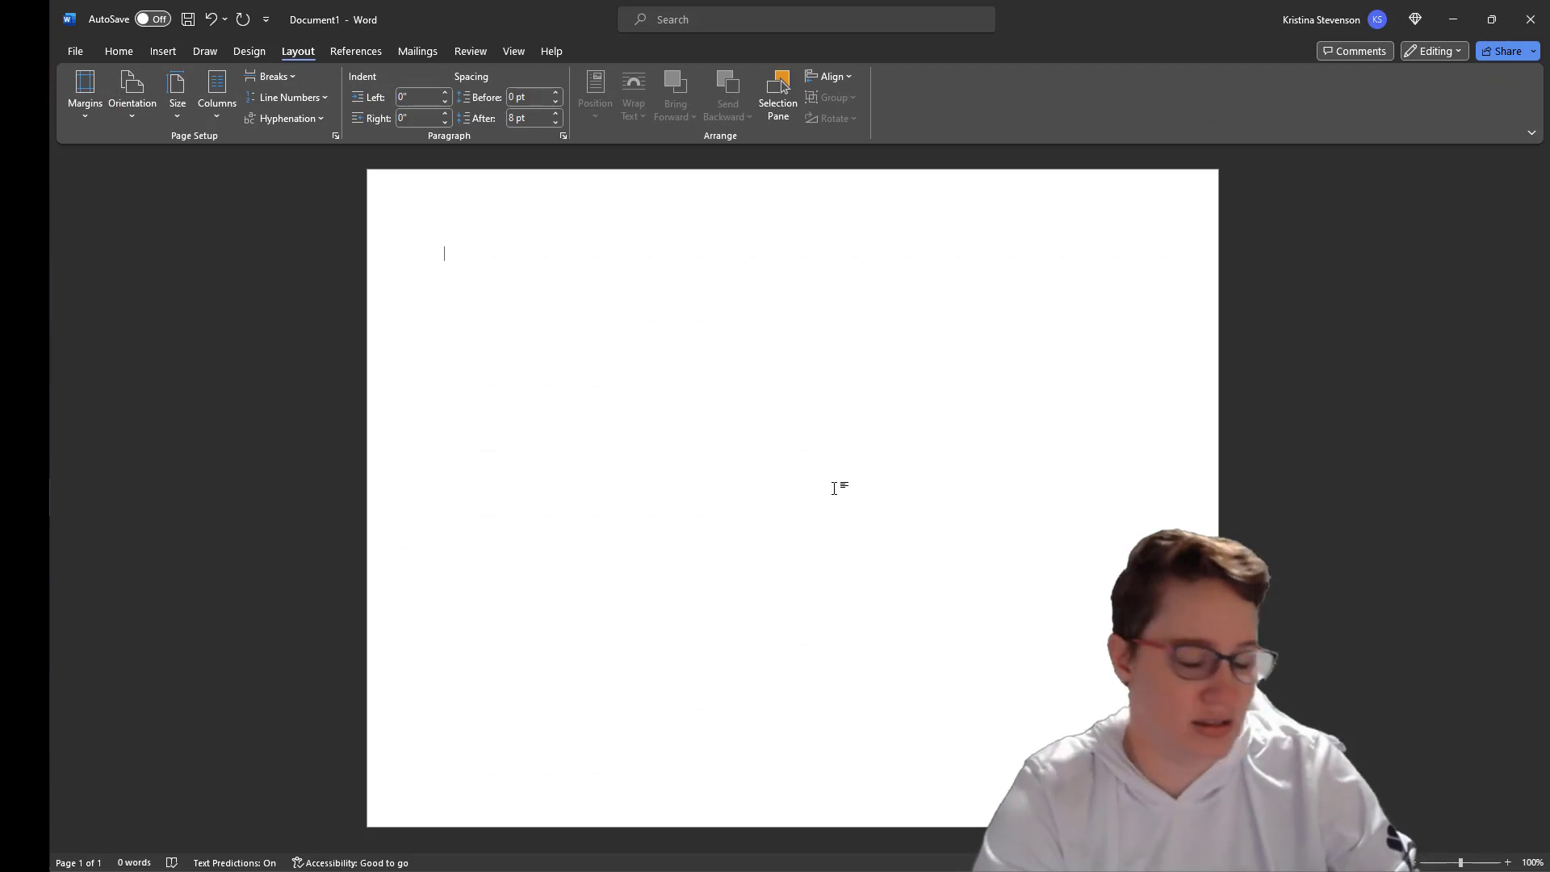
key("ctrl+v")
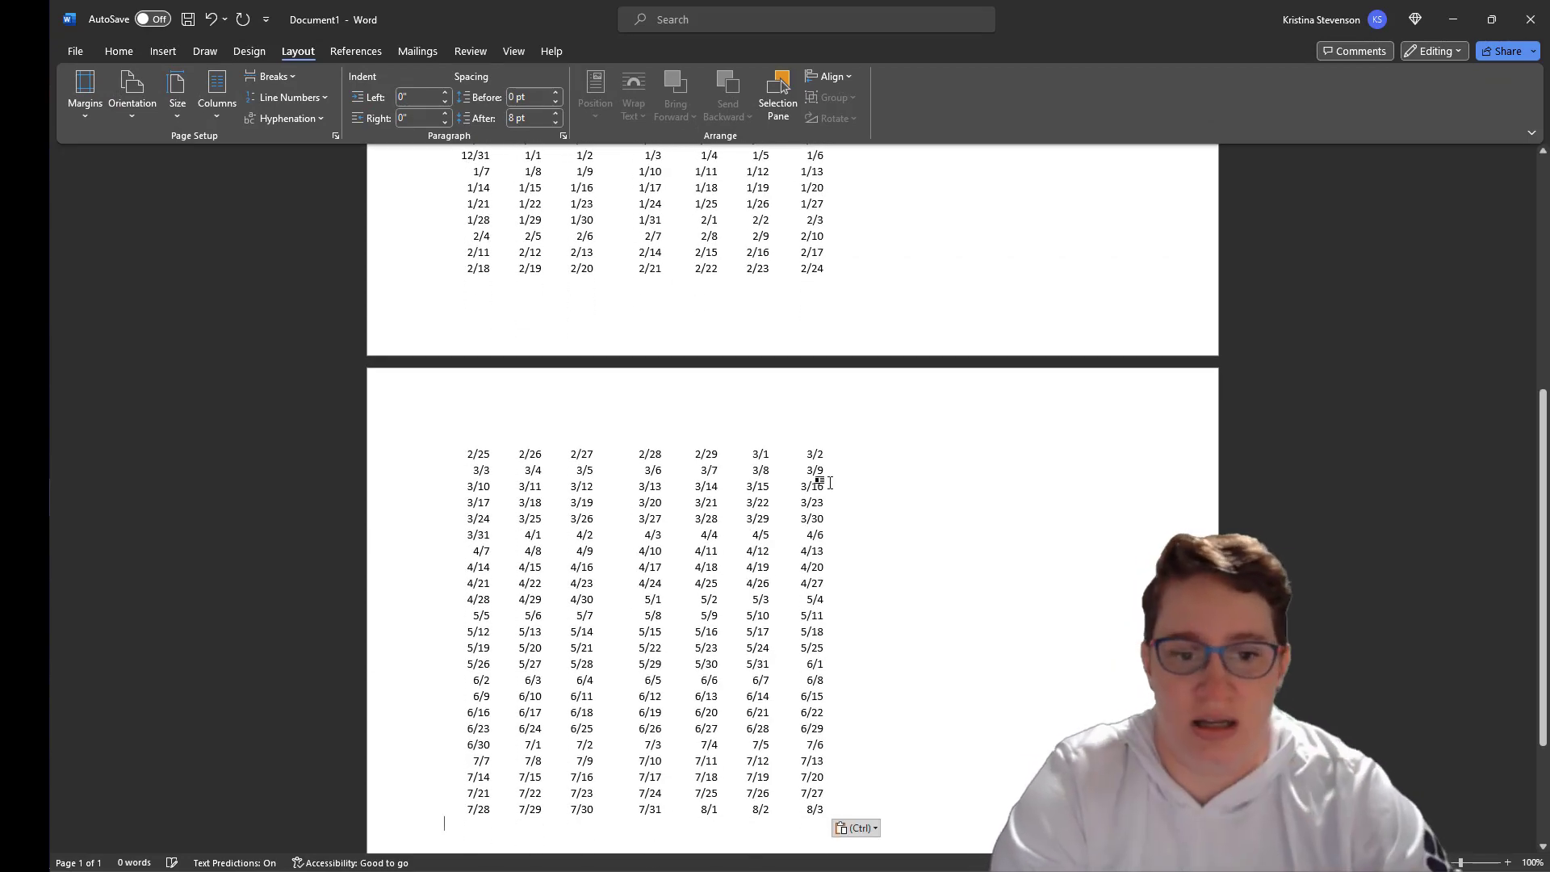
- Apply the plain grid table style with borders around every cell to the whole pasted calendar table
left_click(662, 534)
scroll(730, 483, "up", 10)
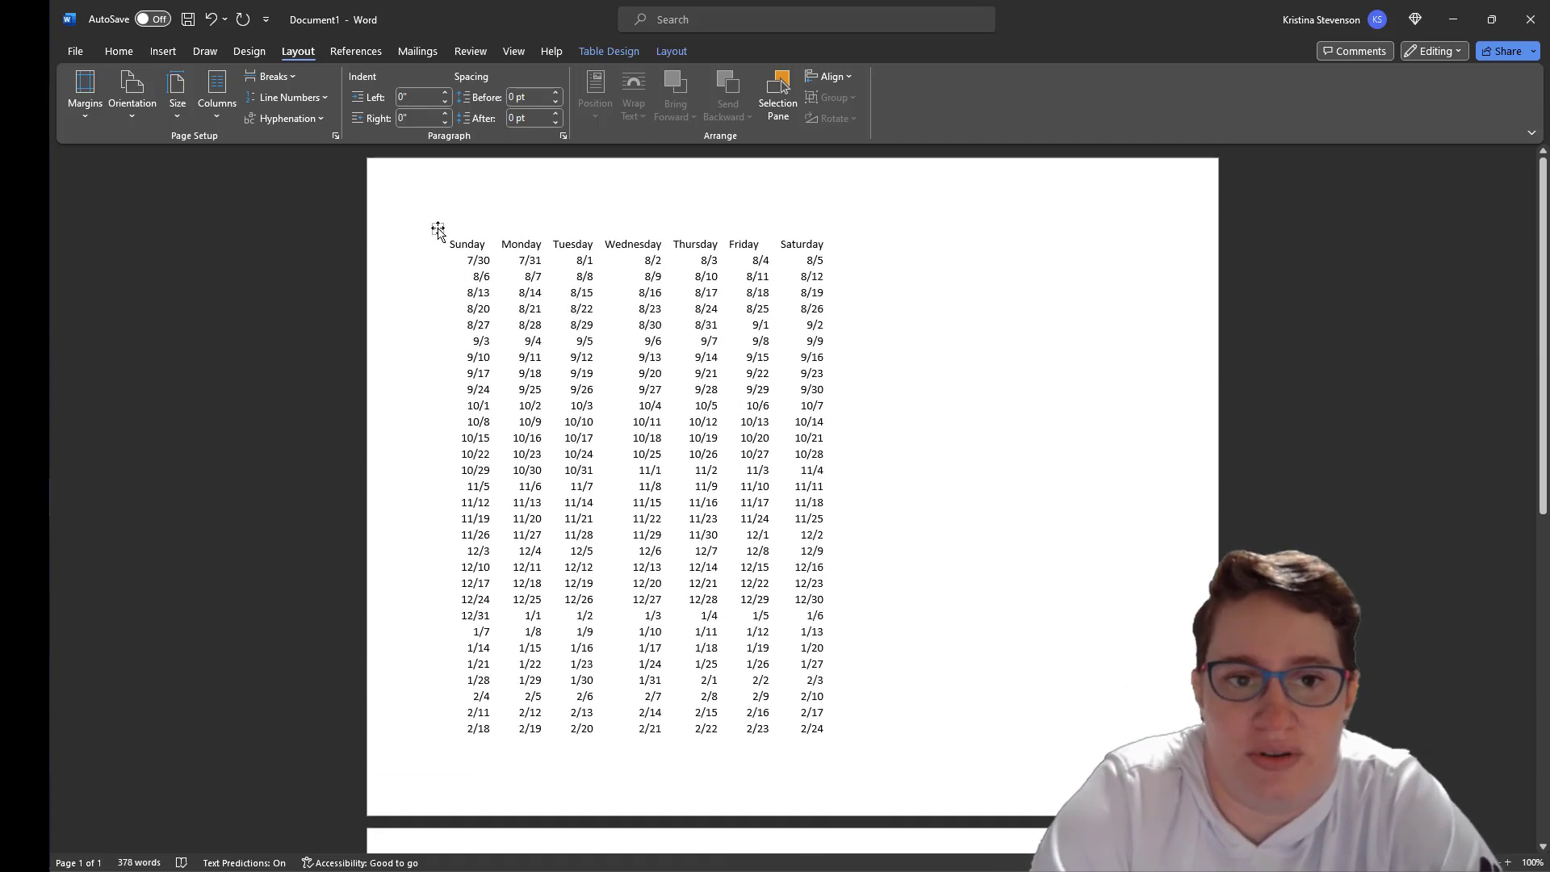
left_click(437, 228)
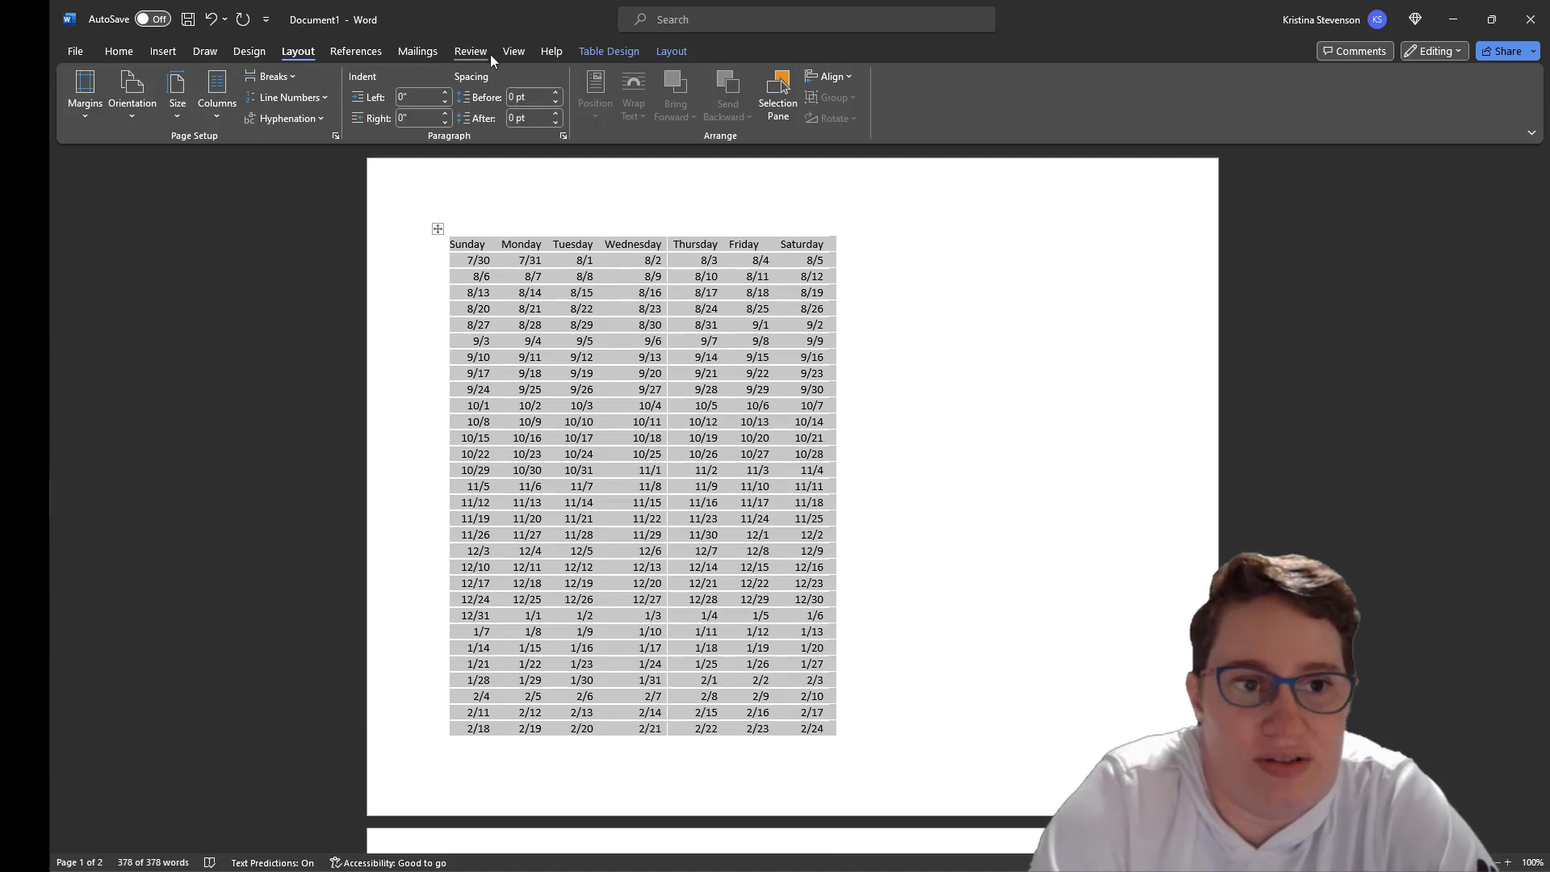
left_click(608, 51)
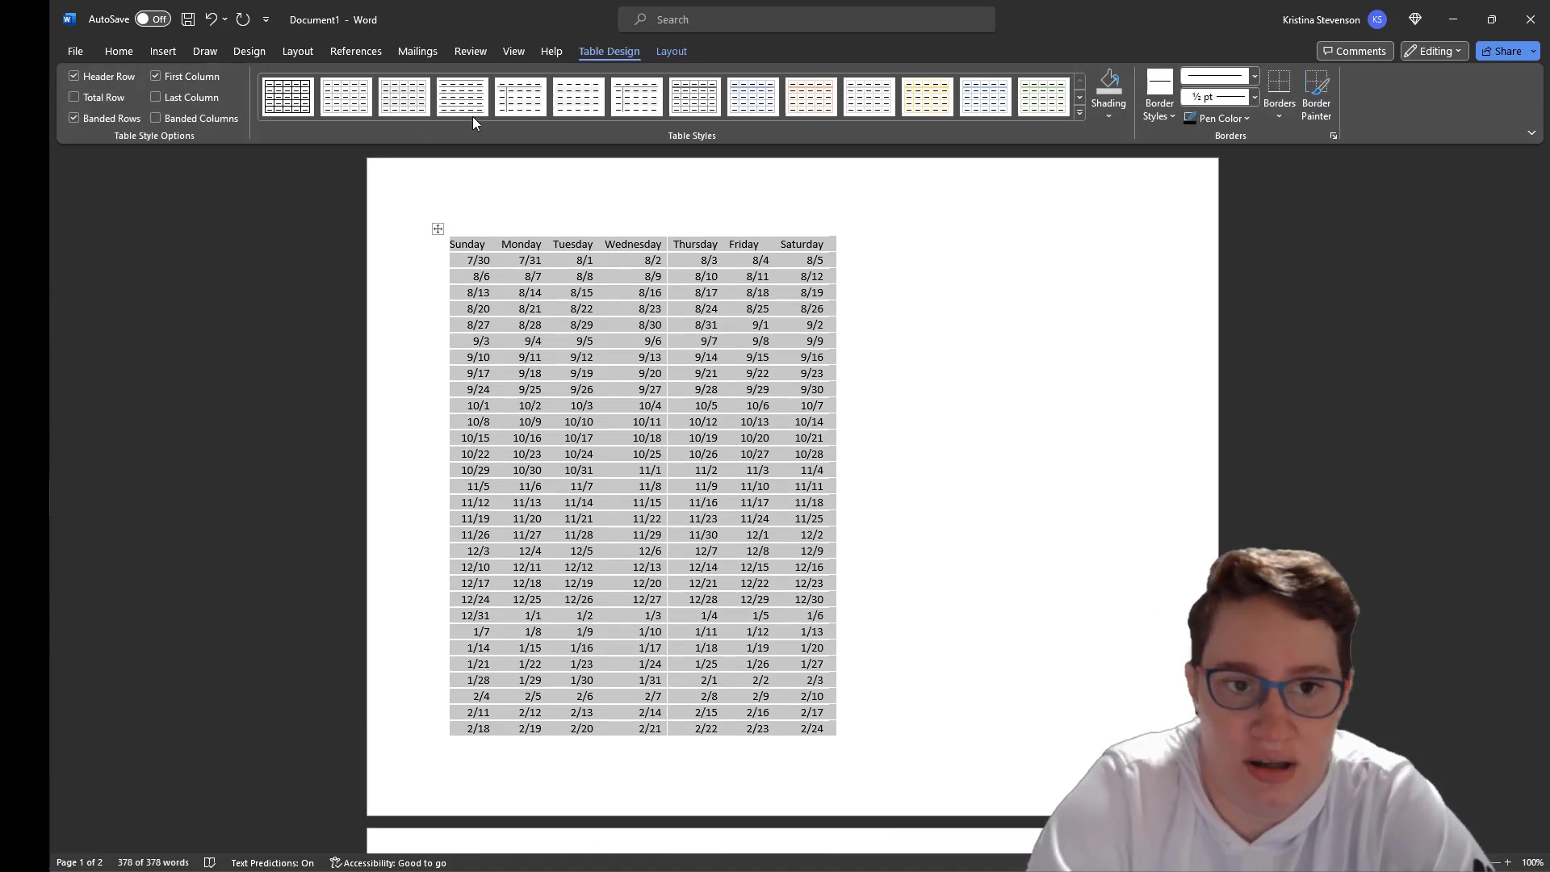
left_click(286, 99)
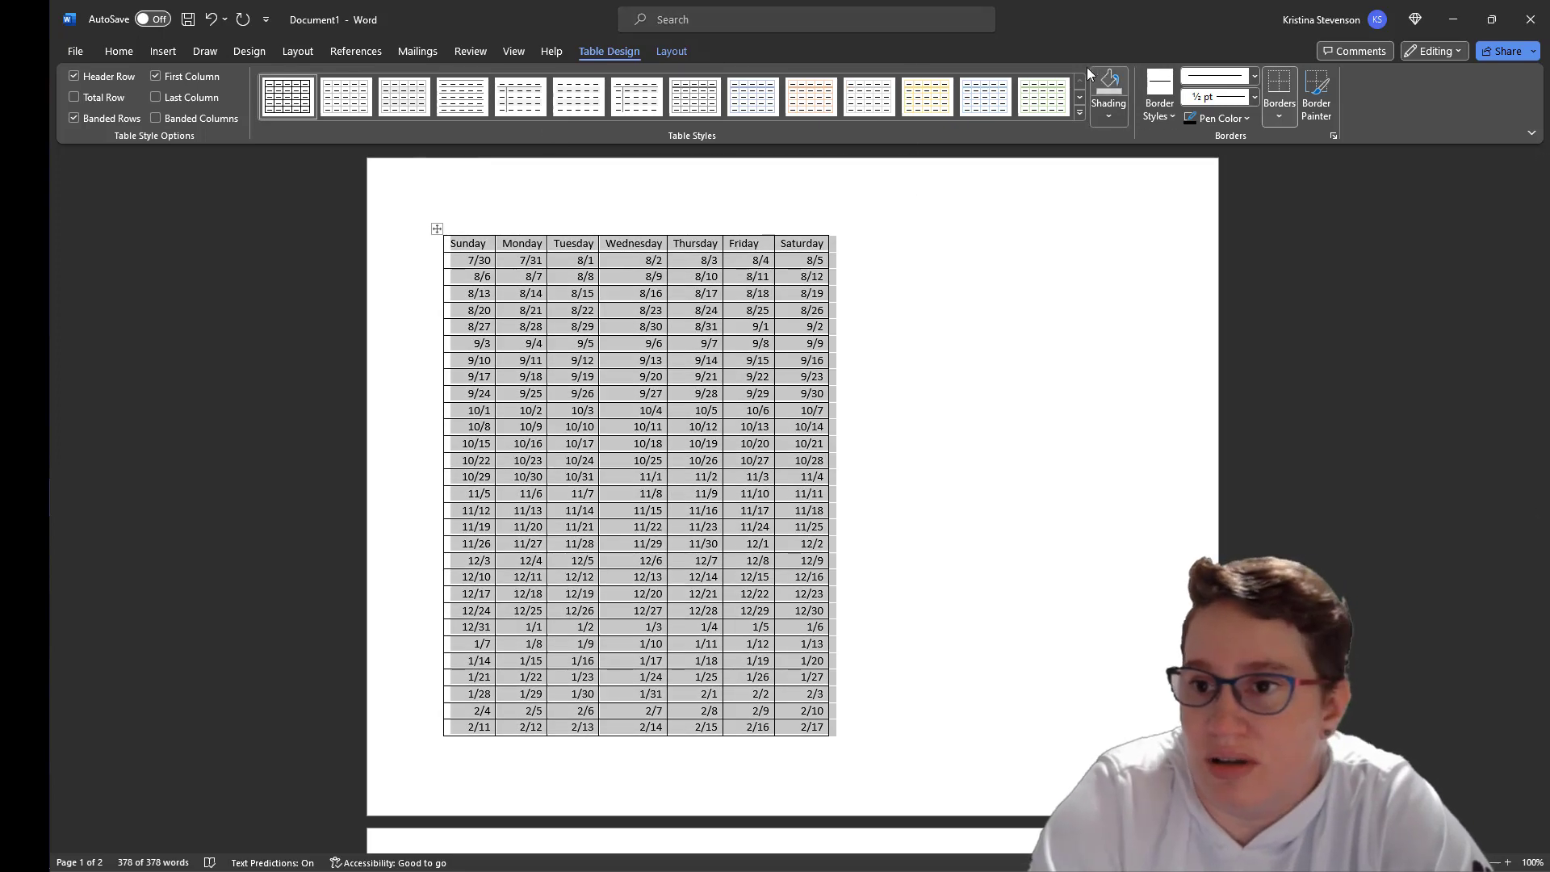
- Try to set the column width of the whole calendar table to .5 inches
left_click(667, 51)
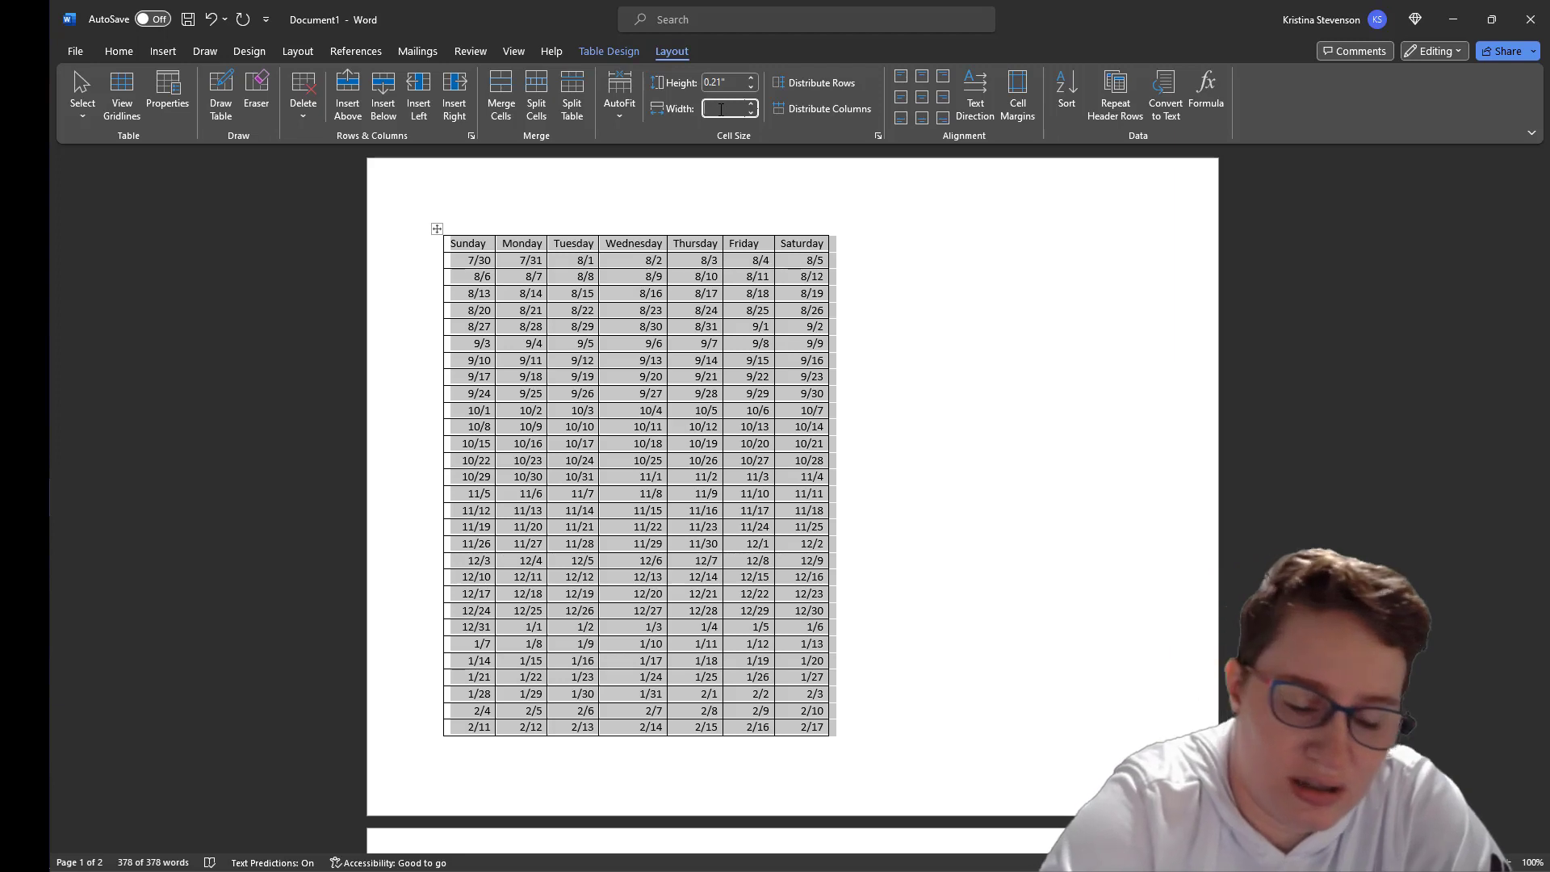
type(".")
key("BackSpace")
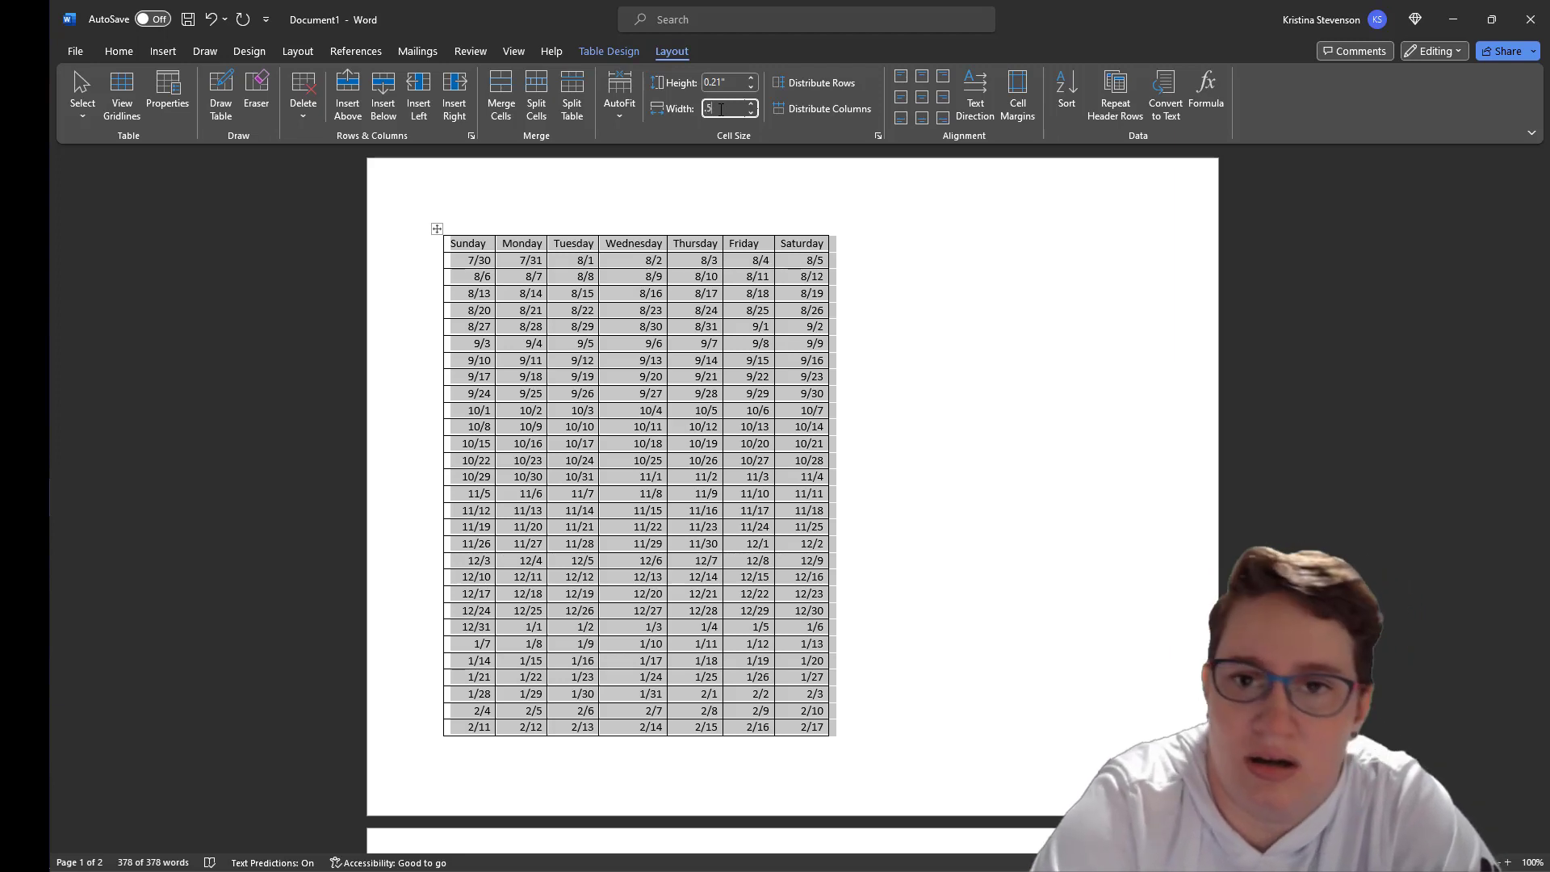
key("Return")
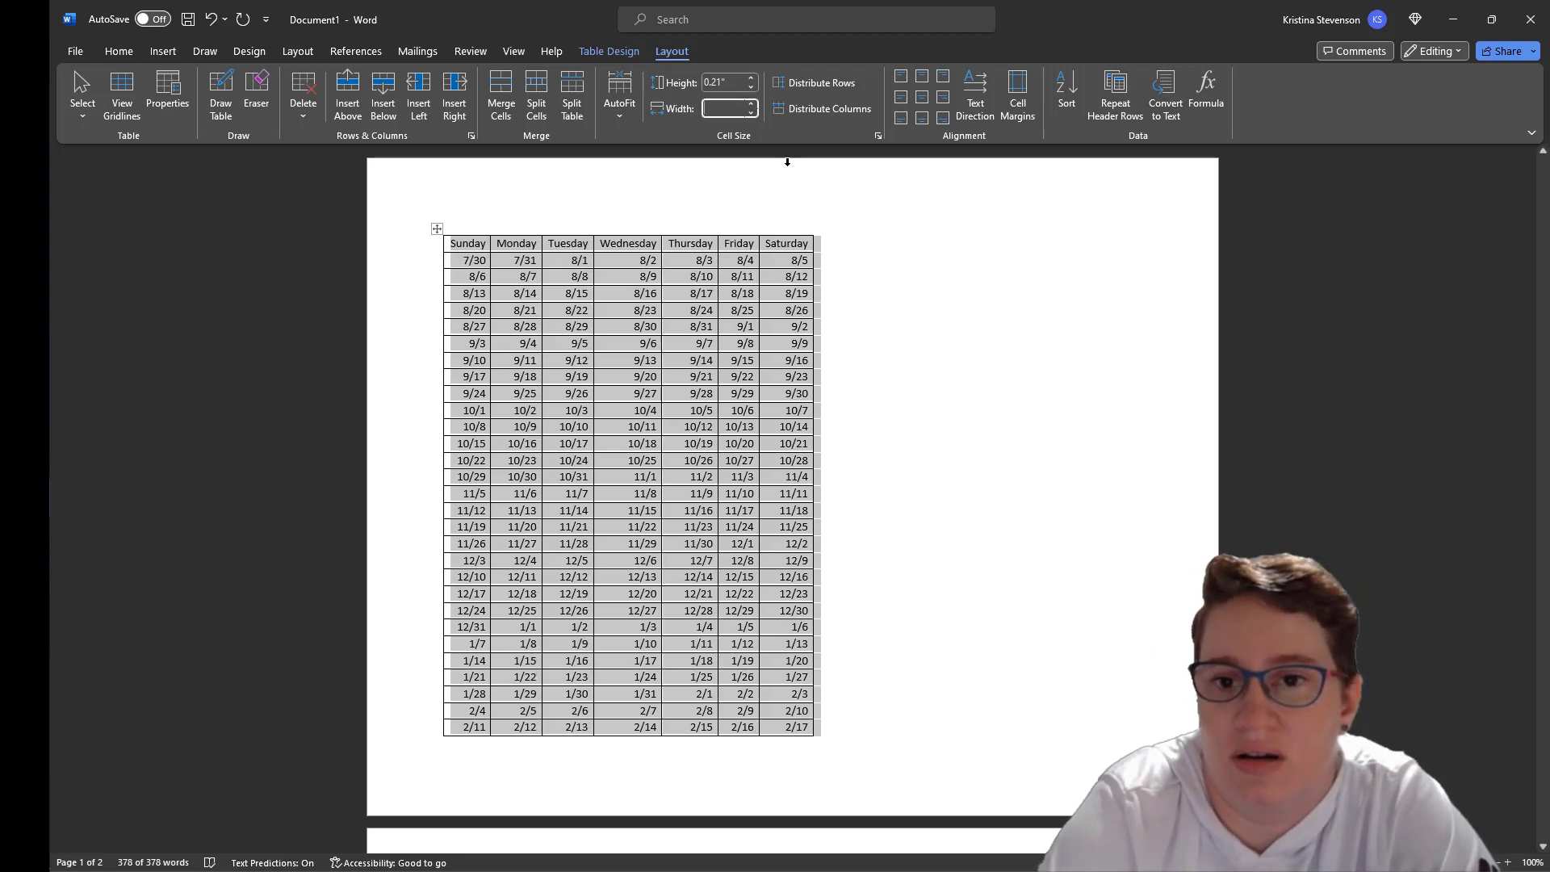
- Distribute the table's columns evenly and widen the table to the page margin, giving columns about 1.25 inches wide
left_click(835, 115)
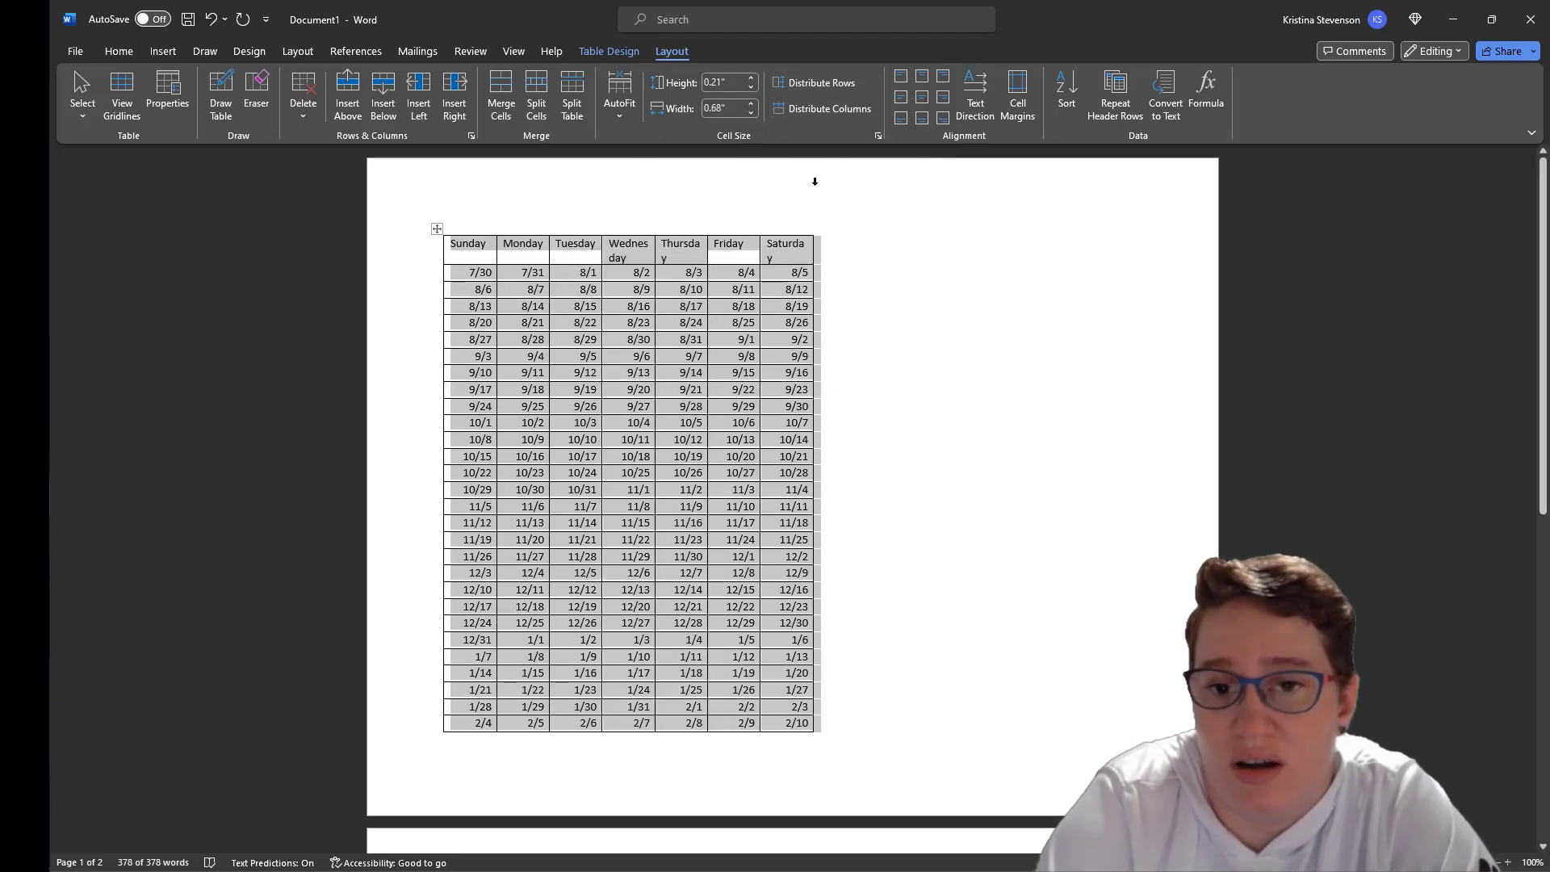
scroll(913, 363, "down", 5)
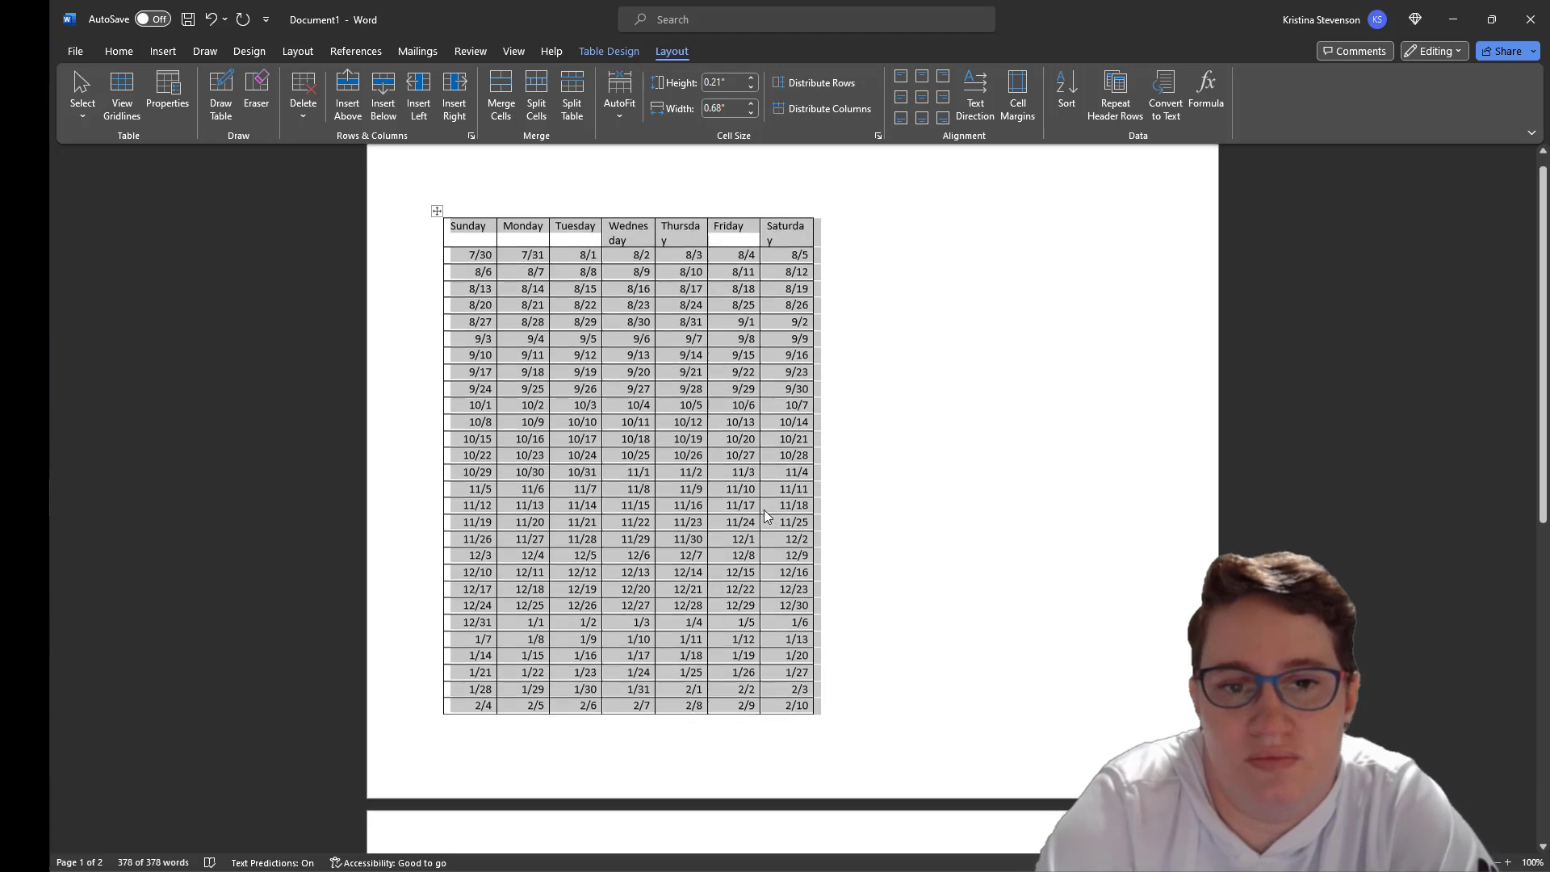
scroll(777, 463, "down", 6)
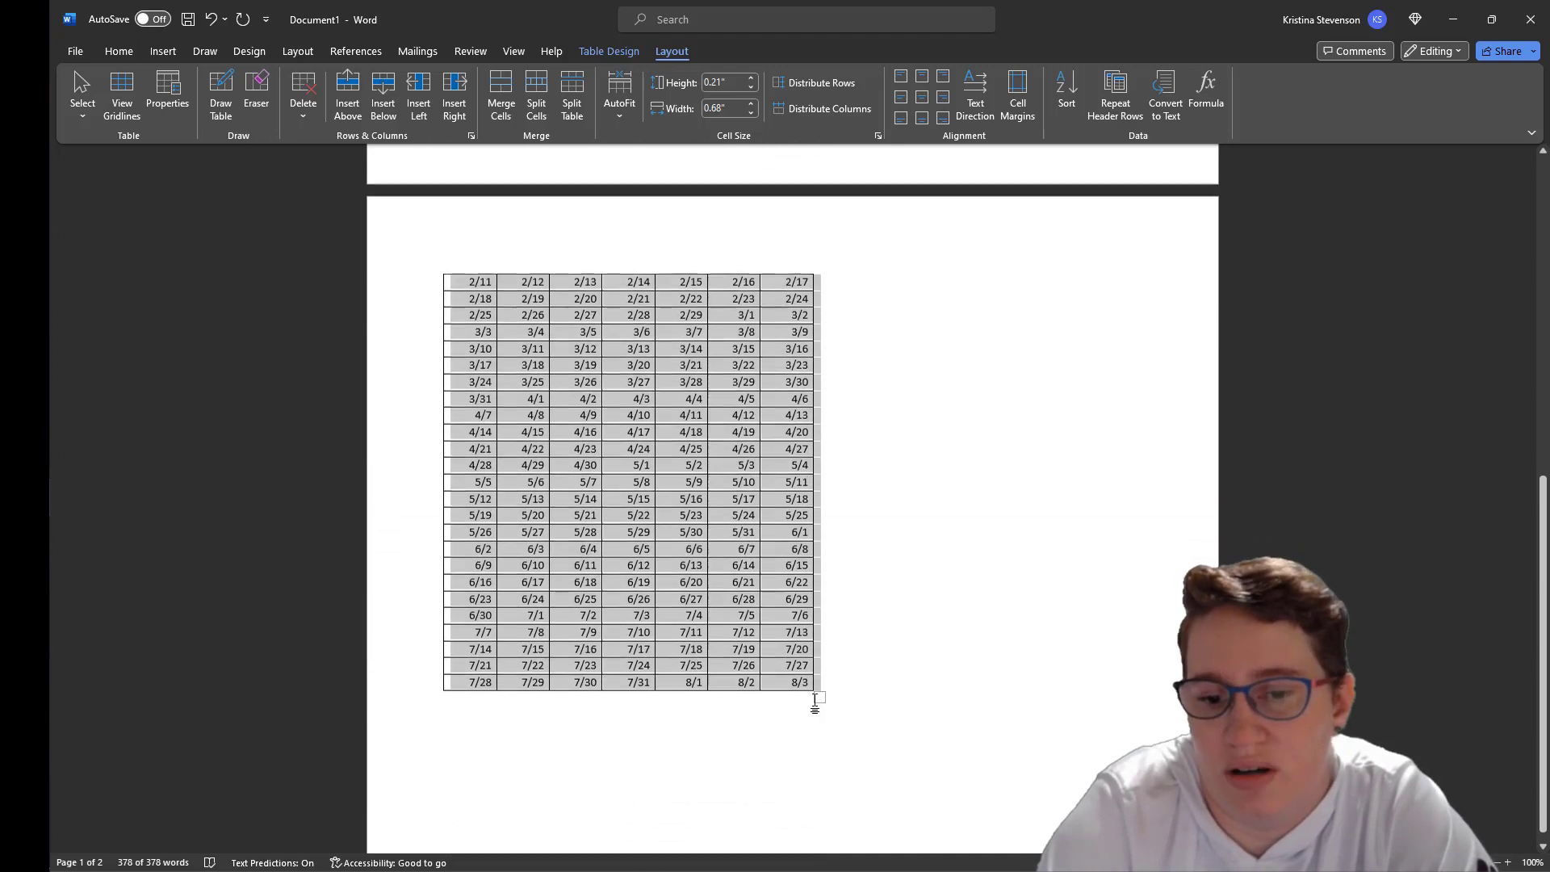
left_click_drag(839, 695, 1125, 695)
scroll(1068, 344, "up", 11)
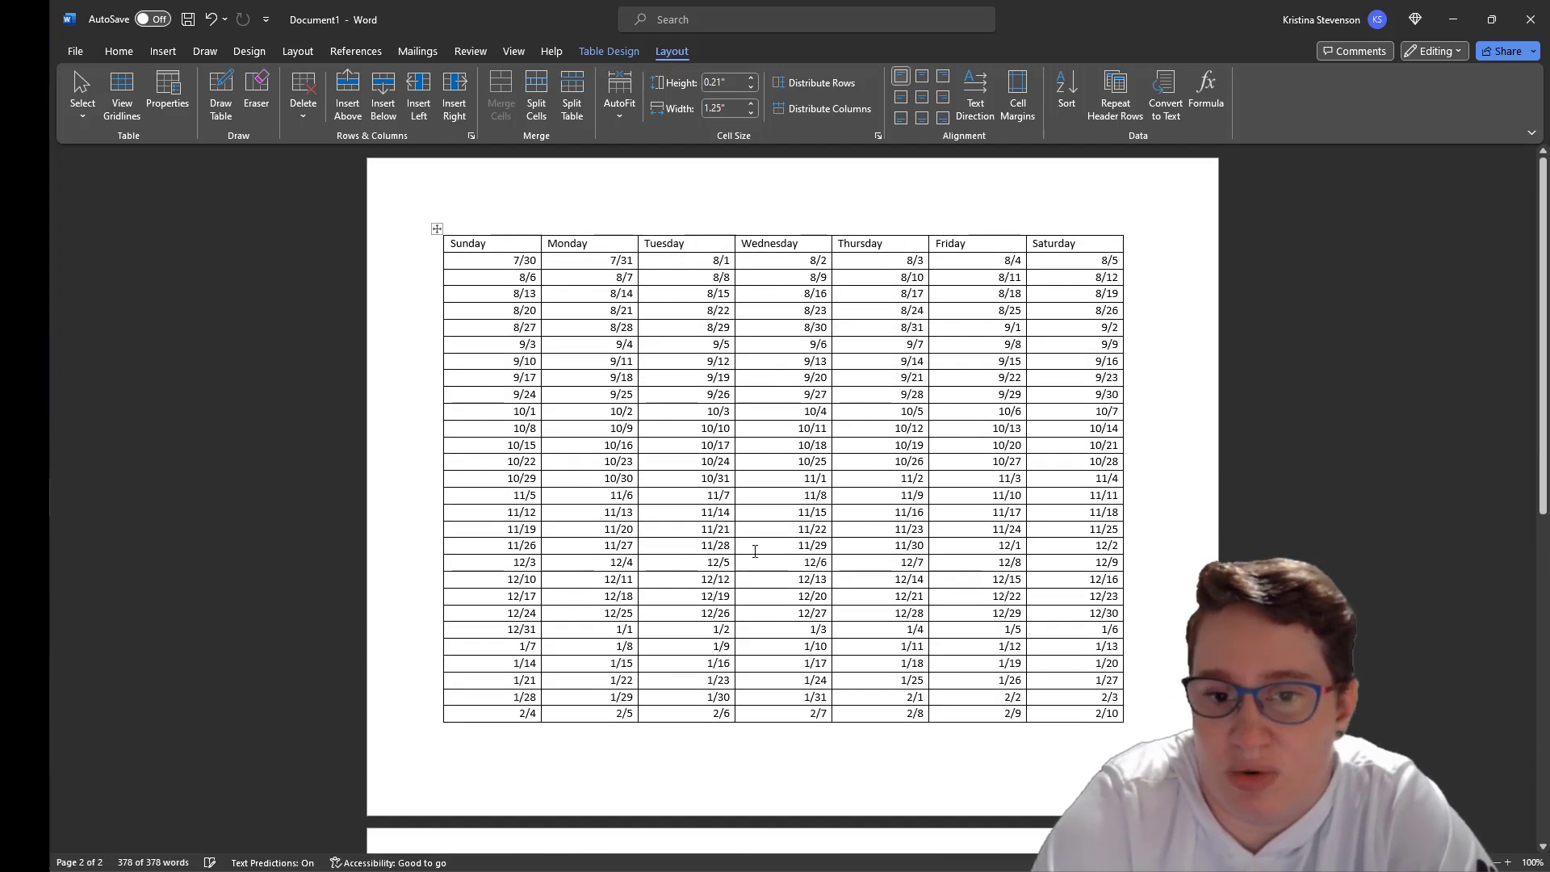
scroll(755, 552, "down", 3)
scroll(777, 512, "up", 3)
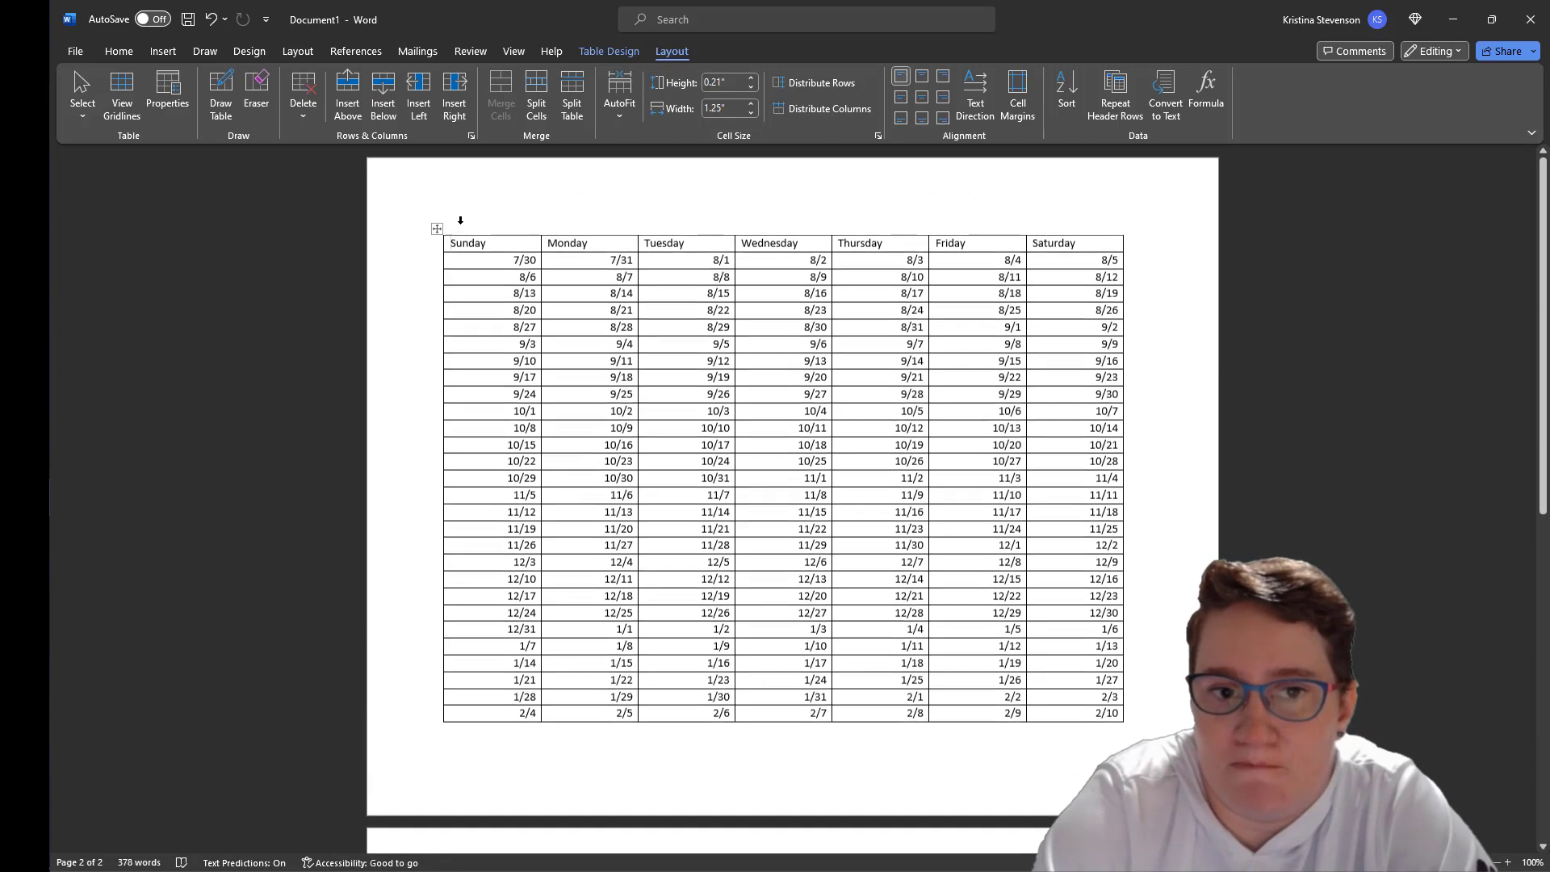
- Set the row height of the whole calendar table to 1 inch
left_click(437, 229)
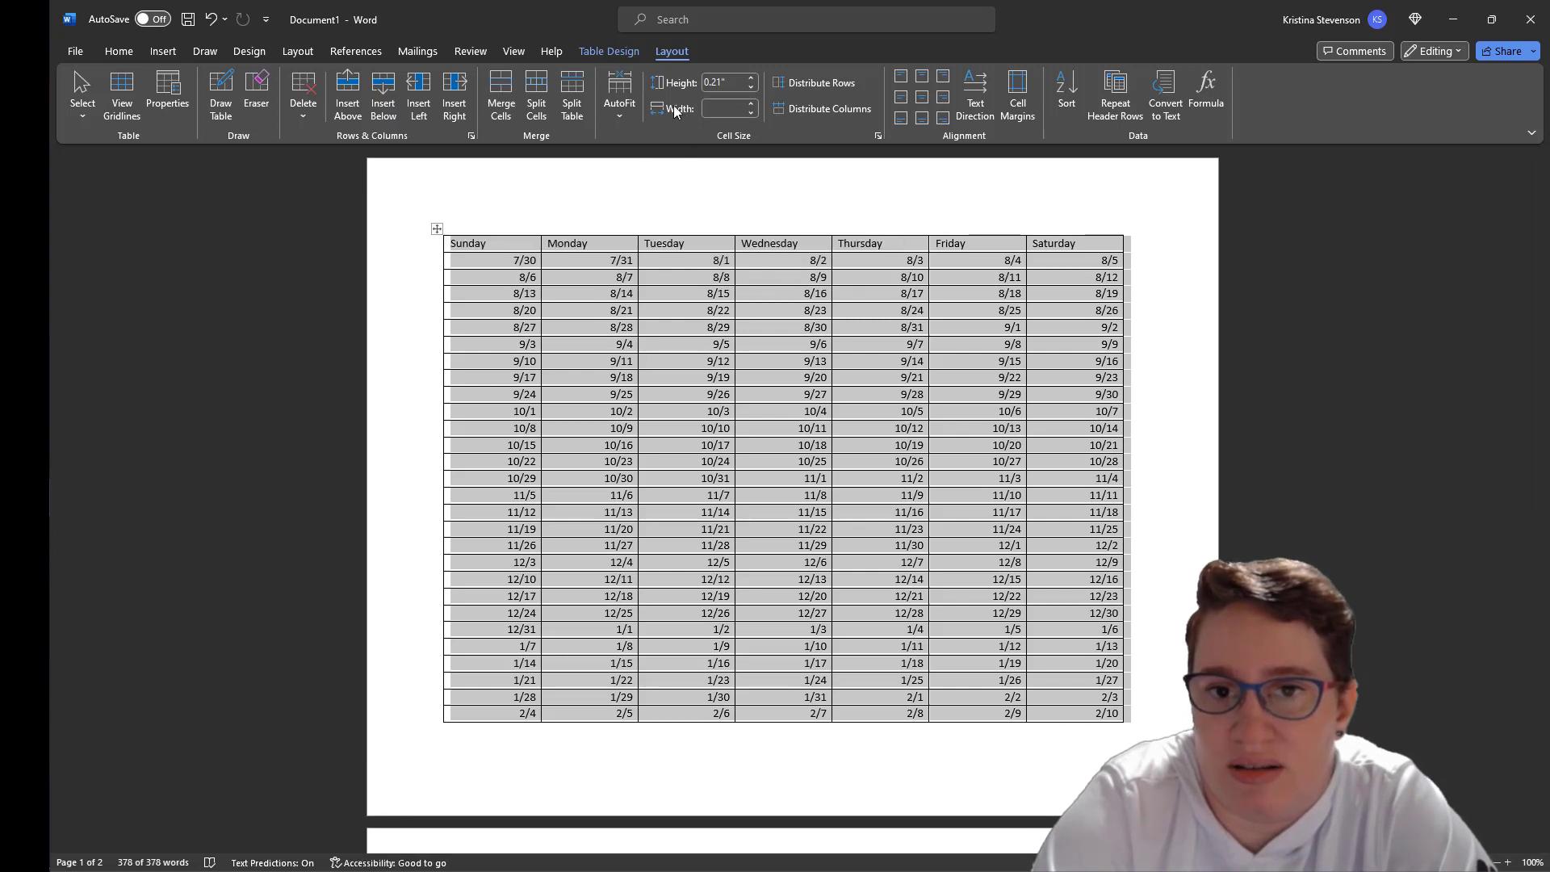
left_click(752, 79)
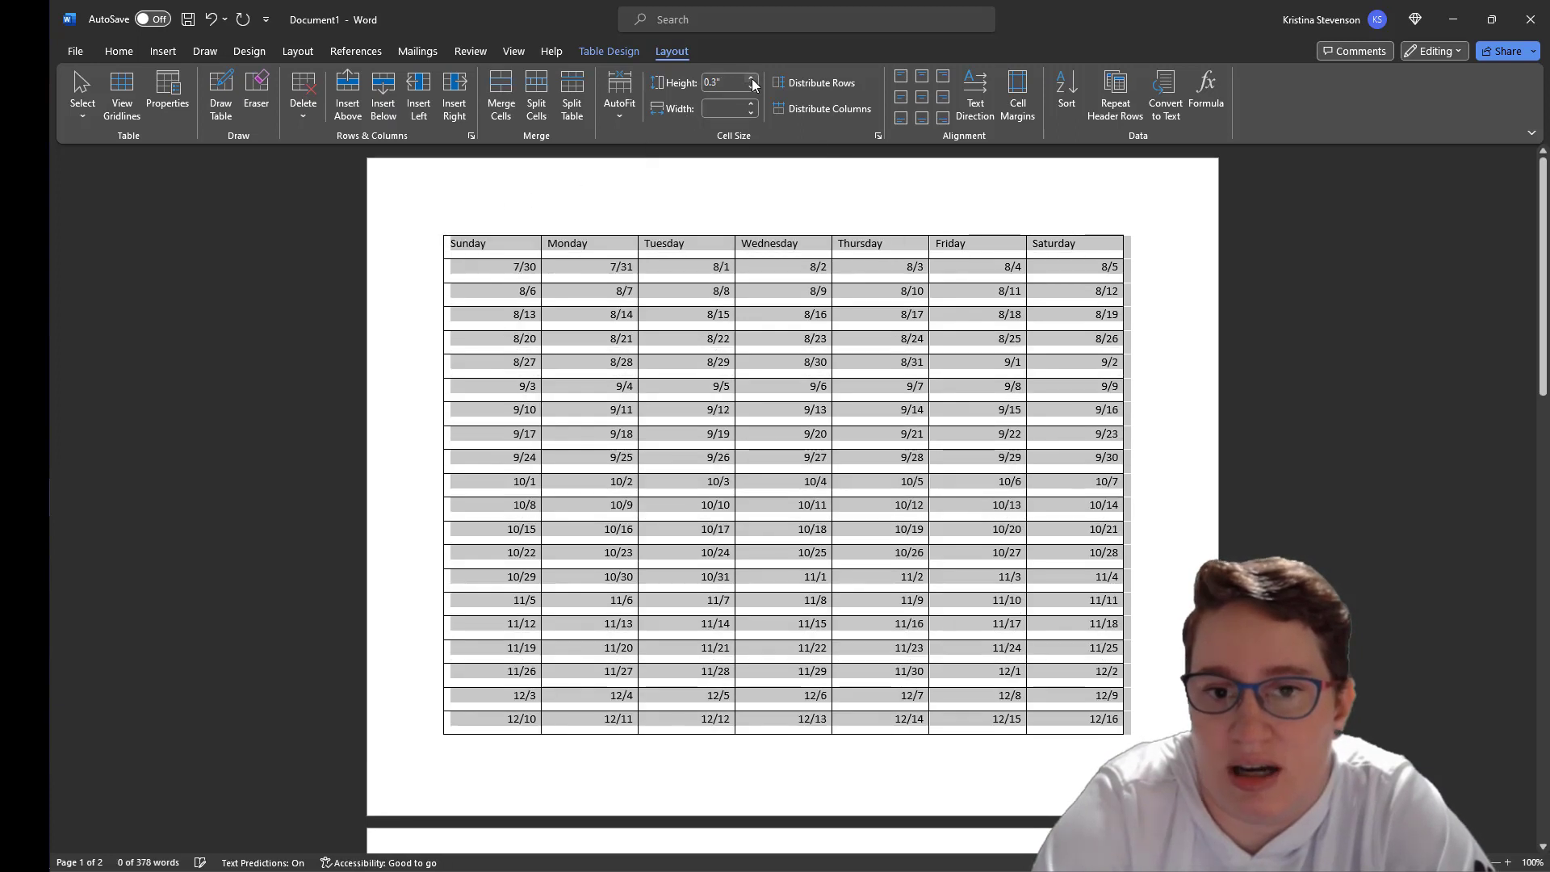
left_click(752, 80)
left_click(752, 80)
left_click(751, 80)
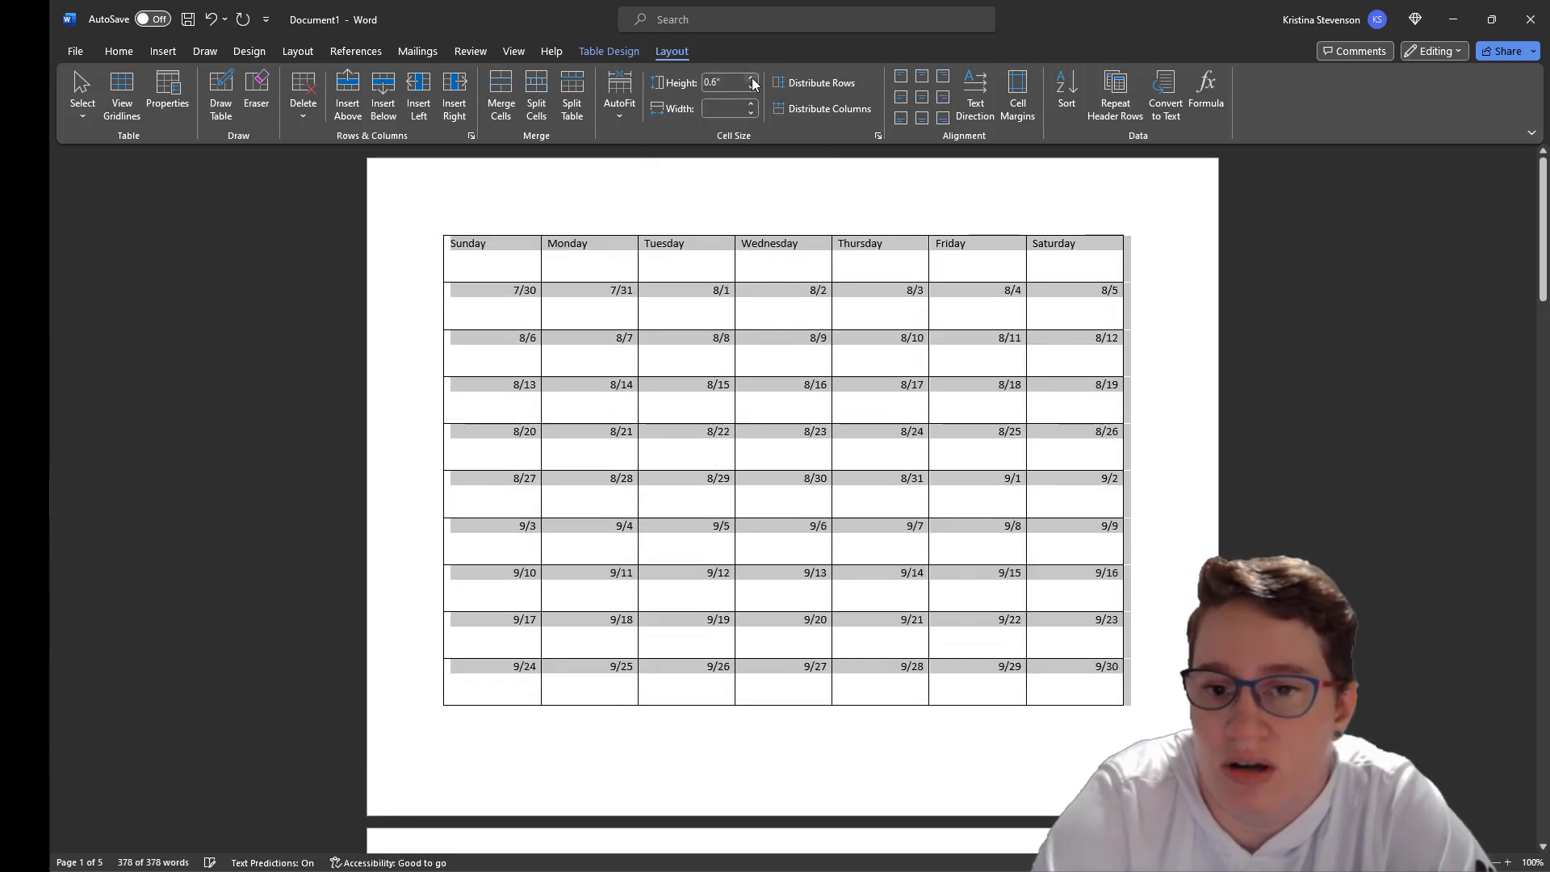
left_click(751, 80)
left_click(752, 79)
left_click(751, 80)
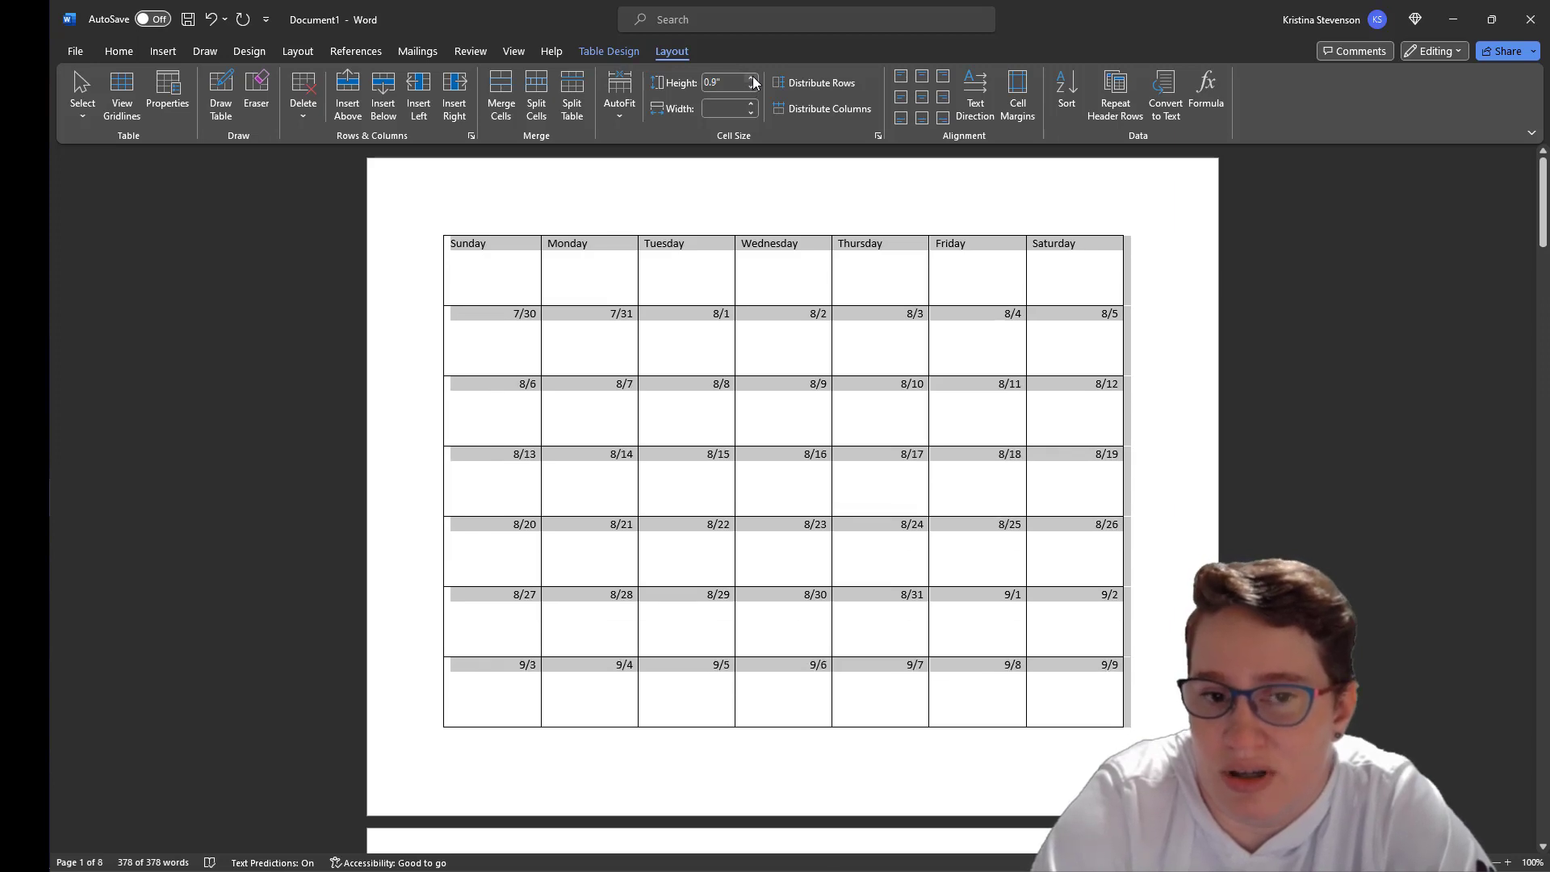
left_click(754, 81)
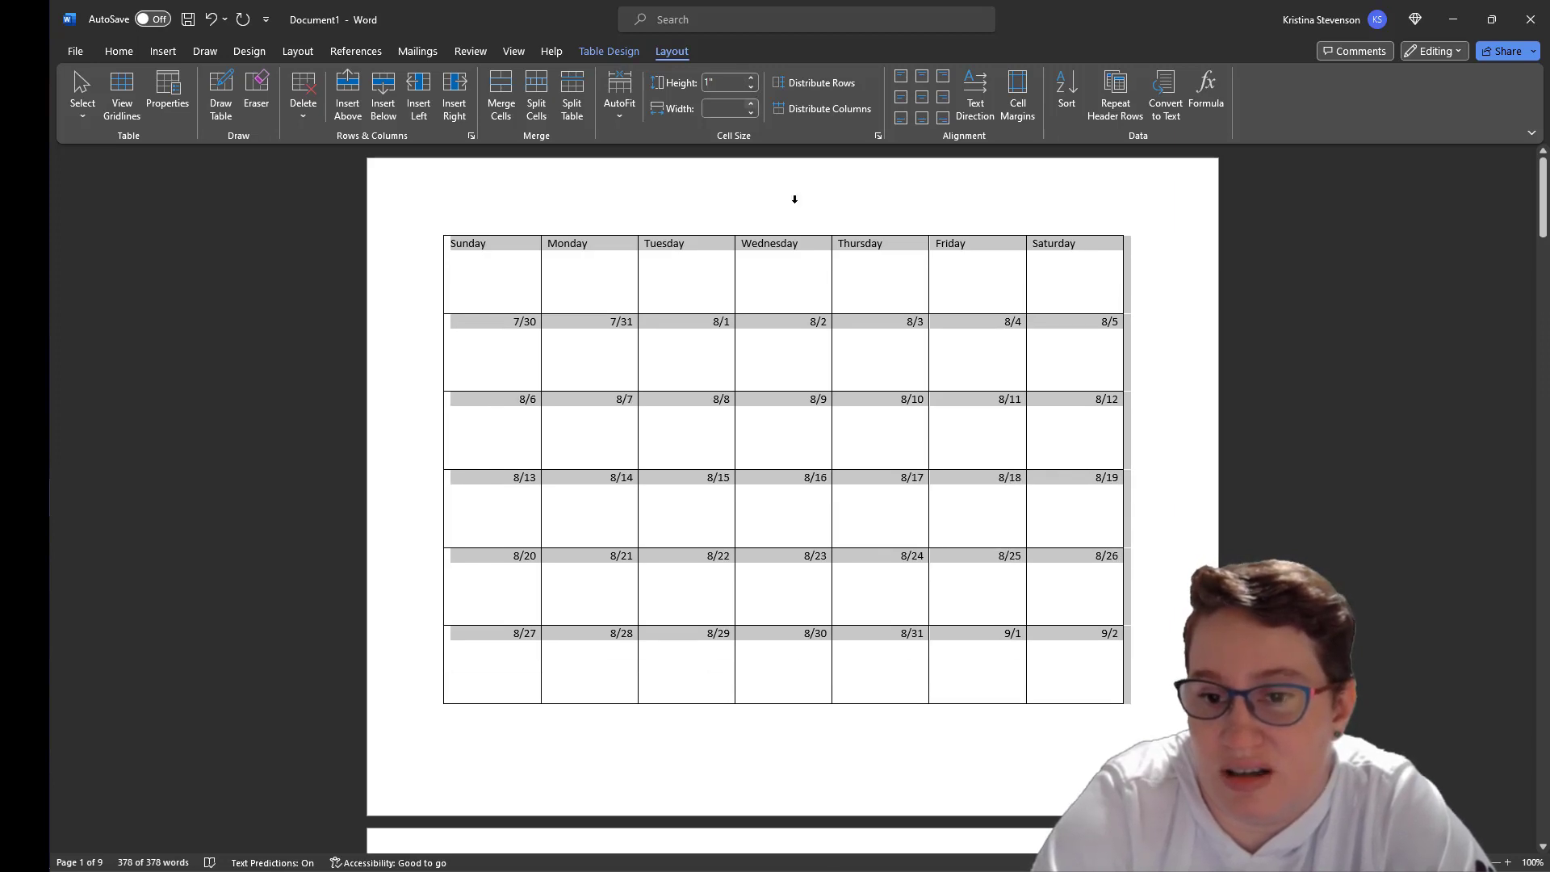
- Shrink the weekday header row until it is only slightly taller than its text
left_click(904, 356)
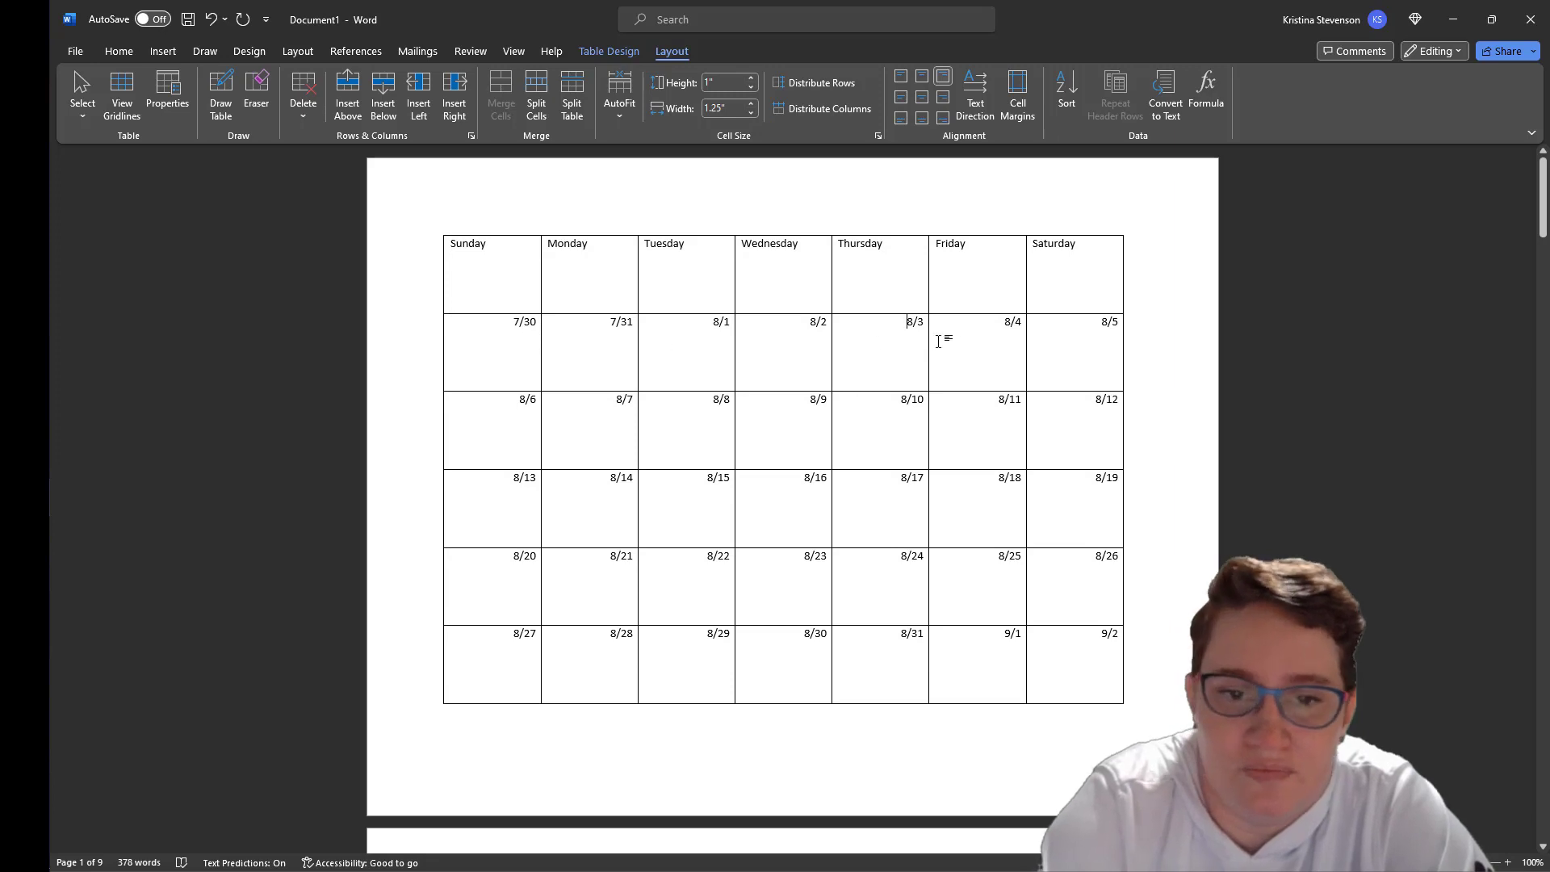
left_click_drag(491, 314, 491, 259)
left_click(505, 308)
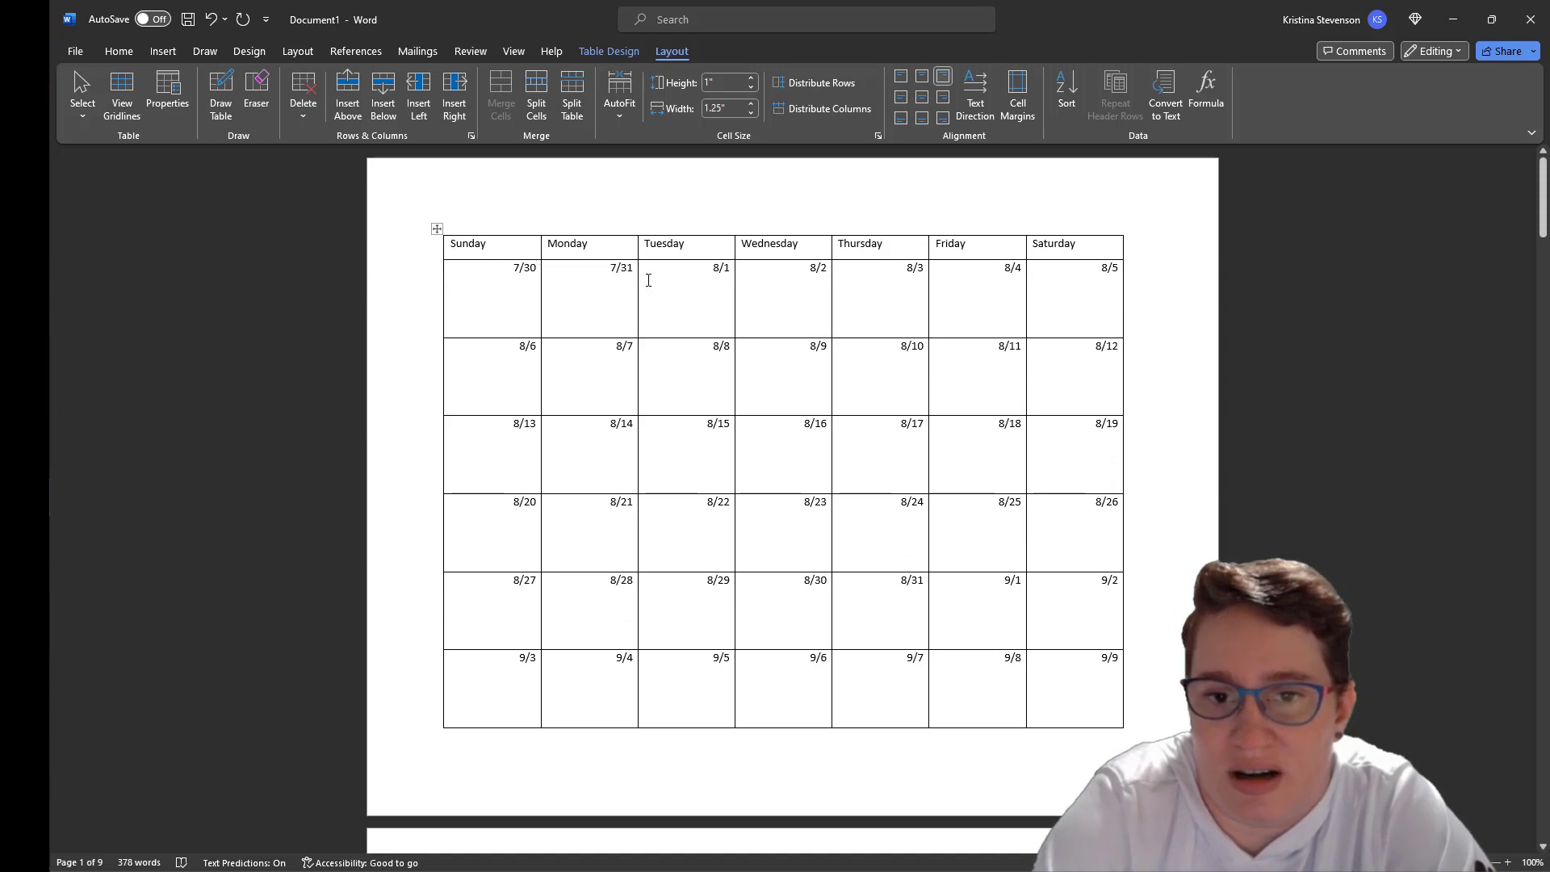
- Align the contents of all calendar table cells to the top left
left_click_drag(509, 301, 433, 232)
left_click(437, 228)
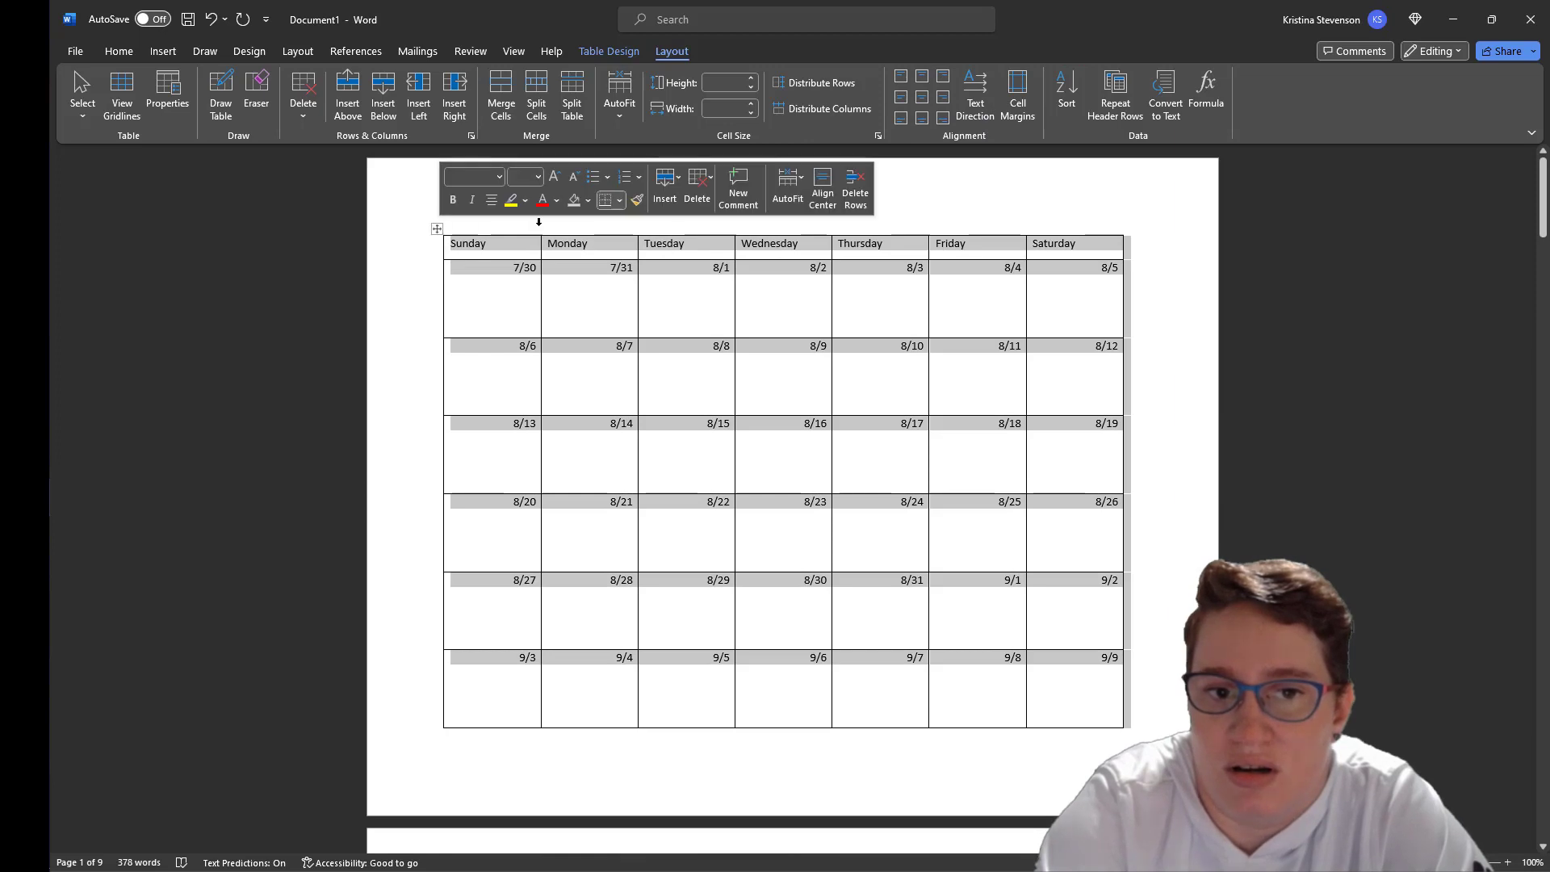
left_click(901, 77)
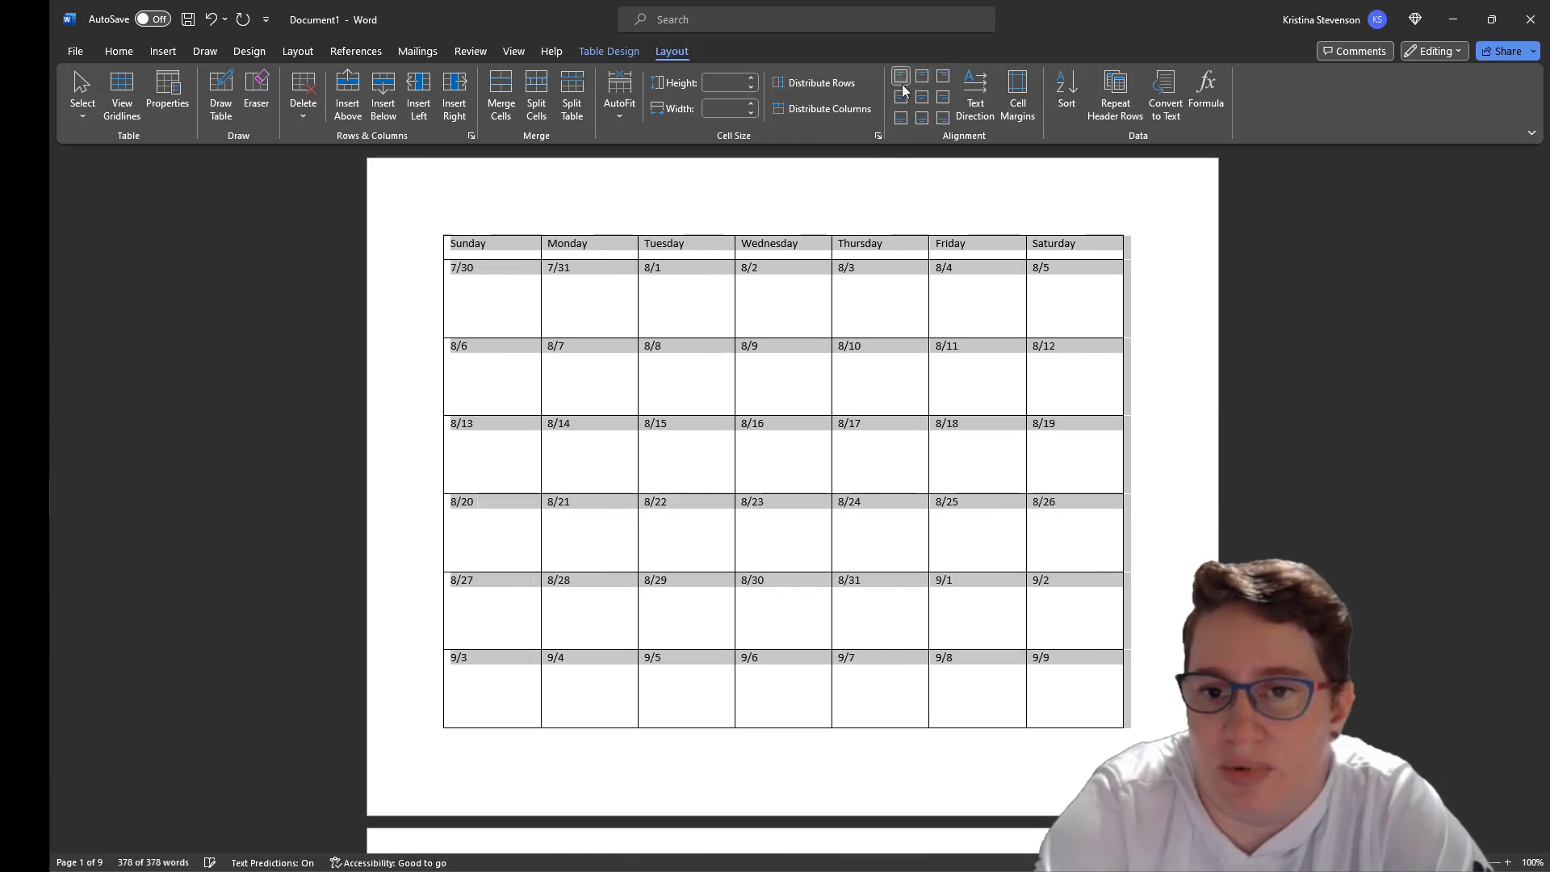
- Add the entry "Beach day" on a new line beneath the date in the Sunday 7/30 cell
left_click(513, 300)
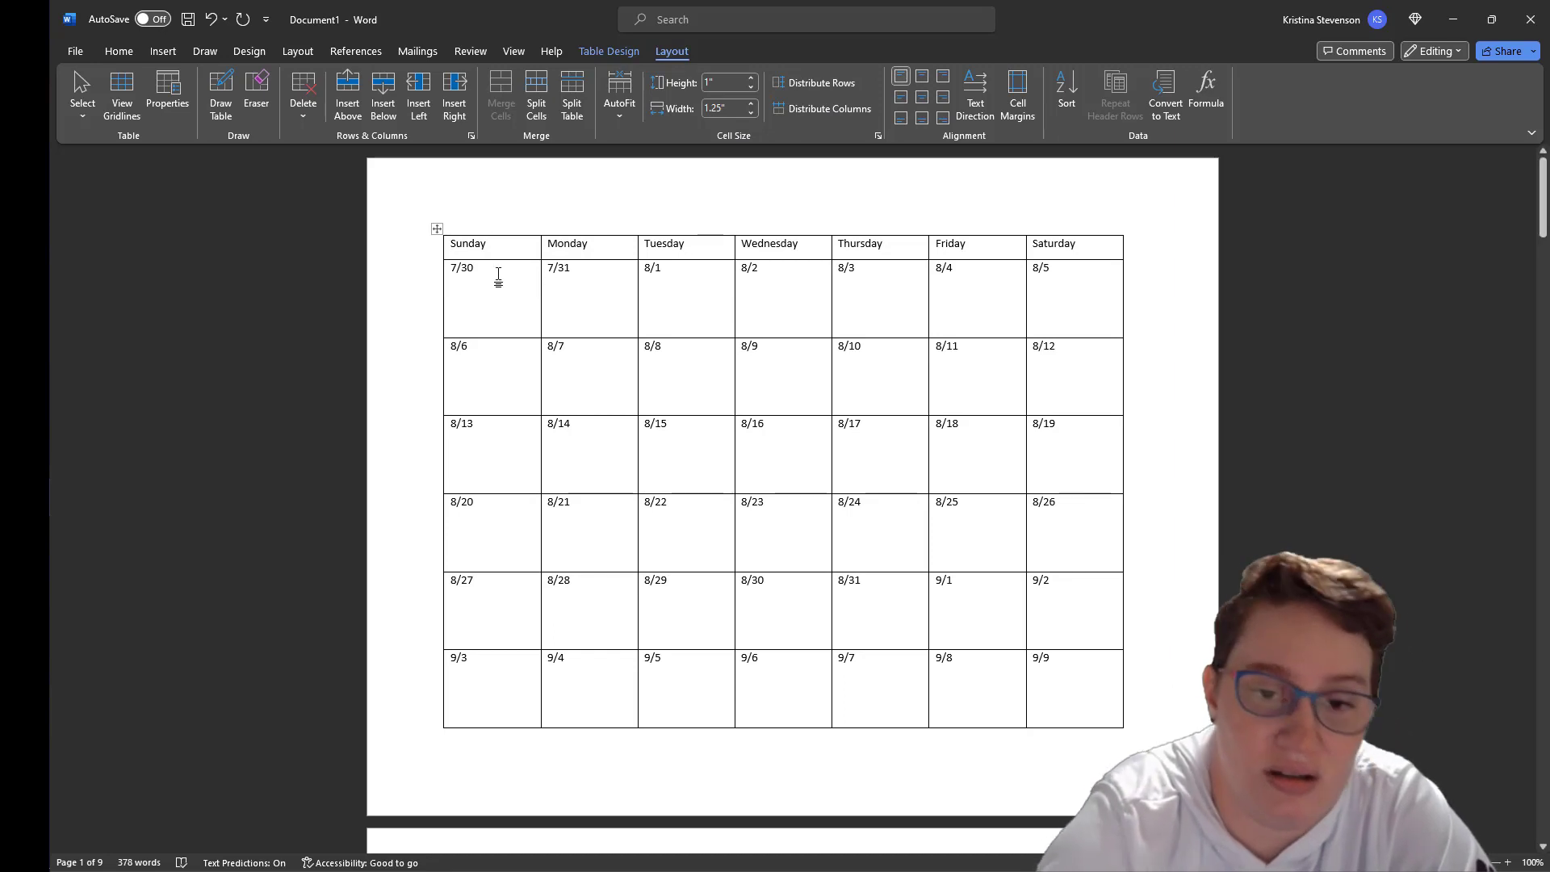
key("Return")
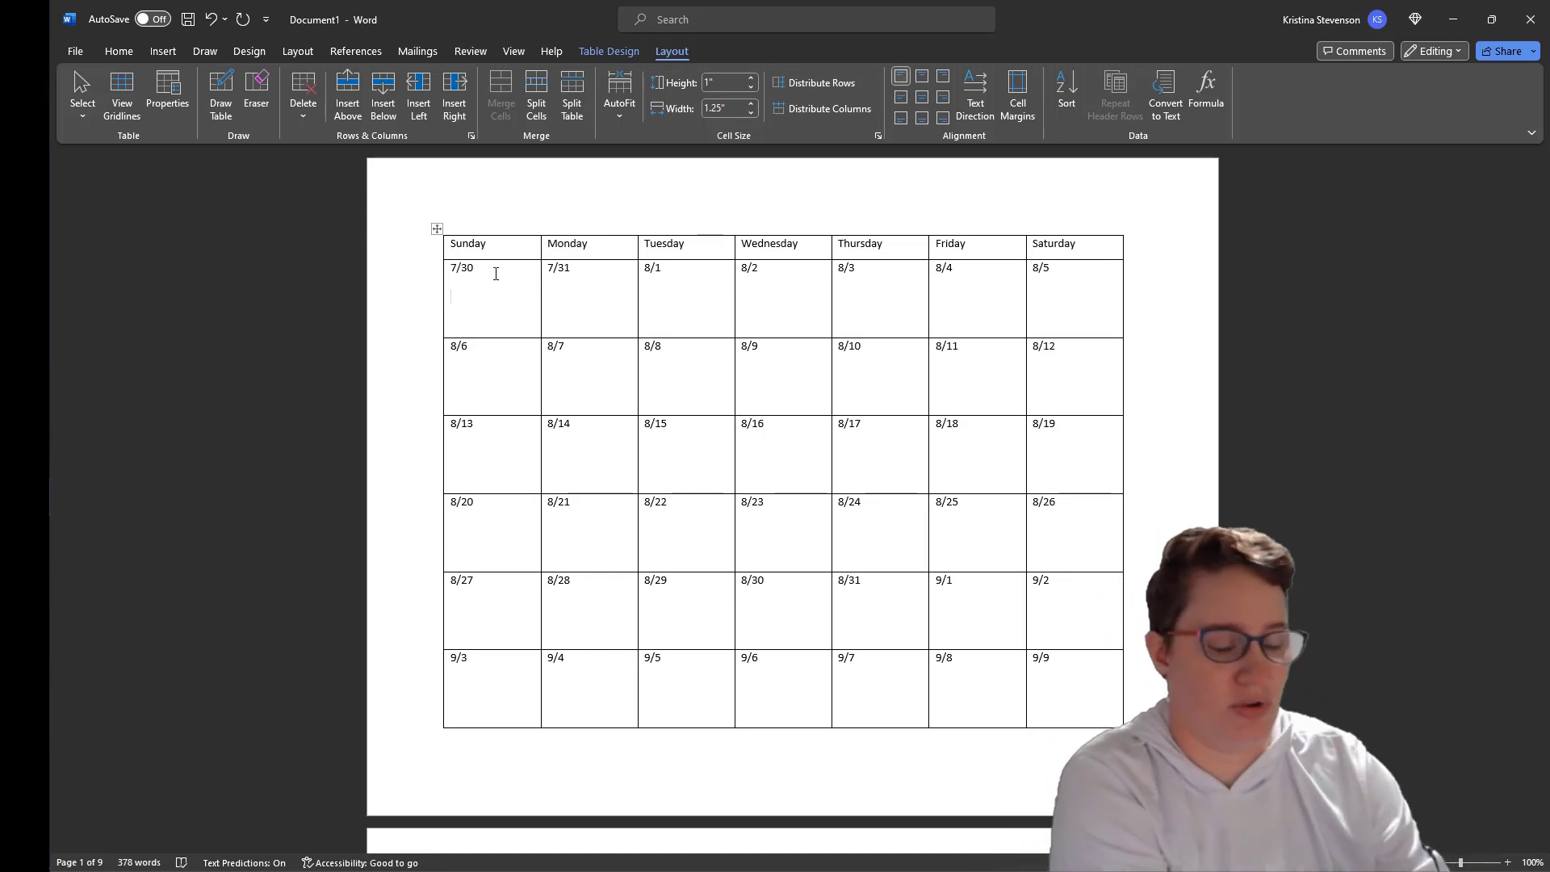
type("Beach")
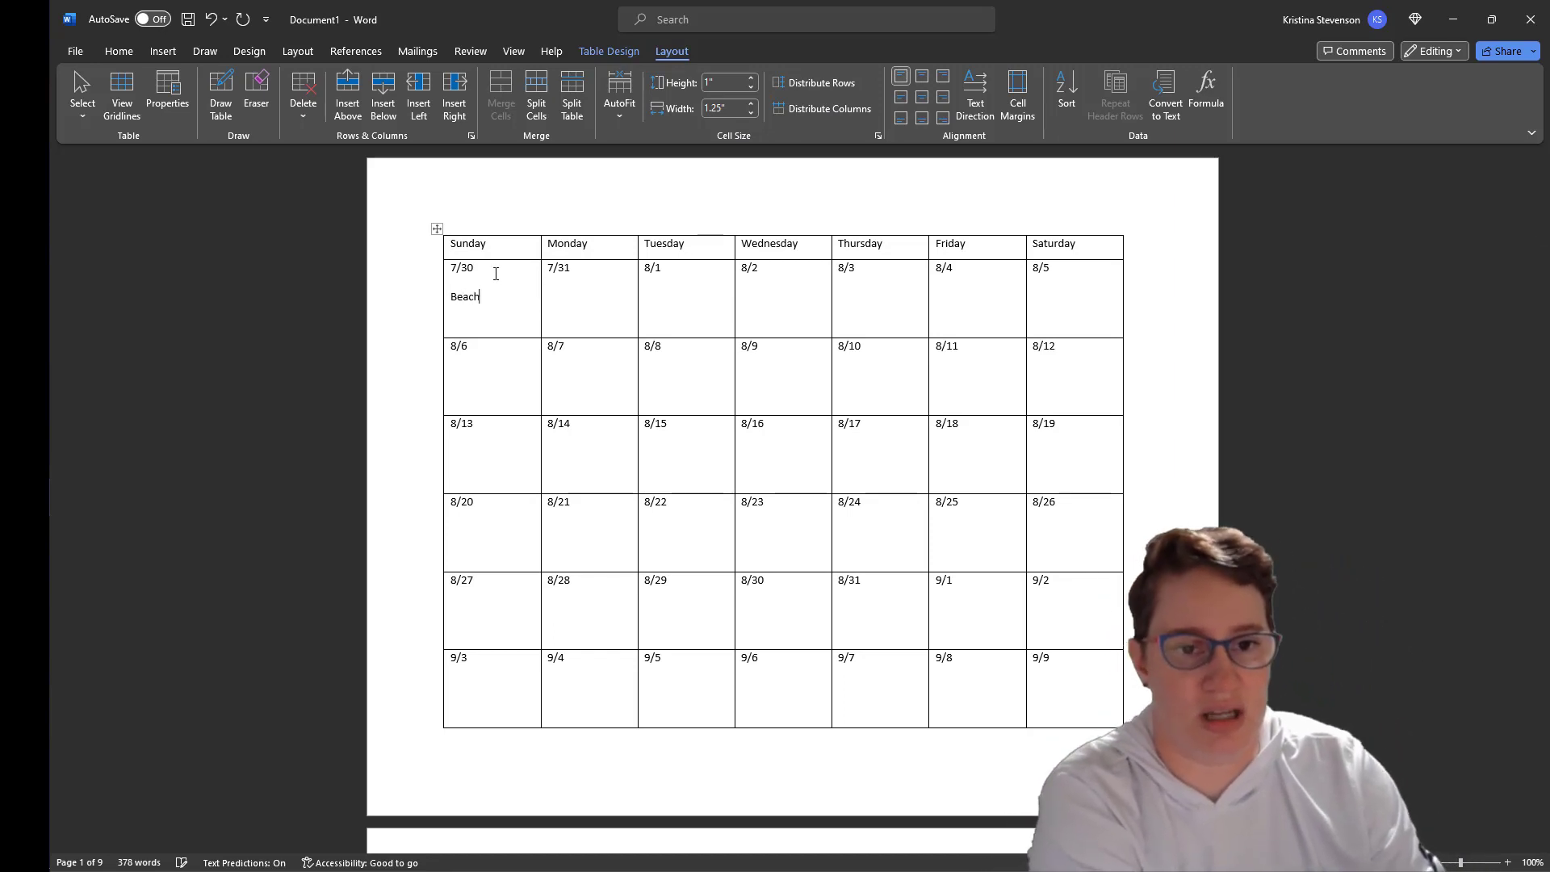
type(" day")
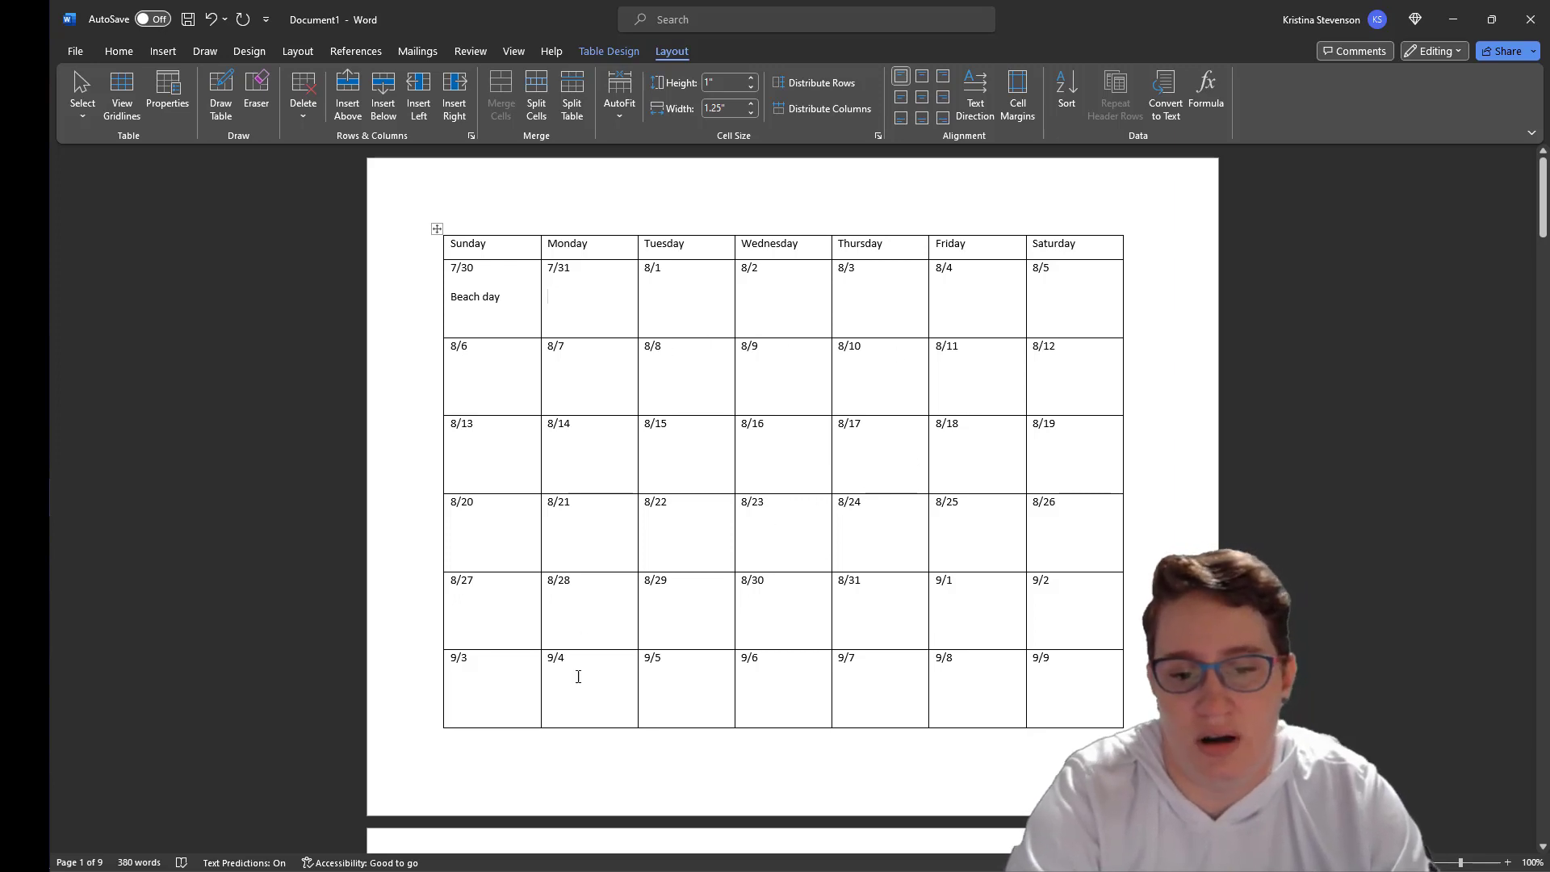
- Add the entry "First day of school" on a new line beneath the date in the Wednesday 9/6 cell
left_click(768, 703)
key("Return")
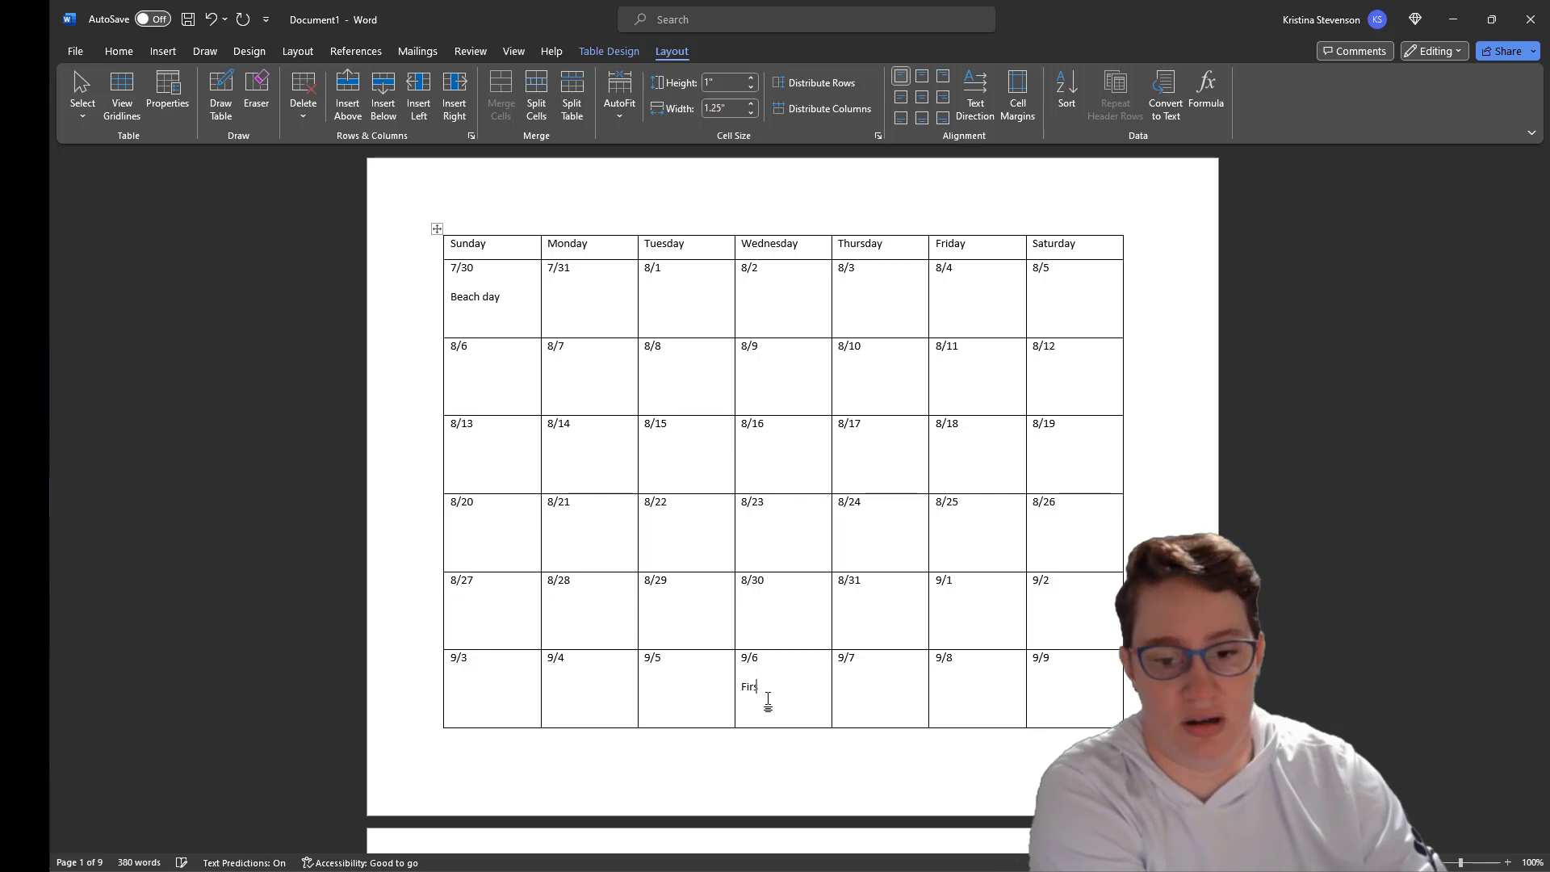
type("First day of scho")
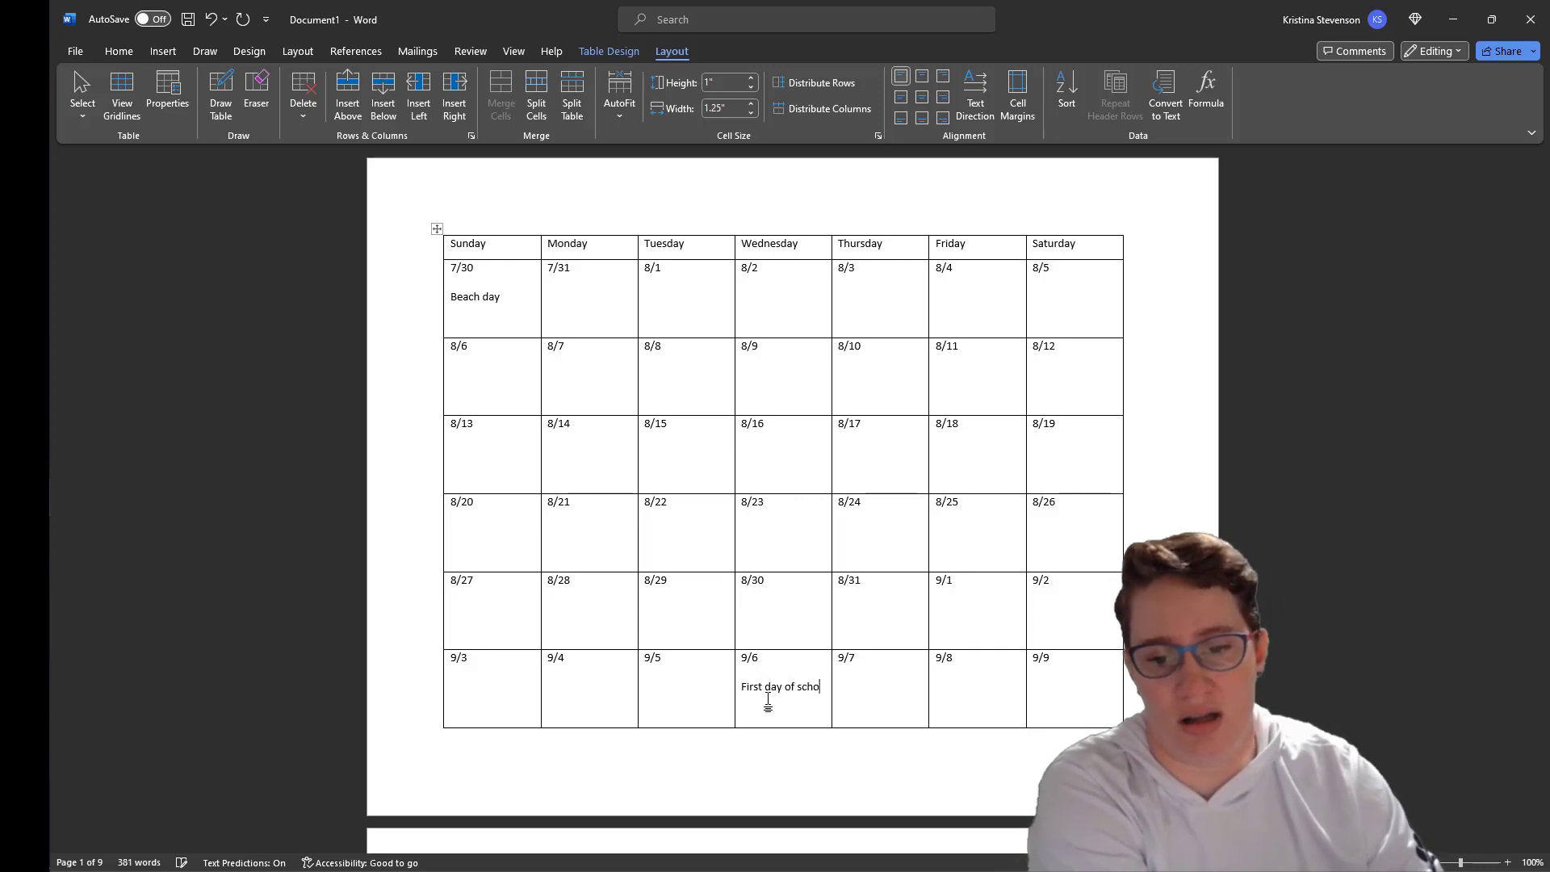
type("ol")
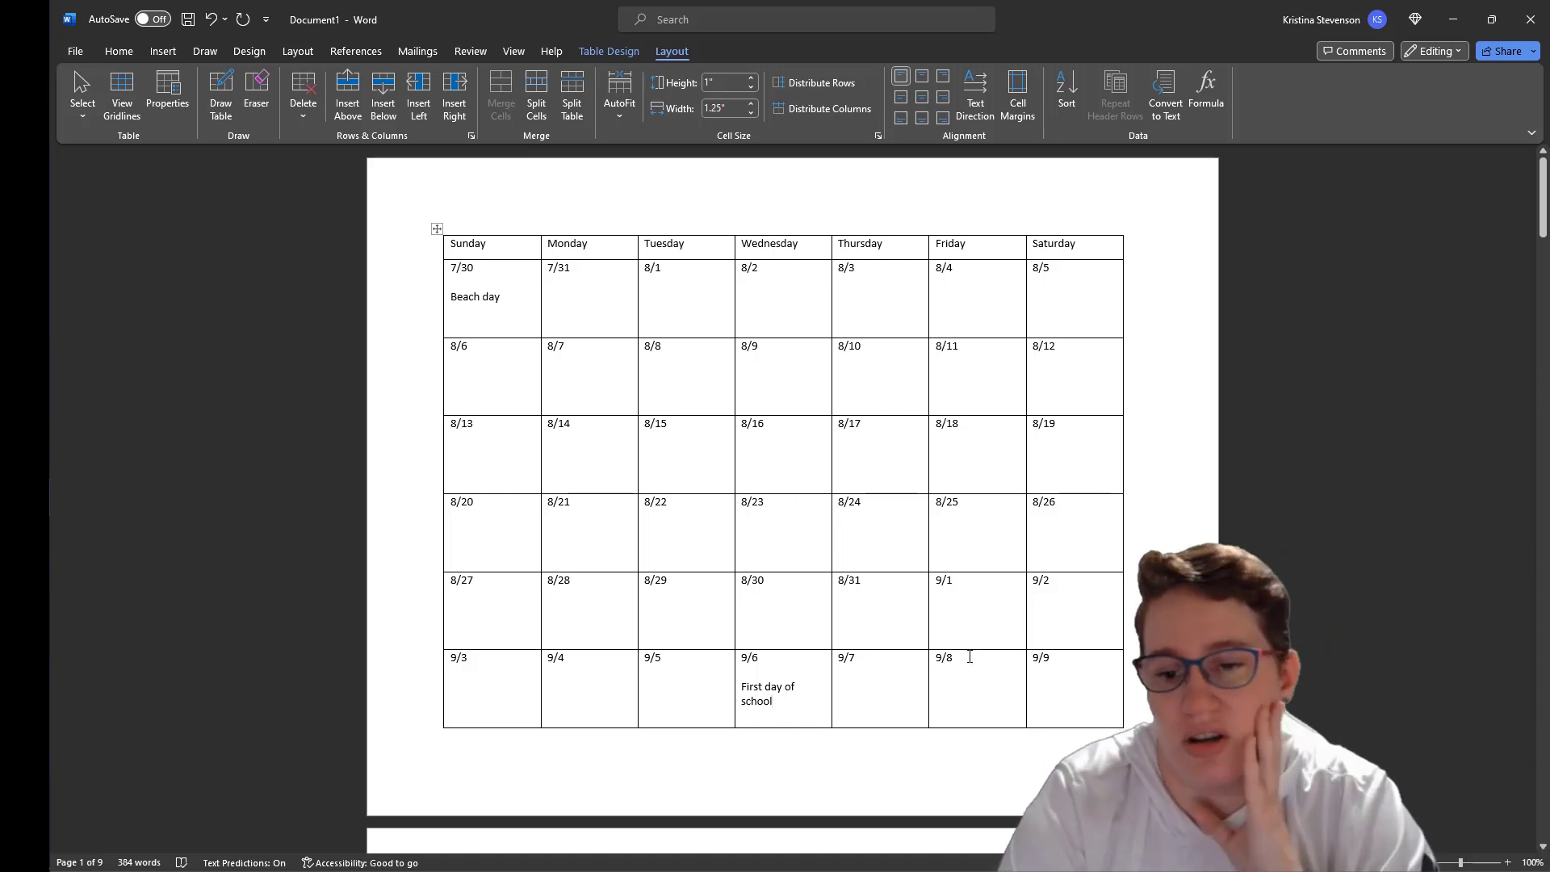
- Add "Unit 1 Intro Solving Equations" beneath the date in the Thursday 9/7 cell, followed by an empty line
scroll(970, 656, "down", 10)
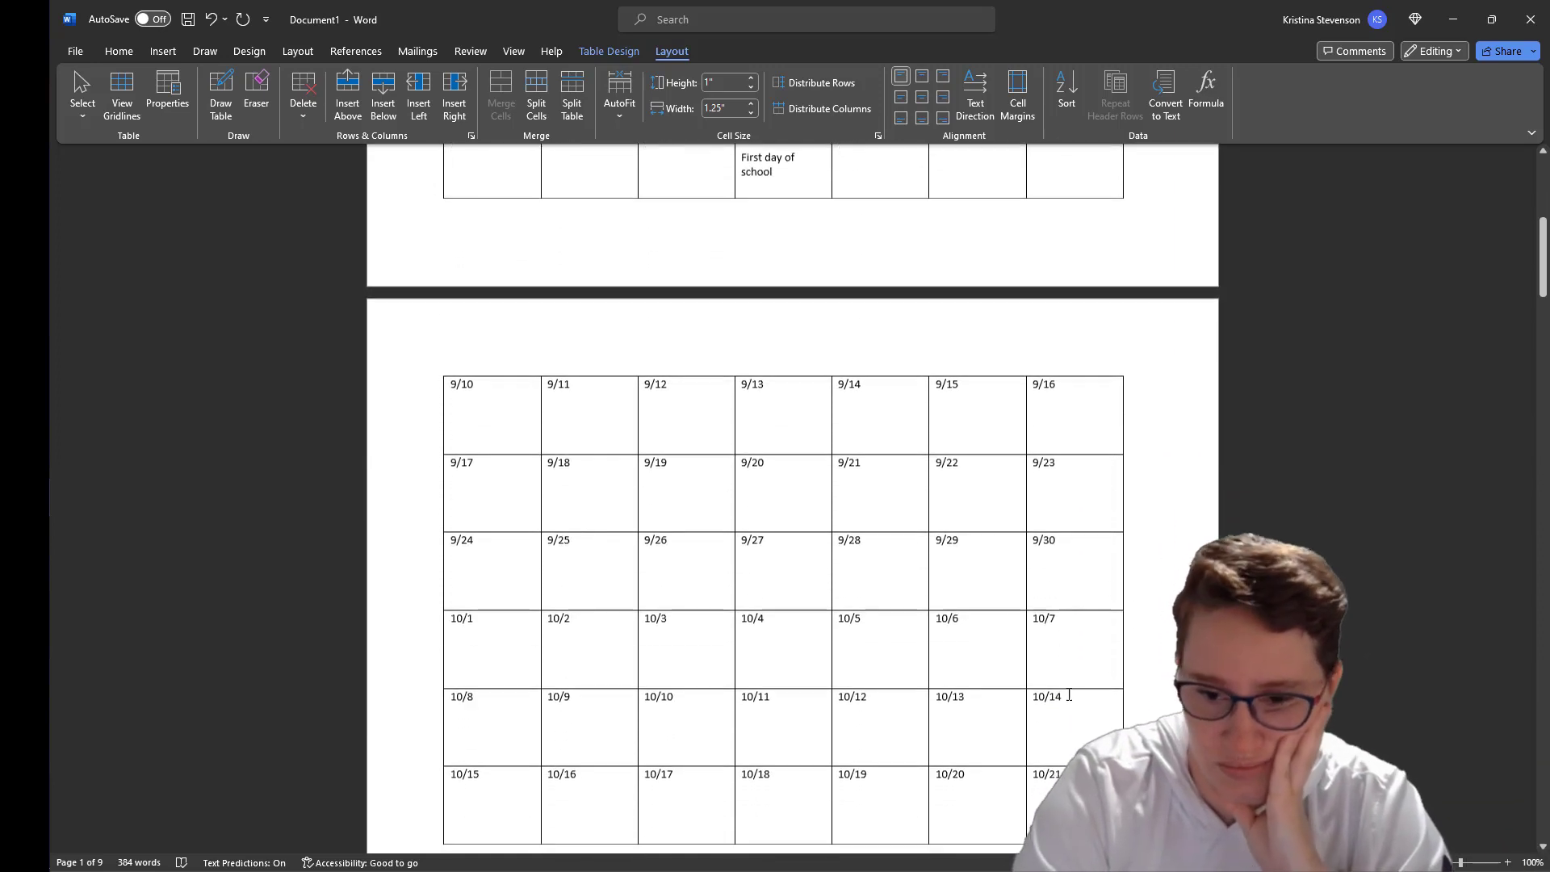
scroll(1068, 694, "down", 10)
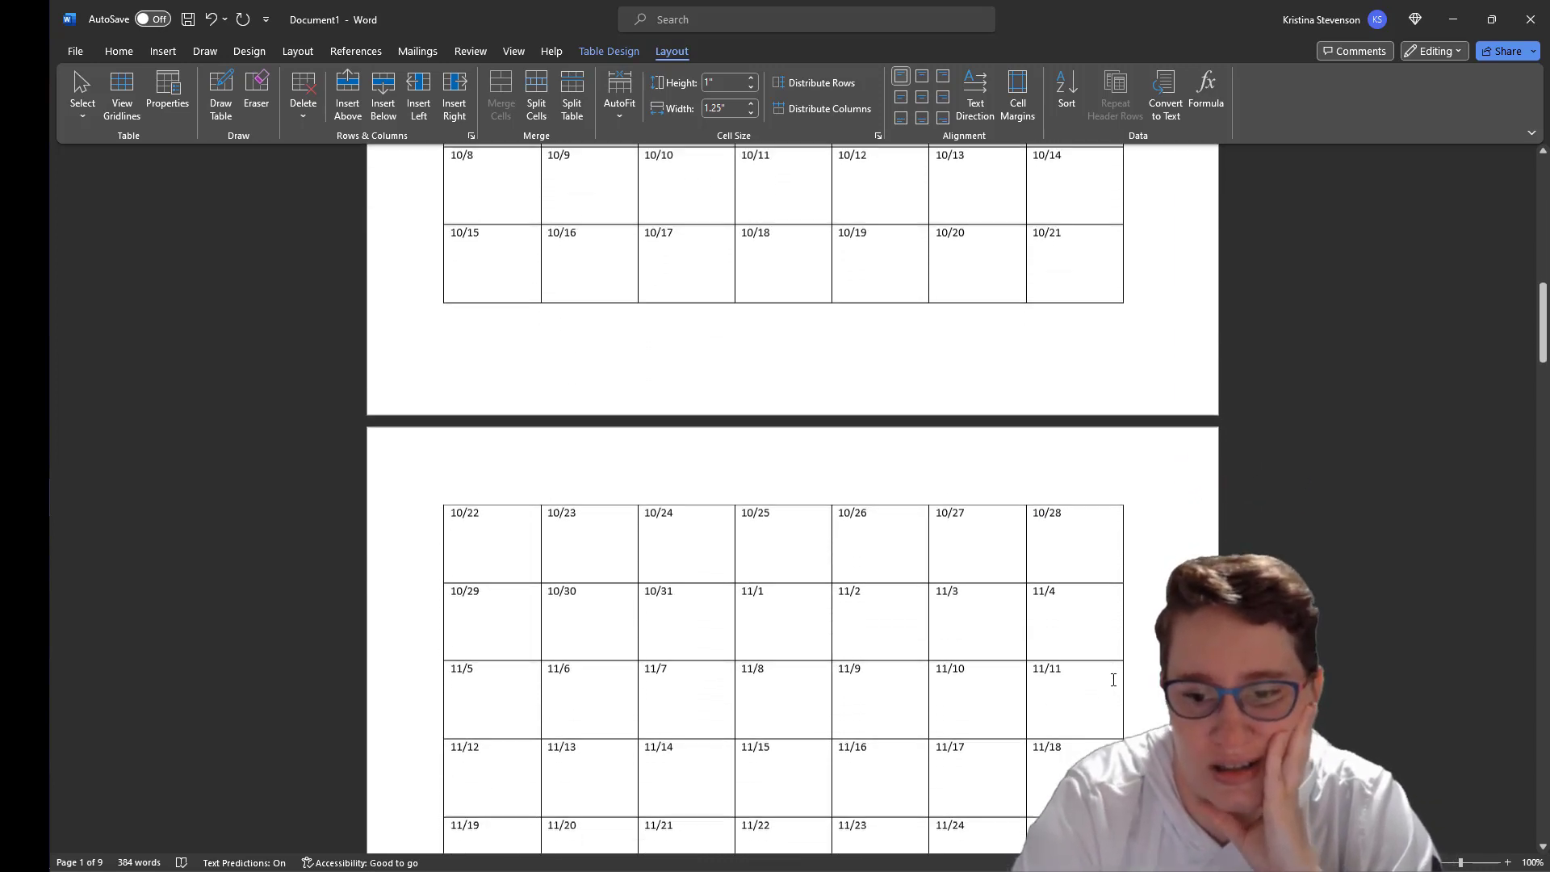
scroll(1113, 680, "down", 5)
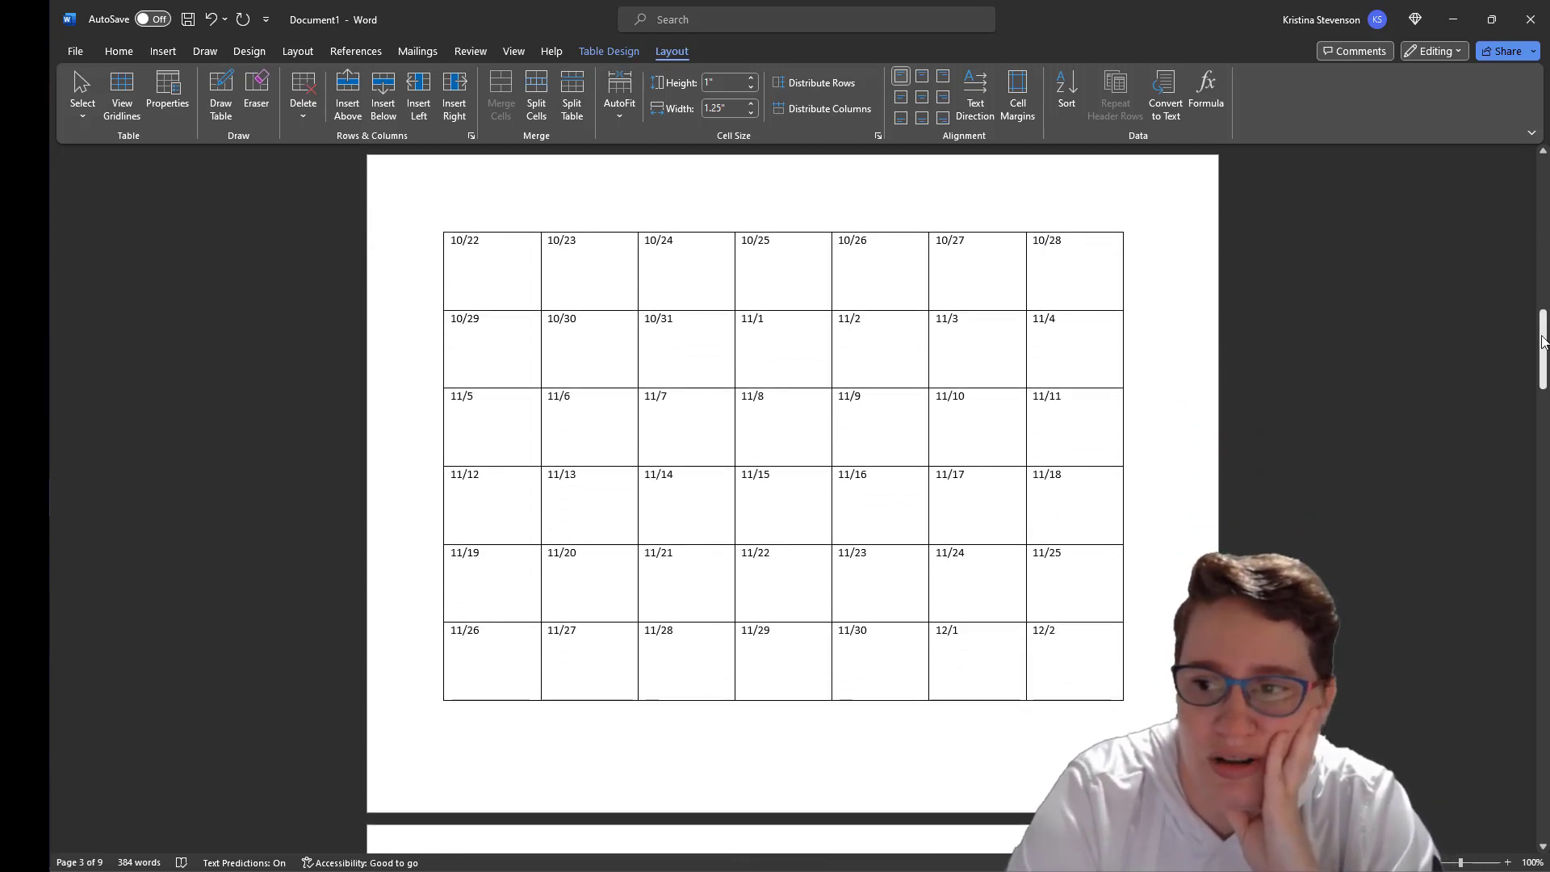
left_click_drag(1543, 342, 1546, 231)
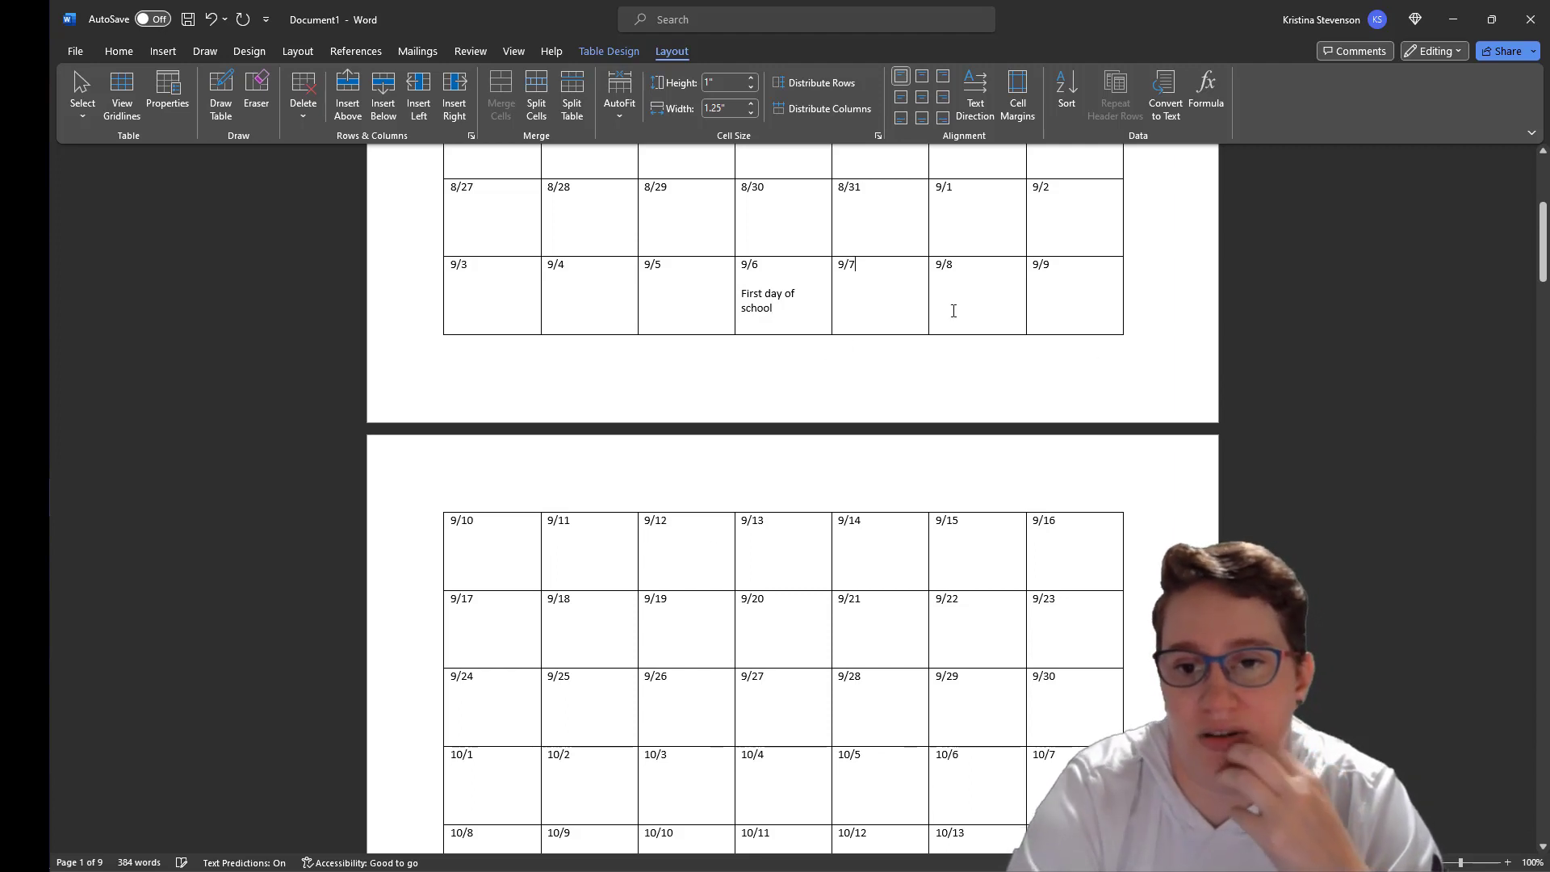
key("Return")
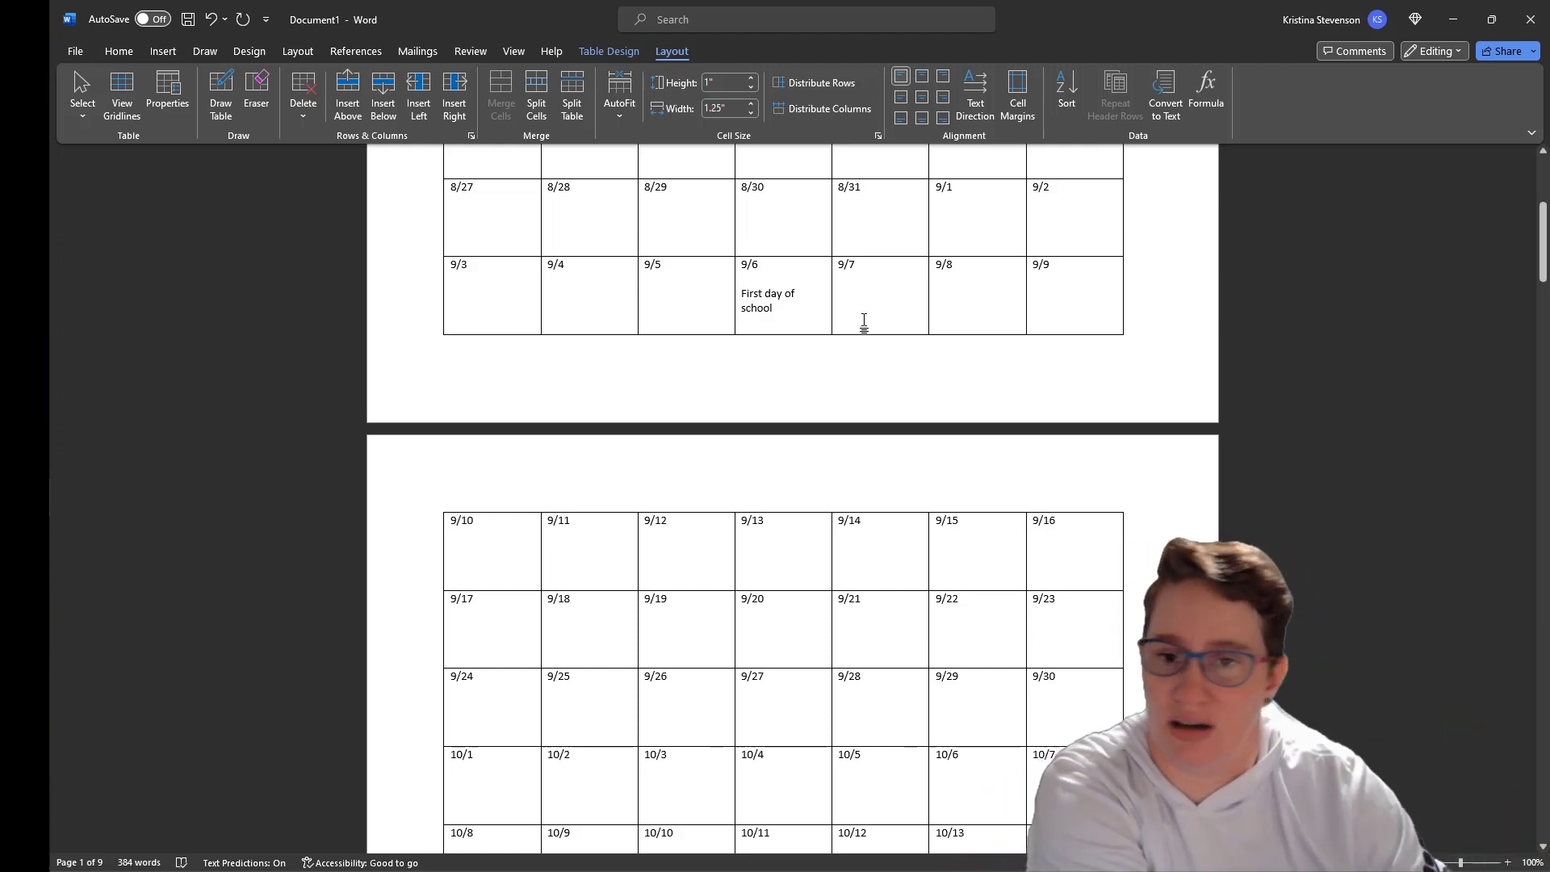
type("So")
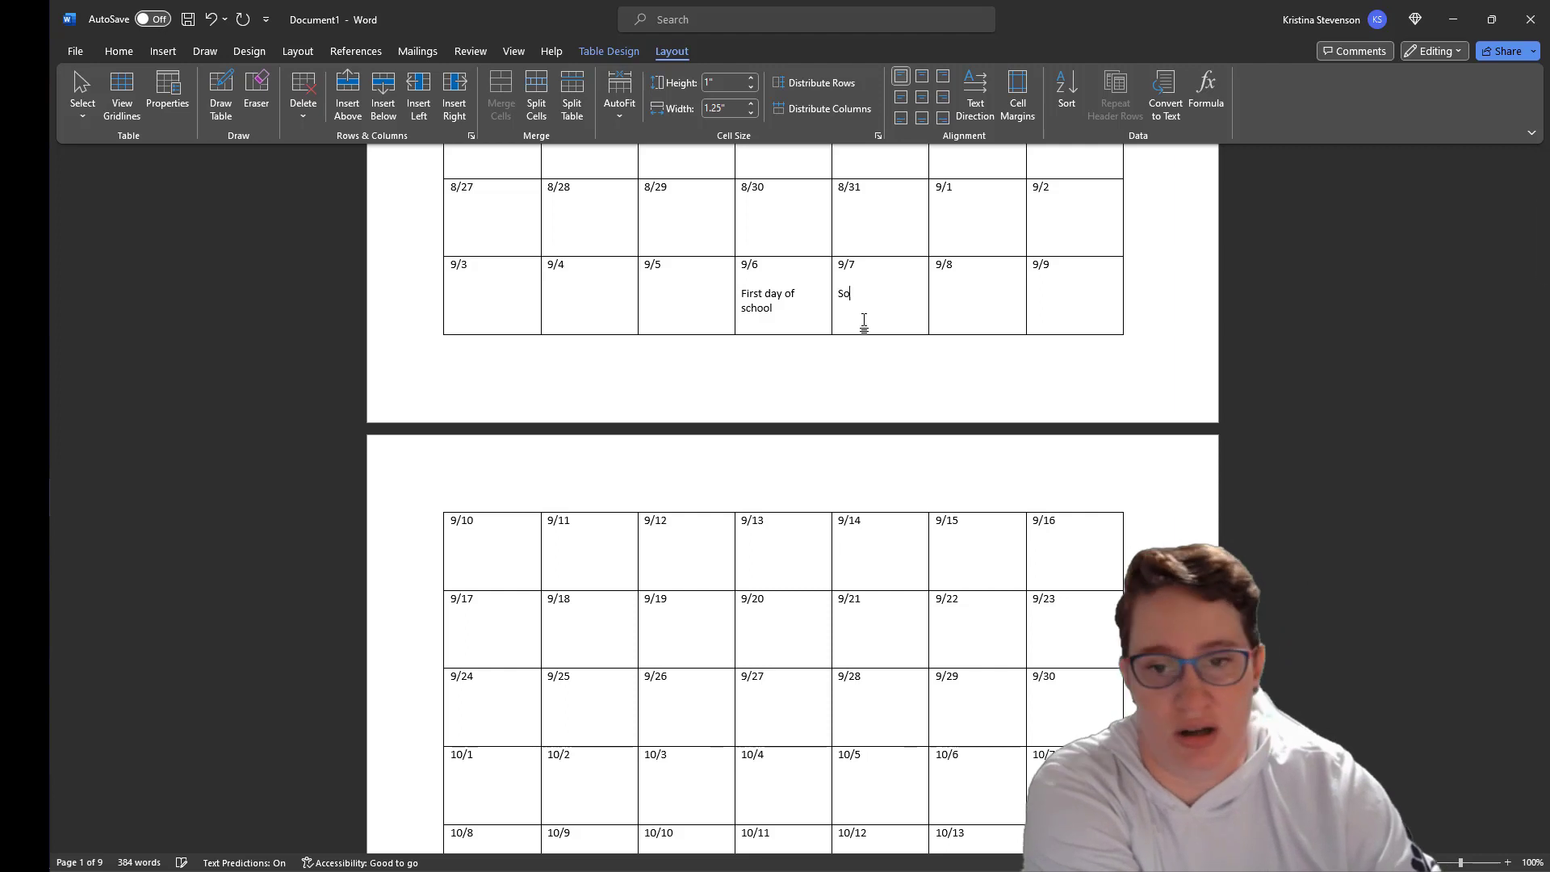
type("Unit 1 Intr")
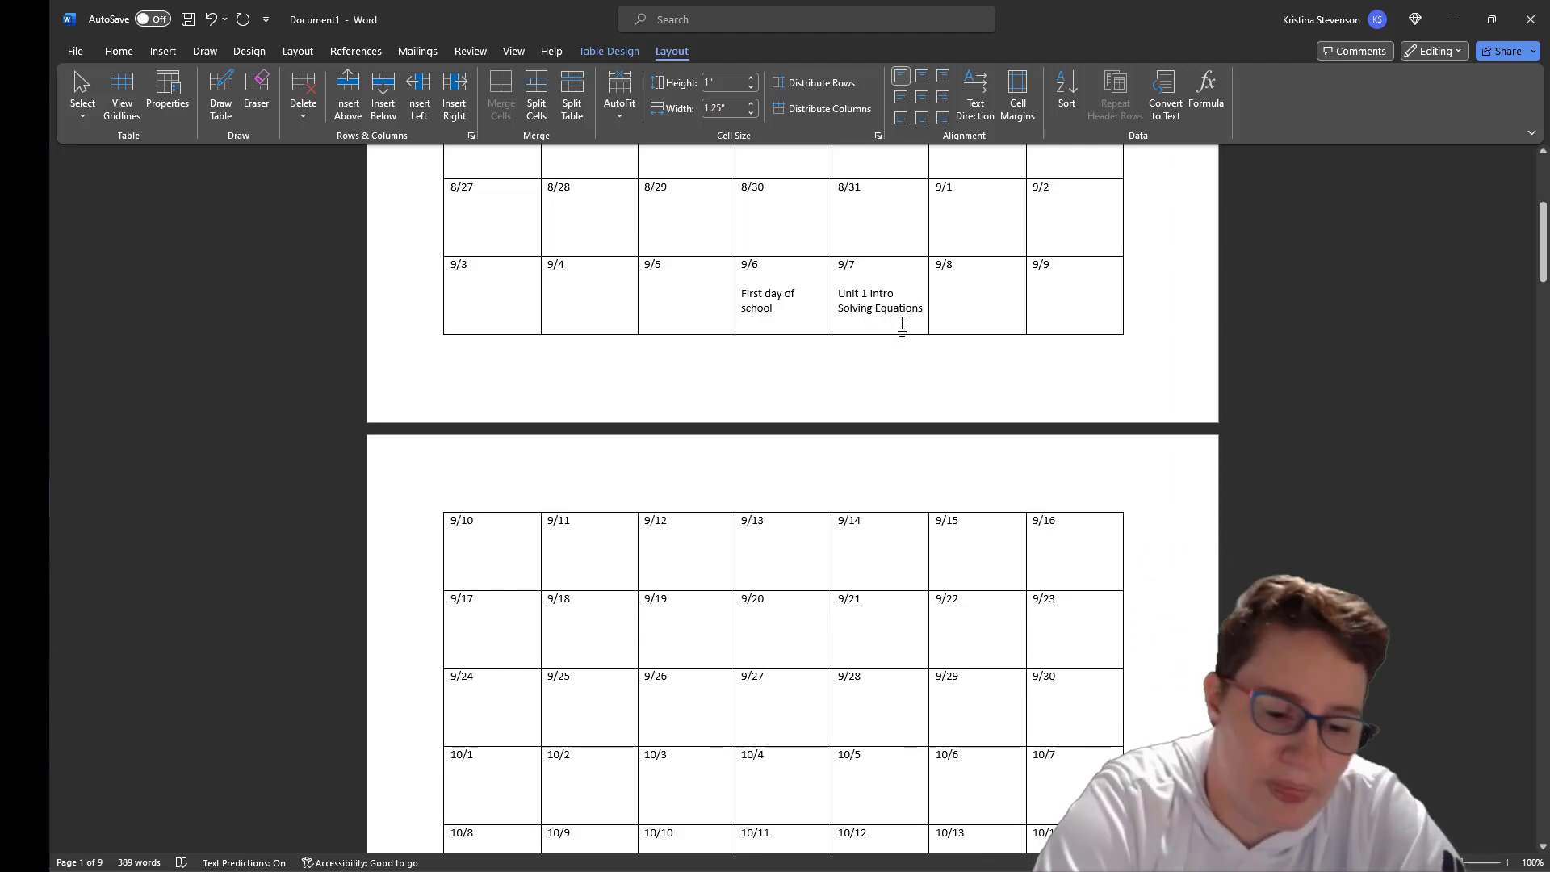
key("Return")
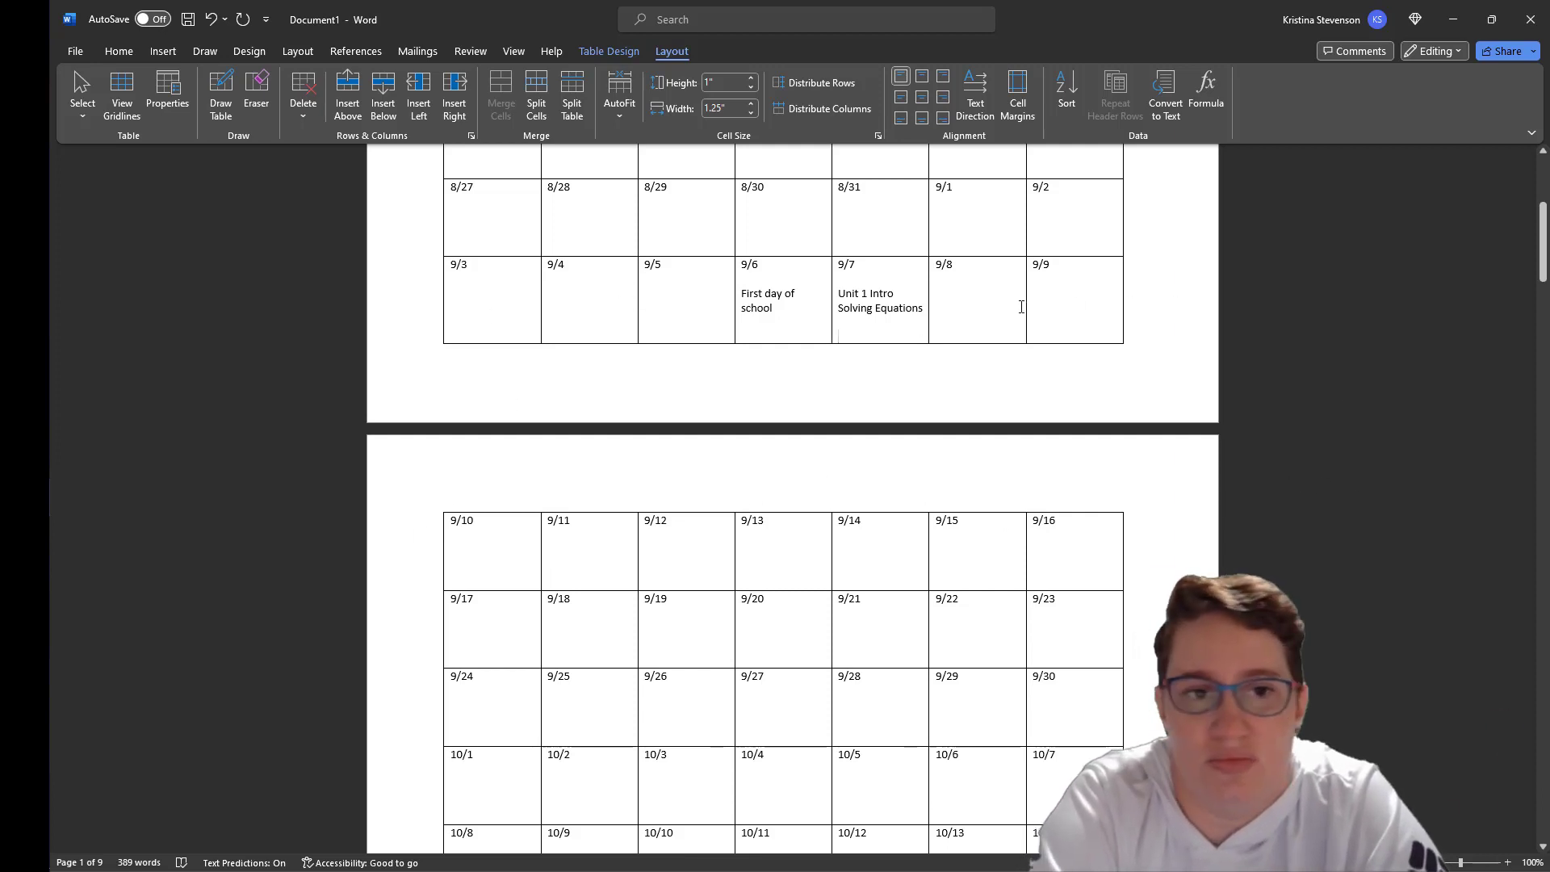
- Open the sharing options for the calendar document
scroll(1240, 505, "up", 6)
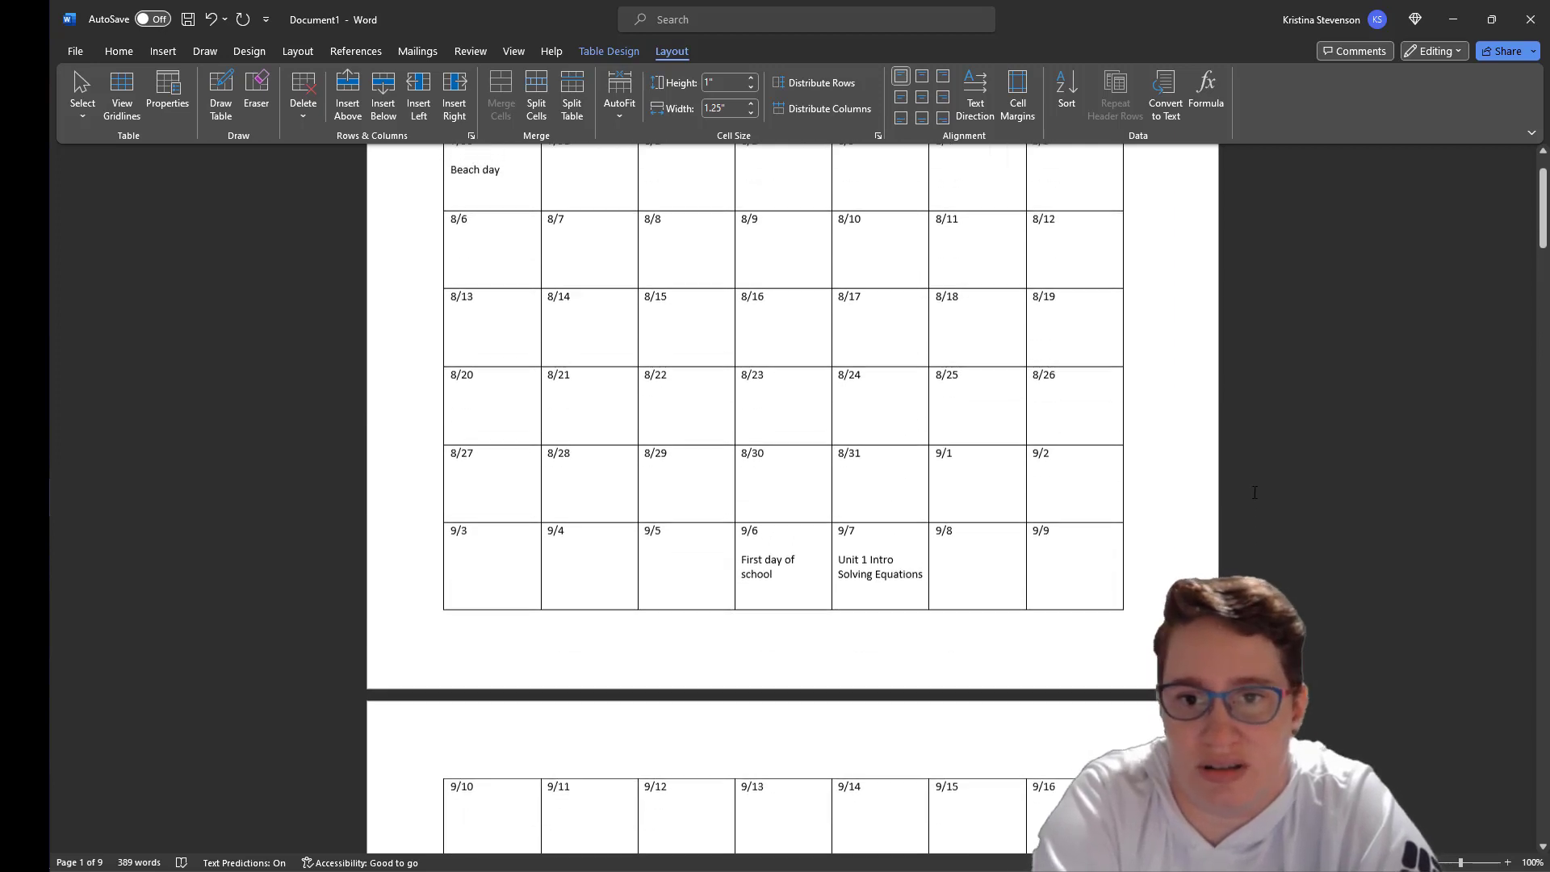
left_click(1504, 53)
left_click(1465, 75)
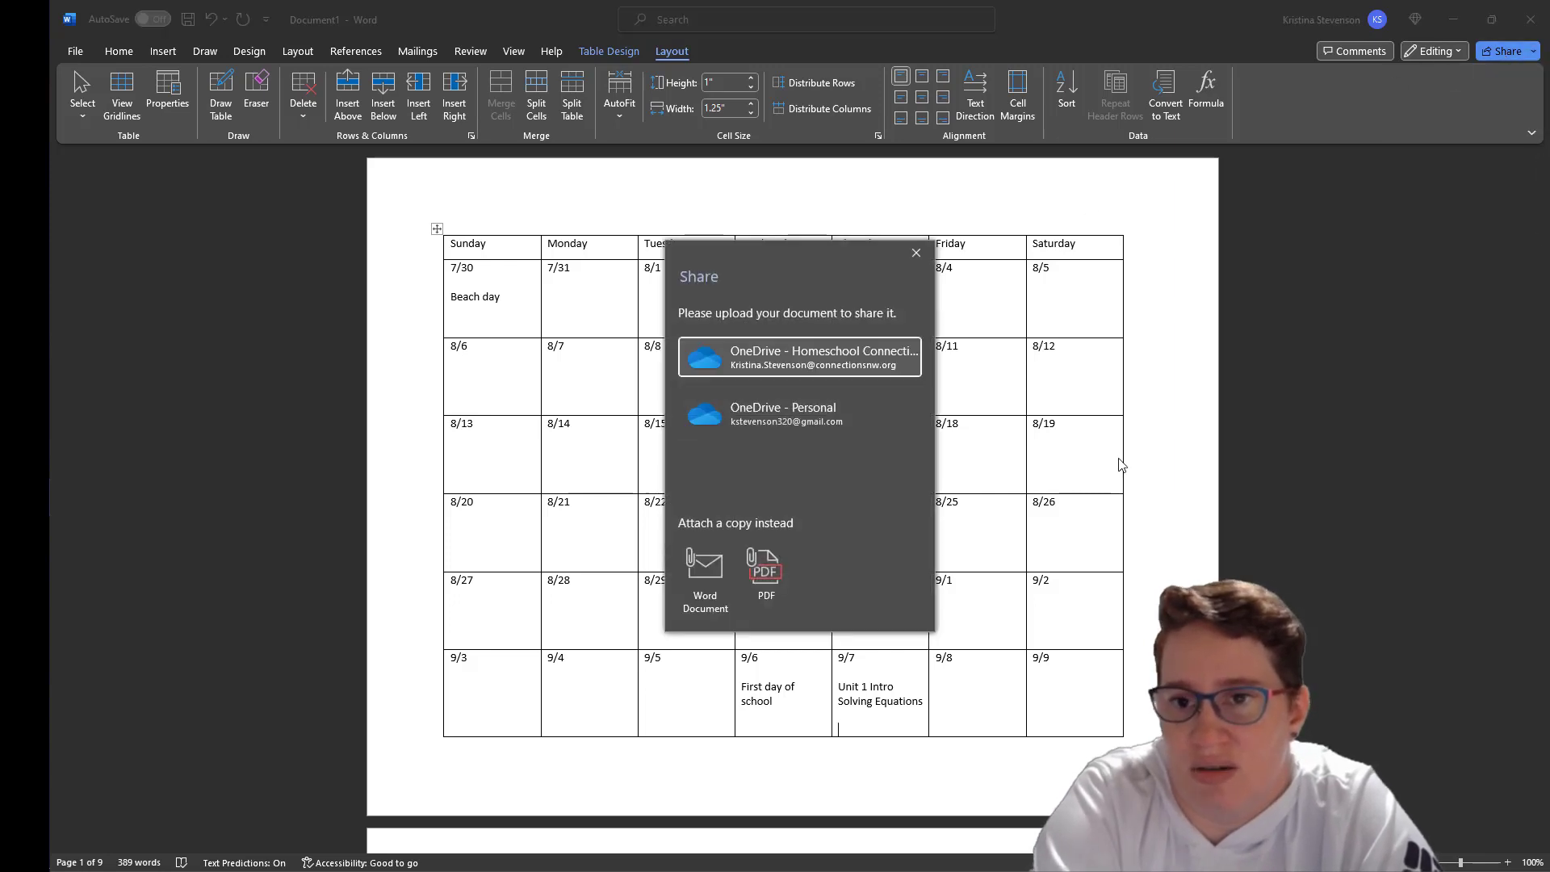